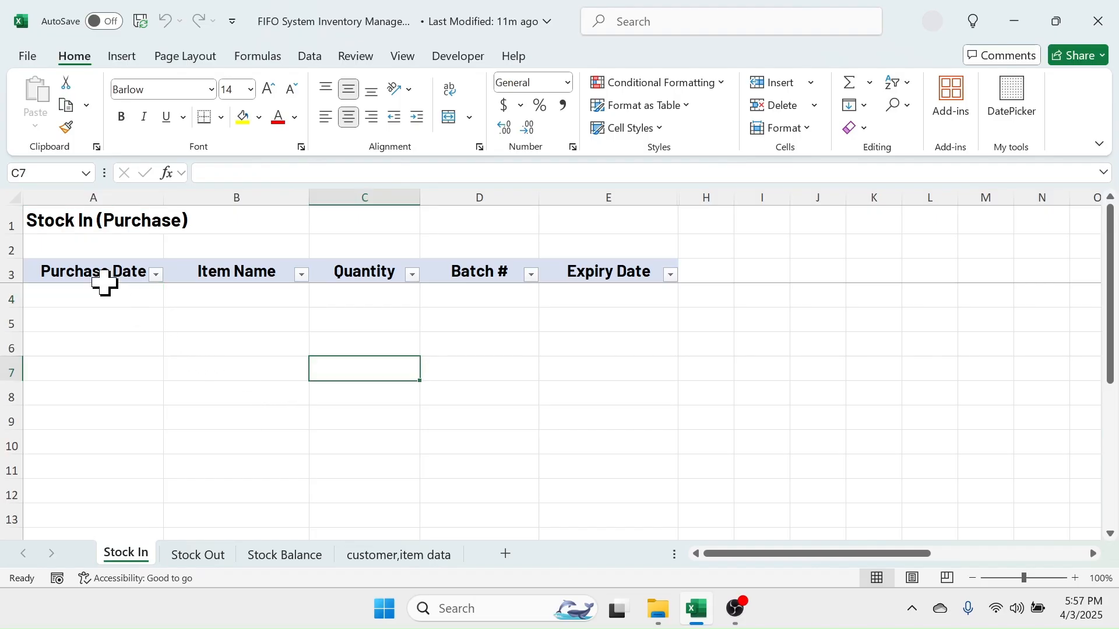
Step: Review the Stock In sheet's columns: Purchase Date, Item Name, Quantity, Batch # and Expiry Date
{"action": "left_click_drag", "start_coordinate": [99, 270], "coordinate": [100, 373]}
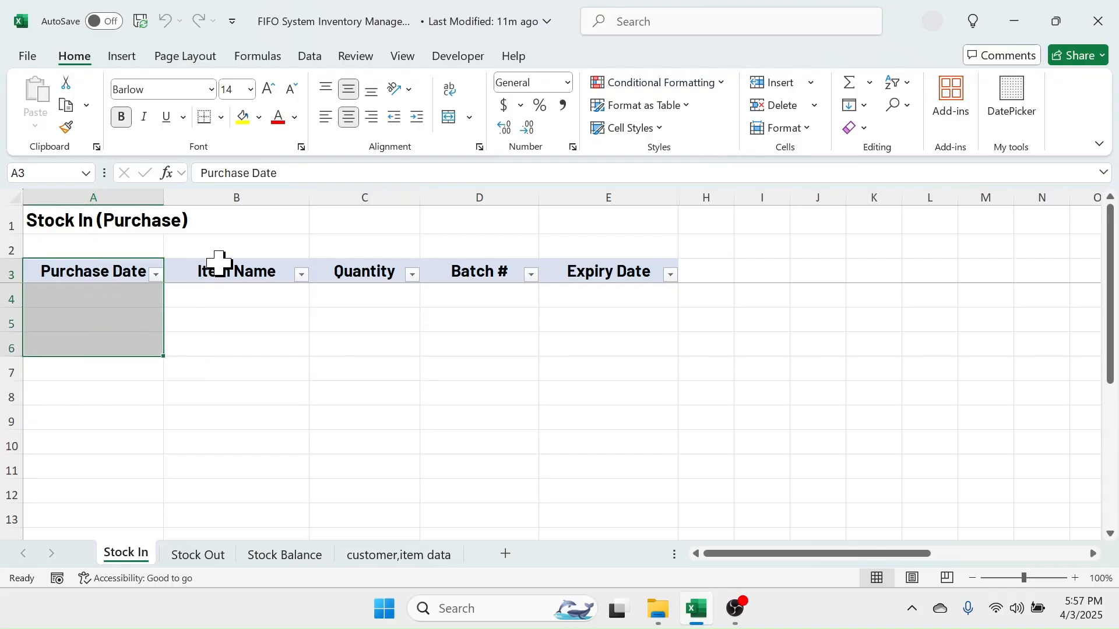
{"action": "left_click_drag", "start_coordinate": [225, 262], "coordinate": [225, 373]}
{"action": "left_click_drag", "start_coordinate": [355, 265], "coordinate": [340, 379]}
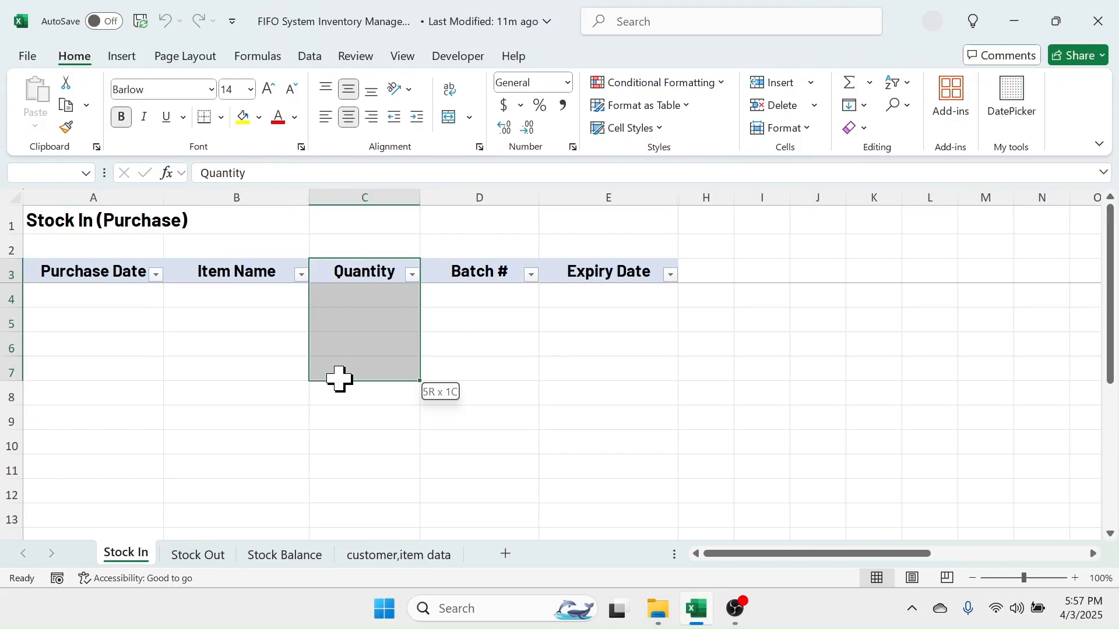
{"action": "left_click", "coordinate": [479, 280]}
{"action": "left_click_drag", "start_coordinate": [483, 291], "coordinate": [482, 370]}
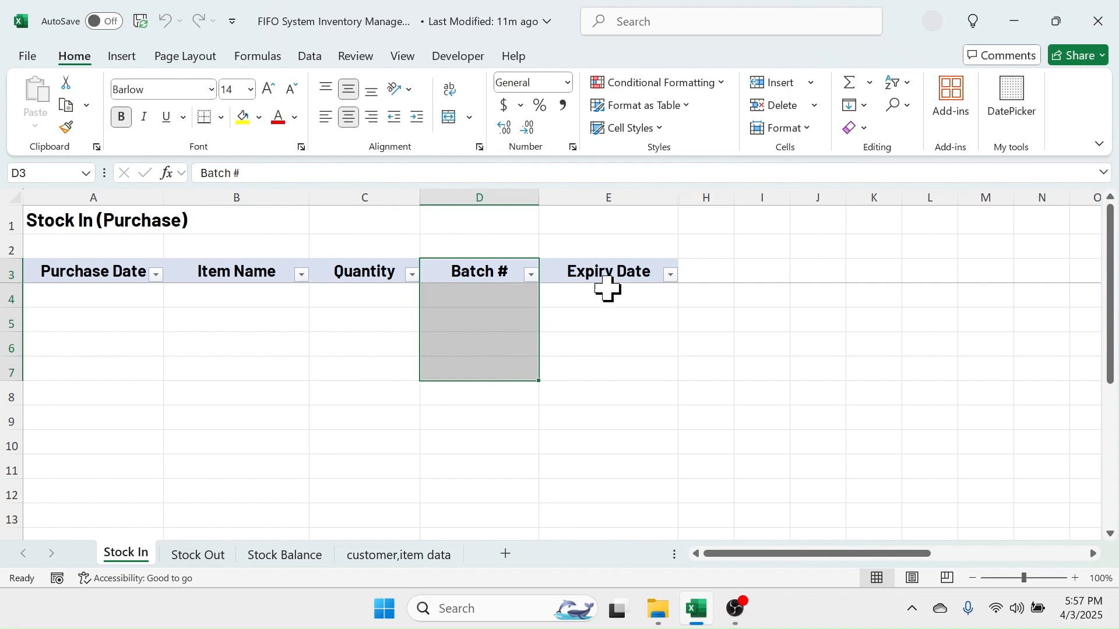
{"action": "left_click_drag", "start_coordinate": [610, 277], "coordinate": [595, 387]}
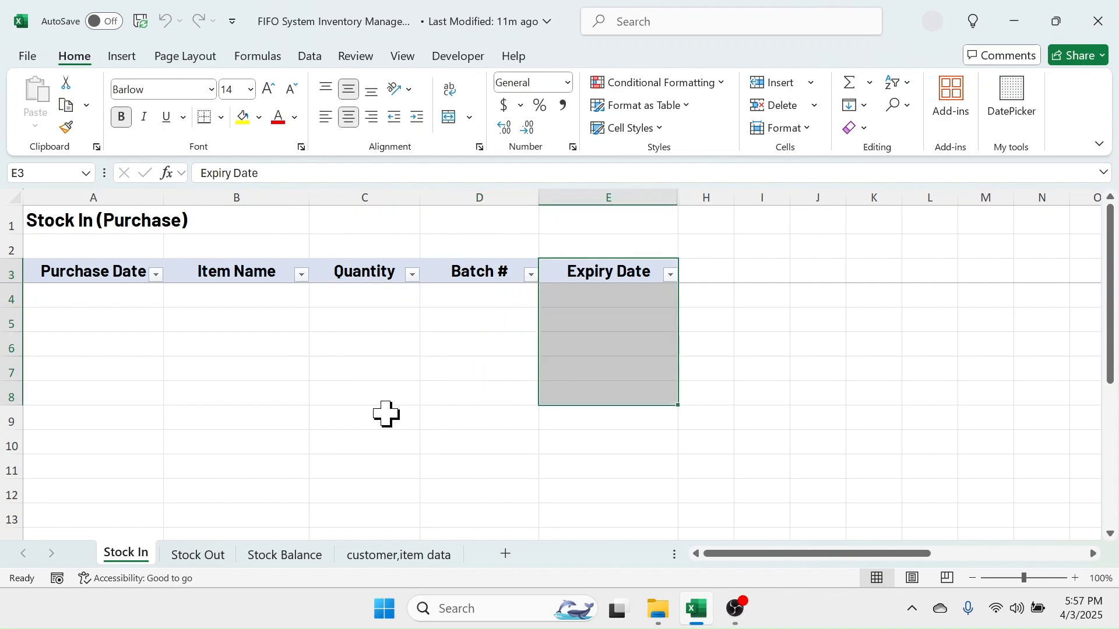
Step: Review the Stock Out sheet's columns from Sales Date to Expiry Date, focusing on Batch #, Expiry Date, Item Name and Quantity
{"action": "left_click", "coordinate": [201, 556]}
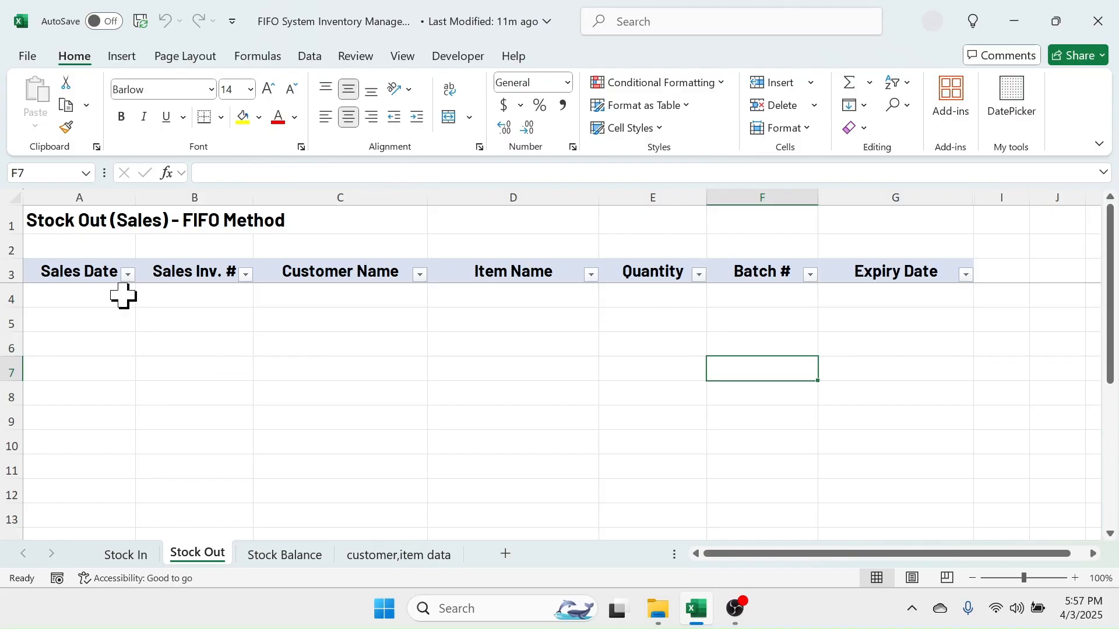
{"action": "left_click_drag", "start_coordinate": [97, 272], "coordinate": [103, 350]}
{"action": "left_click_drag", "start_coordinate": [175, 270], "coordinate": [220, 355]}
{"action": "left_click_drag", "start_coordinate": [344, 270], "coordinate": [337, 382]}
{"action": "left_click_drag", "start_coordinate": [512, 273], "coordinate": [509, 386]}
{"action": "left_click_drag", "start_coordinate": [641, 275], "coordinate": [684, 362]}
{"action": "left_click_drag", "start_coordinate": [752, 295], "coordinate": [769, 357]}
{"action": "left_click_drag", "start_coordinate": [887, 278], "coordinate": [886, 365]}
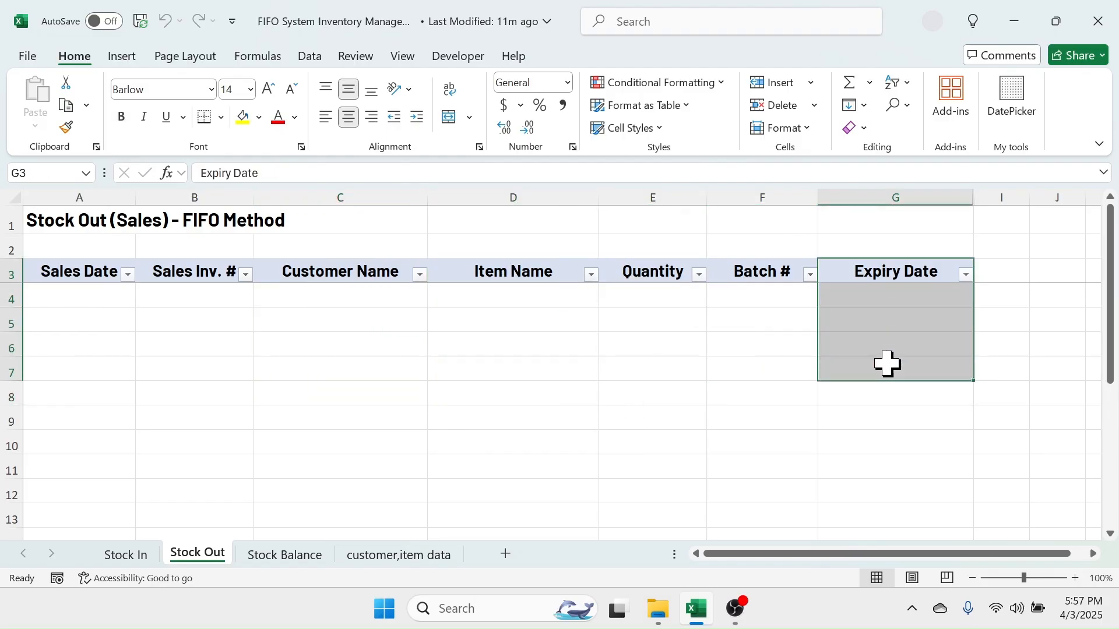
{"action": "left_click", "coordinate": [759, 269]}
{"action": "left_click_drag", "start_coordinate": [763, 271], "coordinate": [887, 380]}
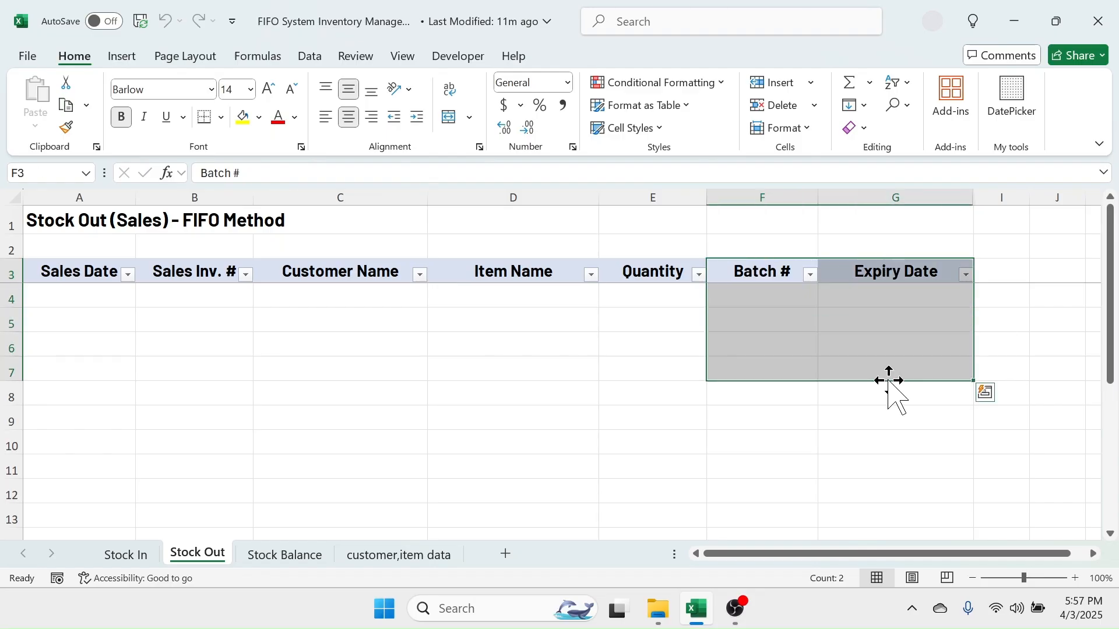
{"action": "left_click", "coordinate": [511, 295]}
{"action": "left_click", "coordinate": [658, 295]}
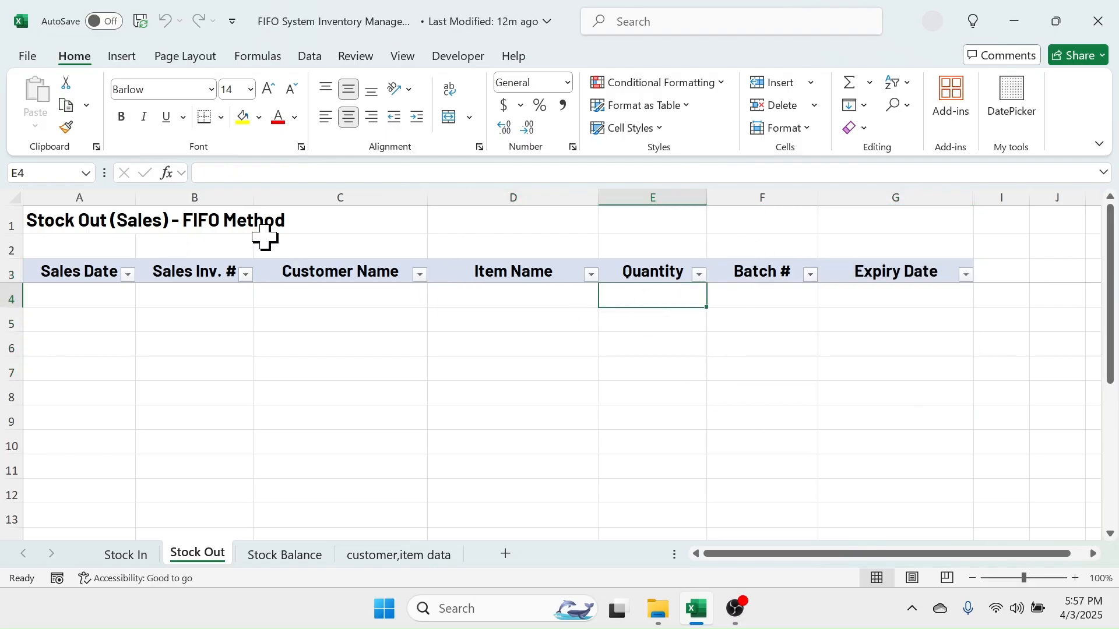
Step: Examine the Stock Balance sheet's layout alongside the Stock Out and Stock In sheets
{"action": "left_click", "coordinate": [286, 556]}
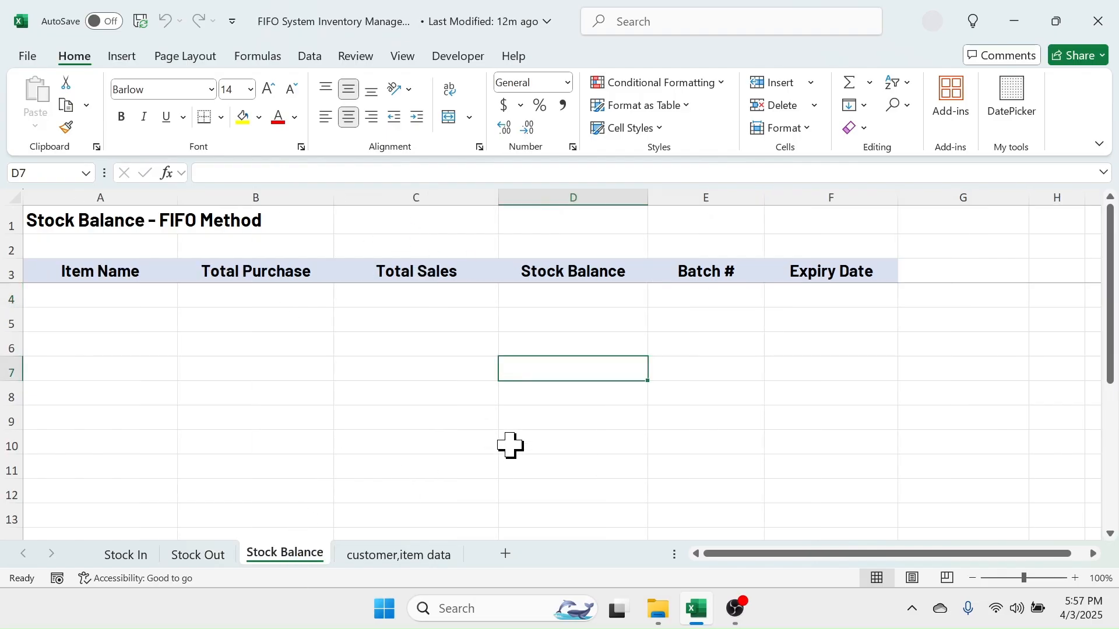
{"action": "left_click", "coordinate": [198, 558]}
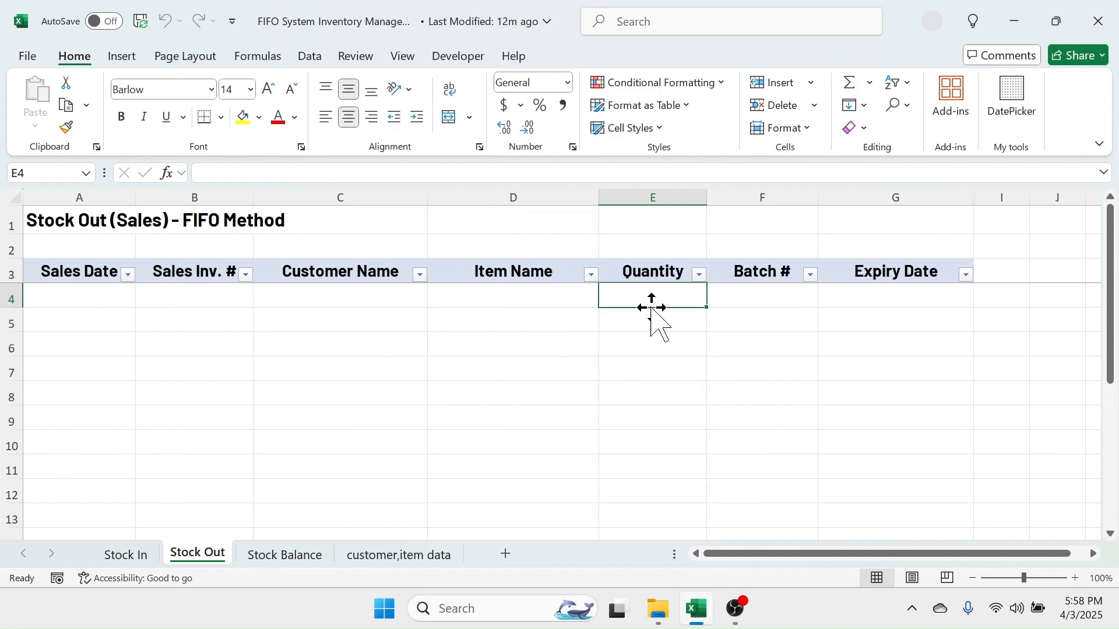
{"action": "left_click", "coordinate": [284, 555]}
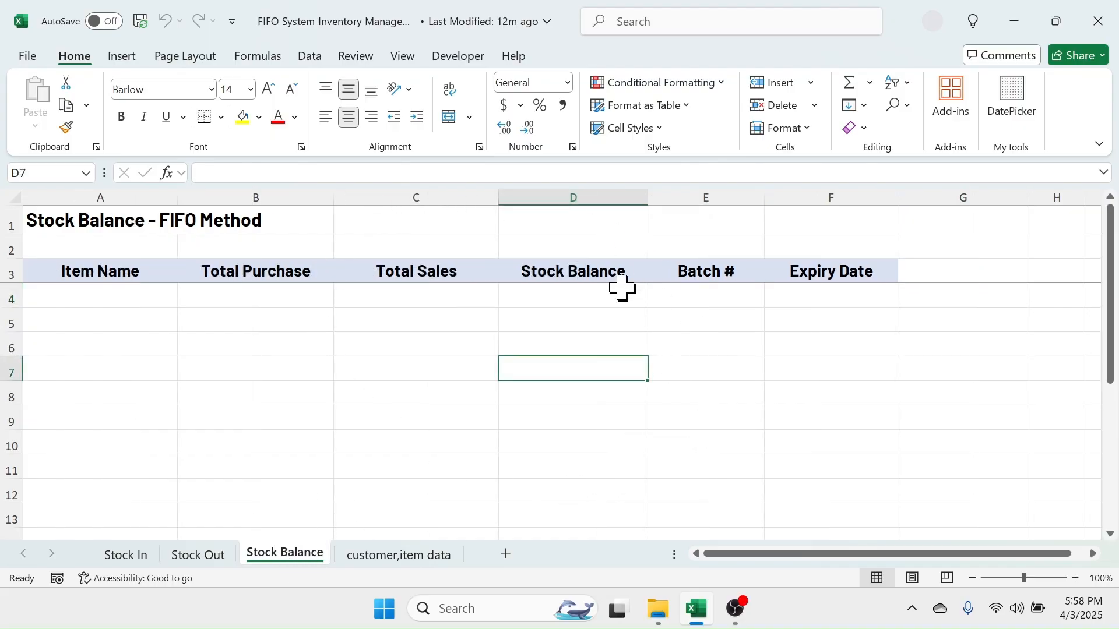
{"action": "left_click", "coordinate": [124, 556]}
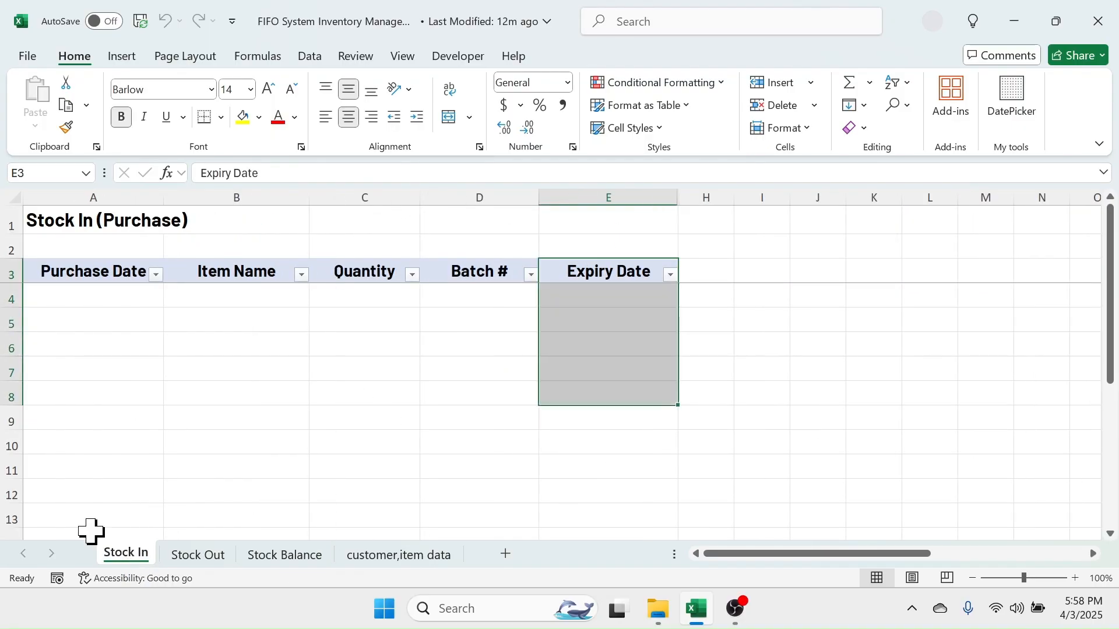
{"action": "left_click", "coordinate": [201, 558]}
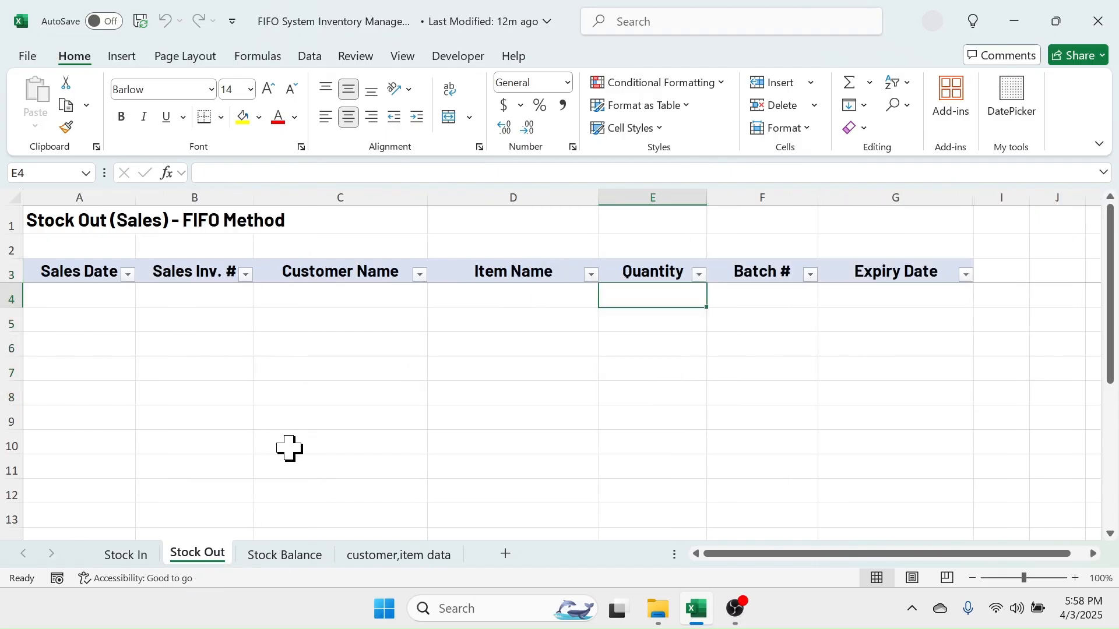
Step: Examine the Item List and Customer List tables on the customer,item data sheet
{"action": "left_click", "coordinate": [371, 555]}
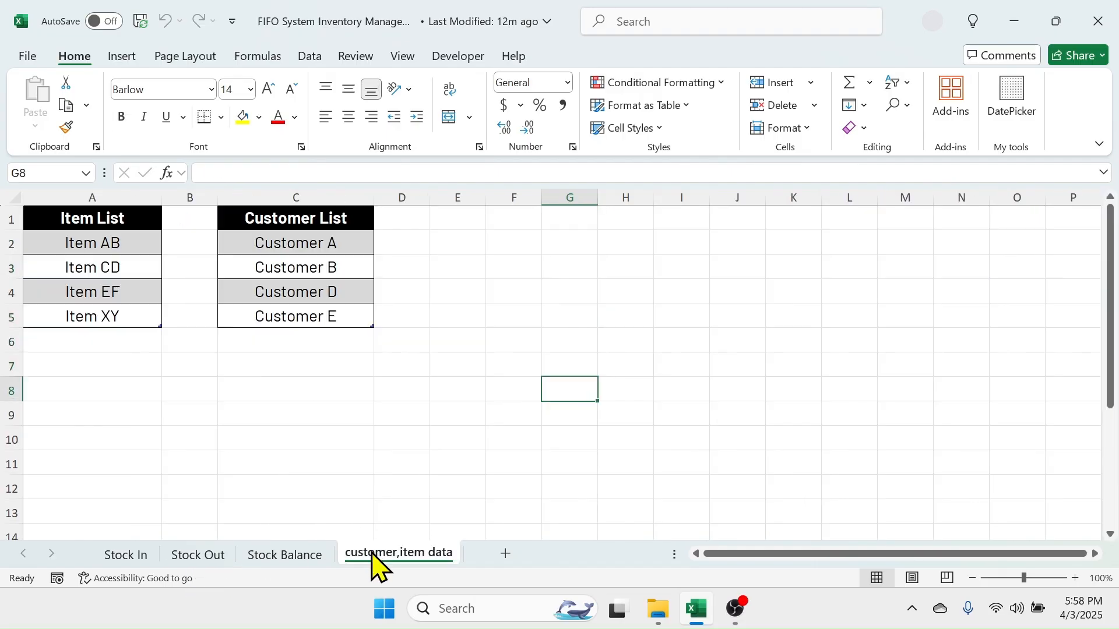
{"action": "left_click", "coordinate": [136, 242]}
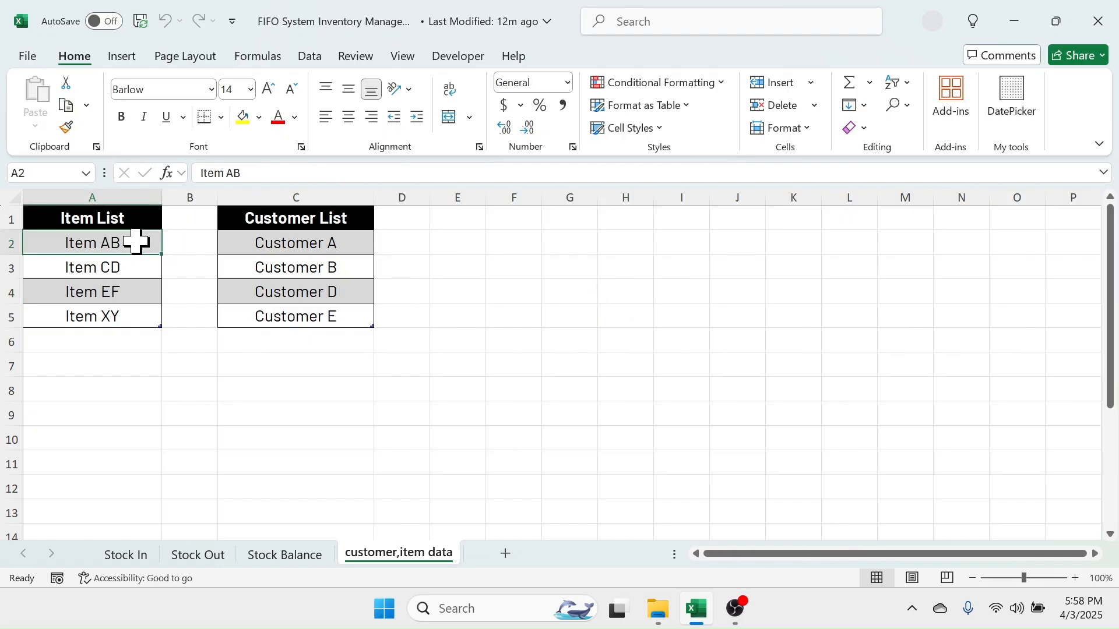
{"action": "left_click_drag", "start_coordinate": [136, 242], "coordinate": [142, 436]}
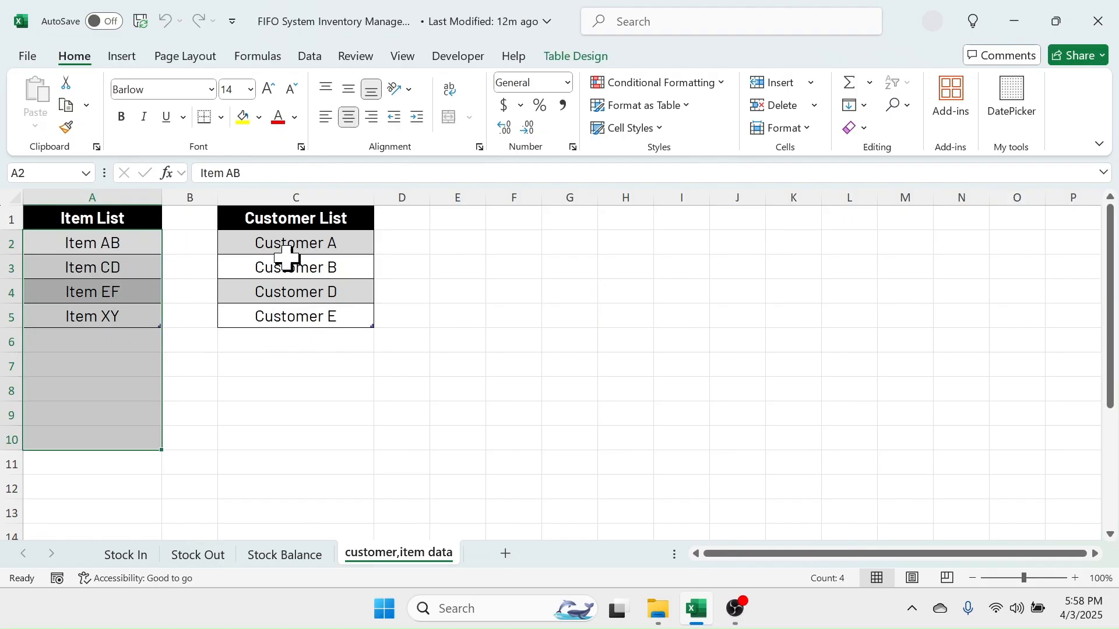
{"action": "left_click_drag", "start_coordinate": [339, 243], "coordinate": [344, 426]}
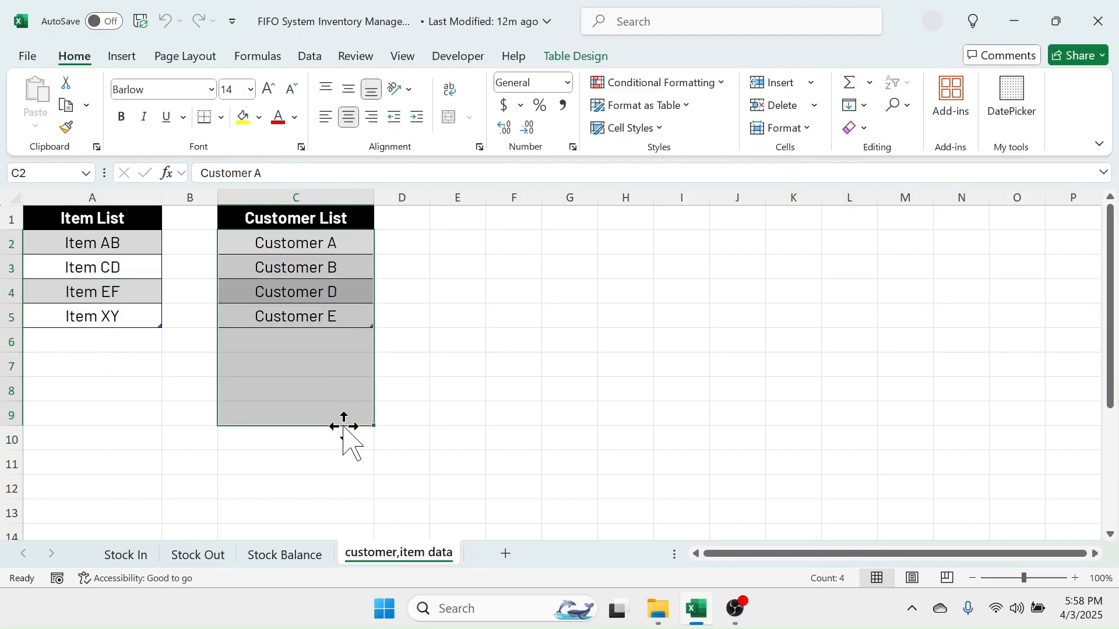
{"action": "left_click", "coordinate": [661, 277]}
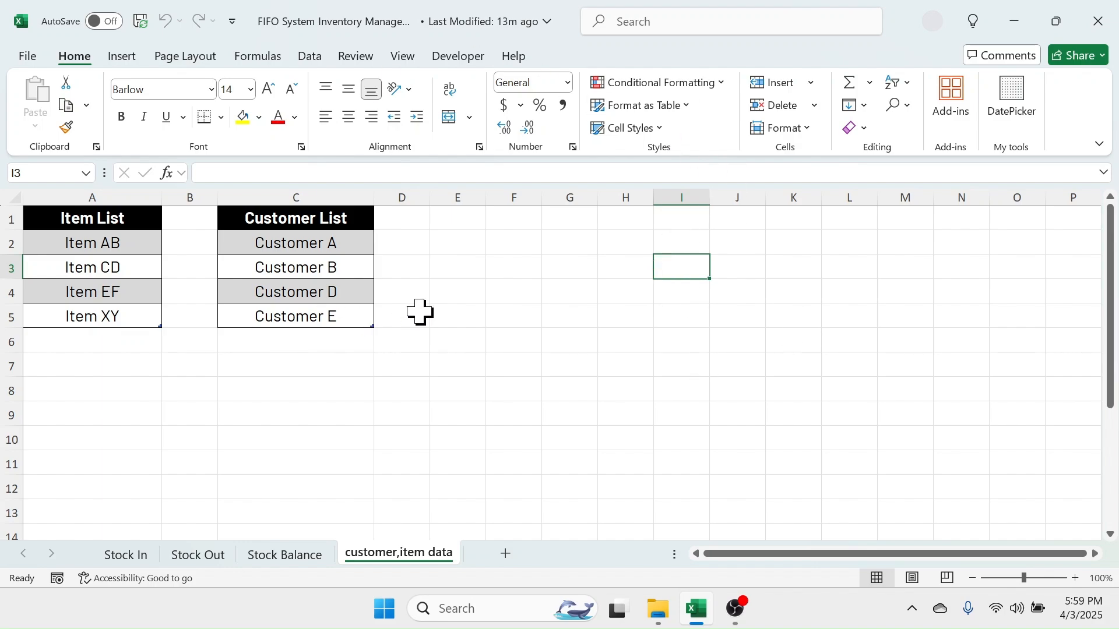
Step: Close the workbook and extract the zipped FIFO-System-Inventory-Management archive to its own folder on the desktop
{"action": "left_click", "coordinate": [1099, 25]}
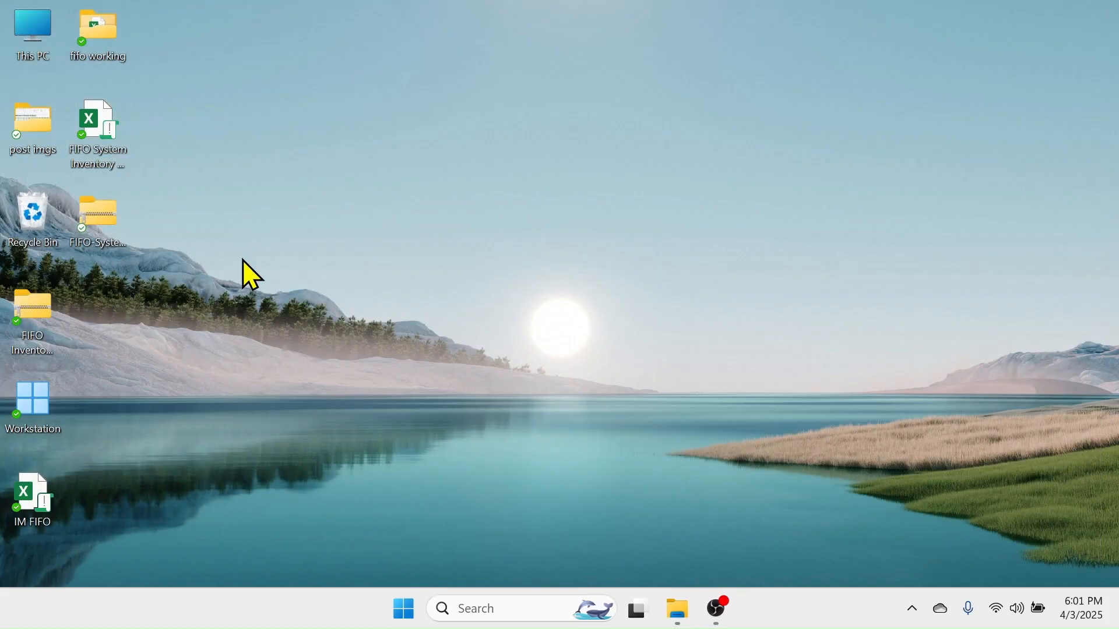
{"action": "right_click", "coordinate": [99, 236]}
{"action": "left_click", "coordinate": [163, 218]}
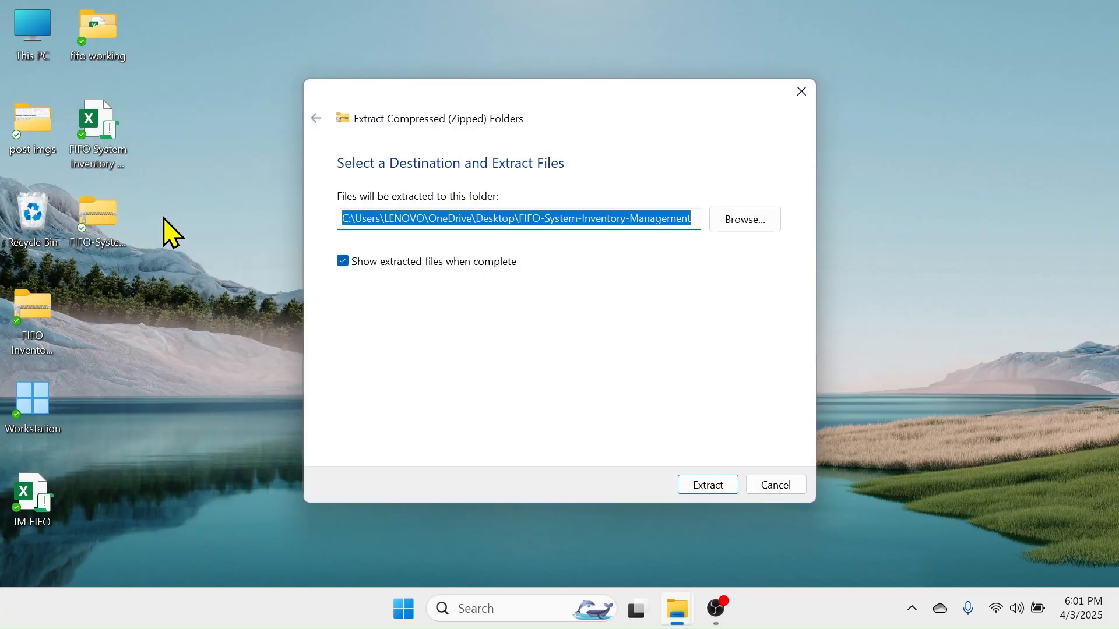
{"action": "left_click", "coordinate": [706, 487]}
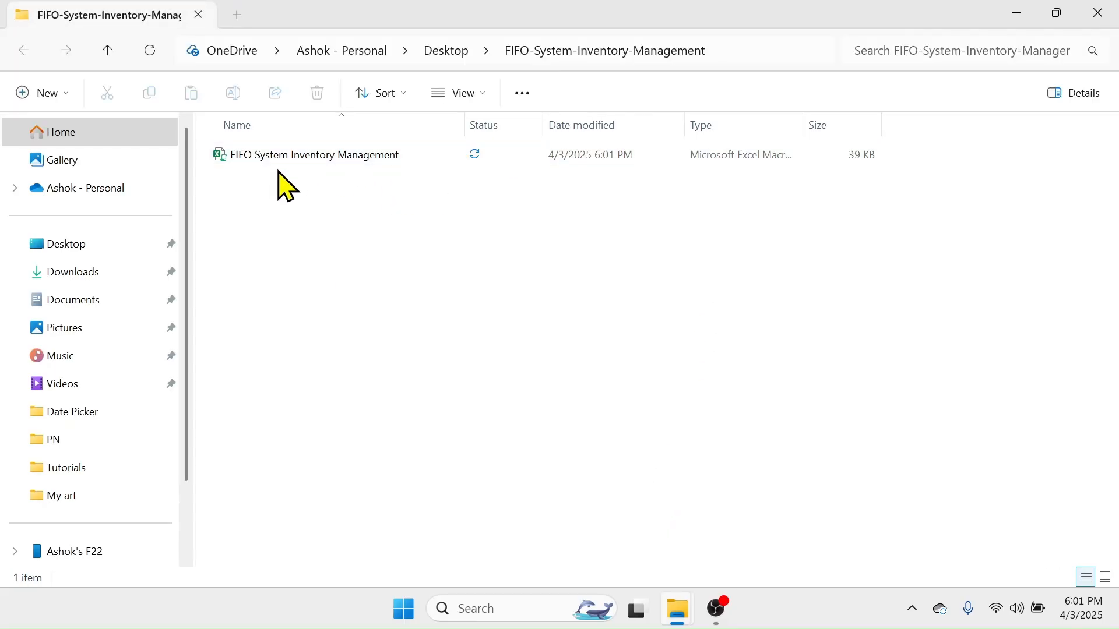
{"action": "left_click", "coordinate": [1100, 17]}
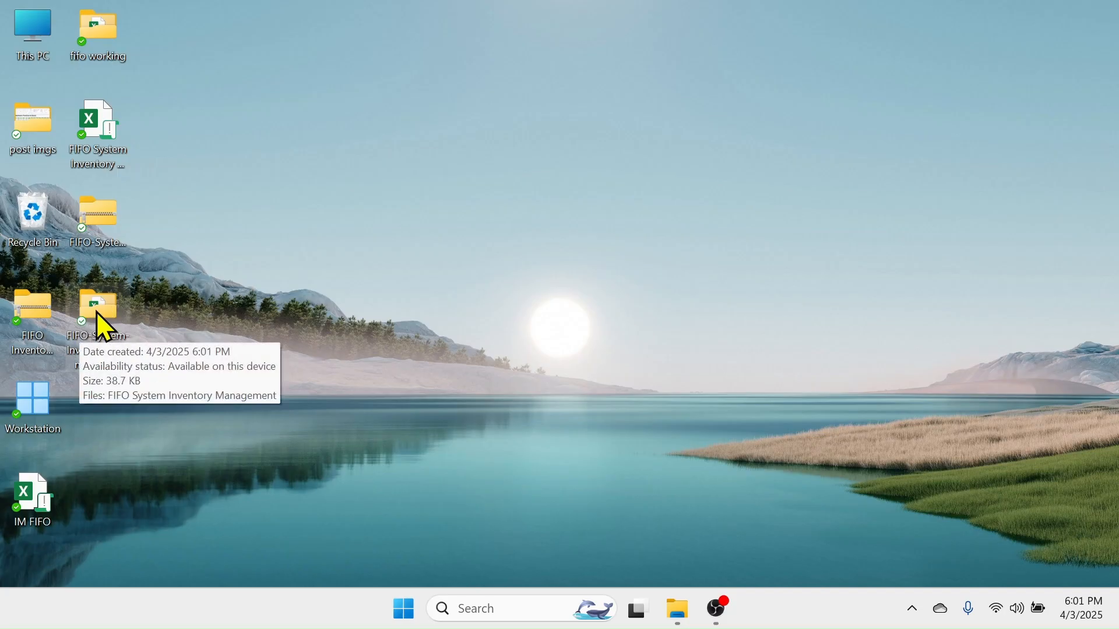
Step: Unblock the extracted FIFO System Inventory Management workbook in its file properties
{"action": "double_click", "coordinate": [97, 312]}
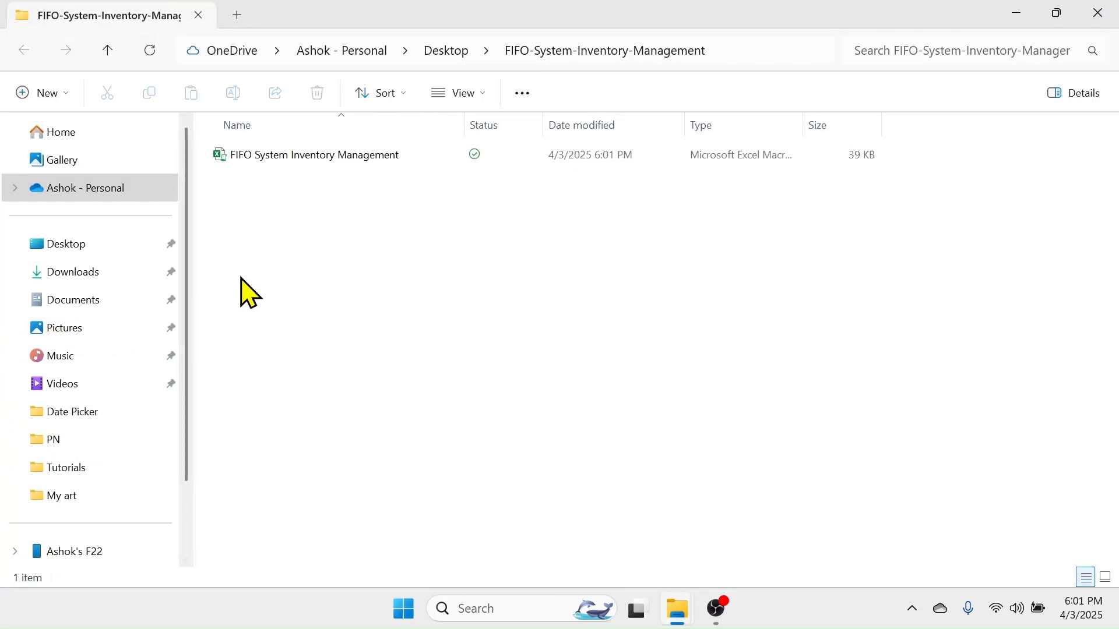
{"action": "left_click", "coordinate": [269, 156]}
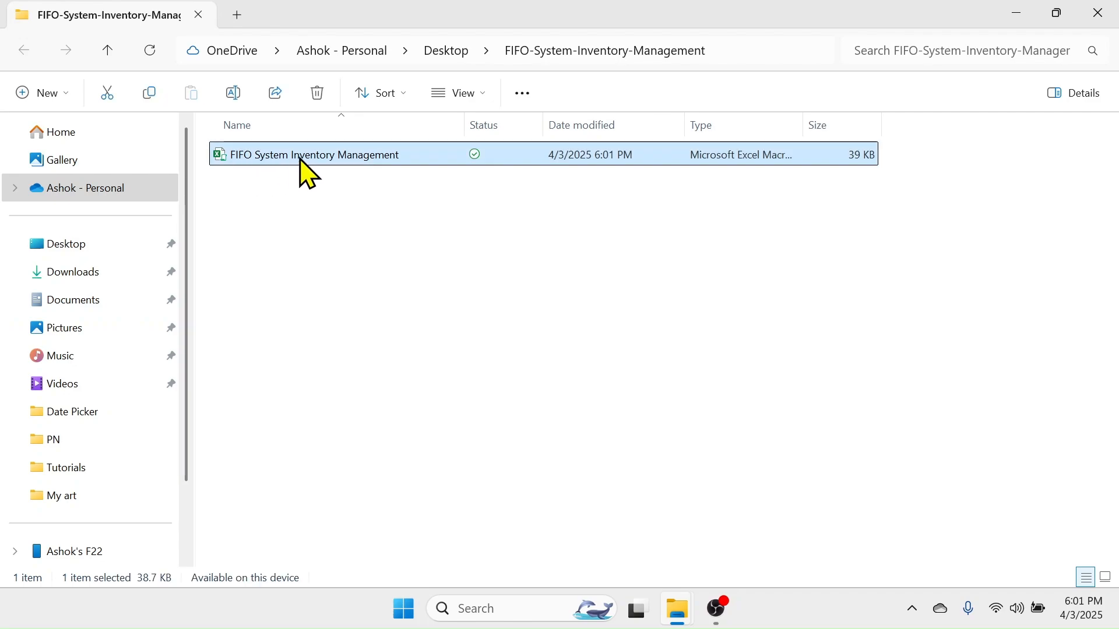
{"action": "right_click", "coordinate": [301, 163]}
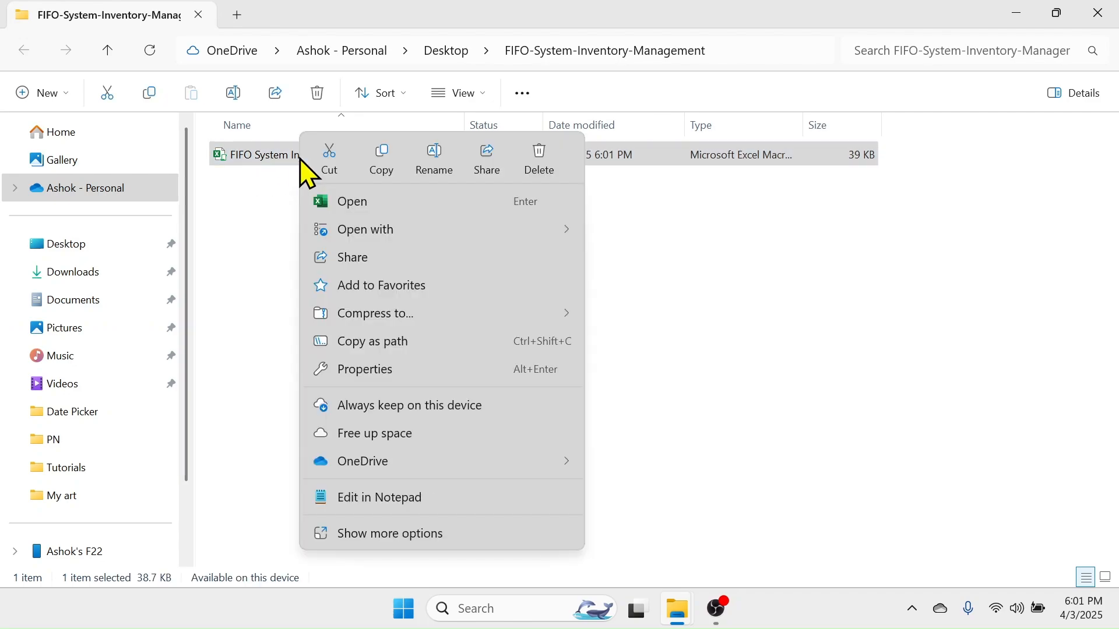
{"action": "left_click", "coordinate": [367, 373]}
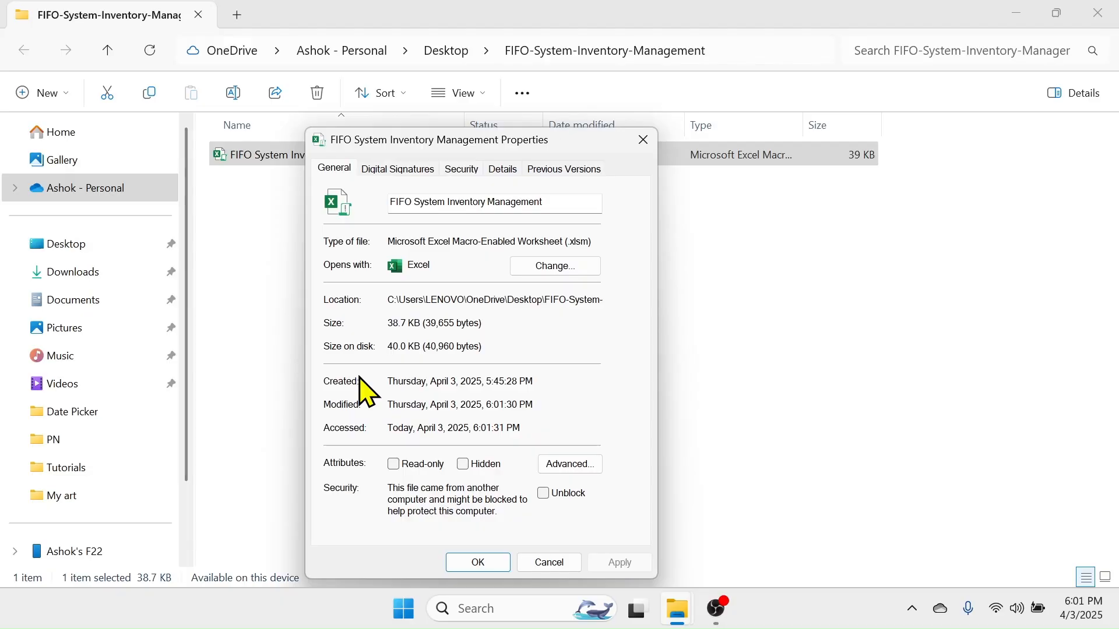
{"action": "left_click", "coordinate": [545, 494]}
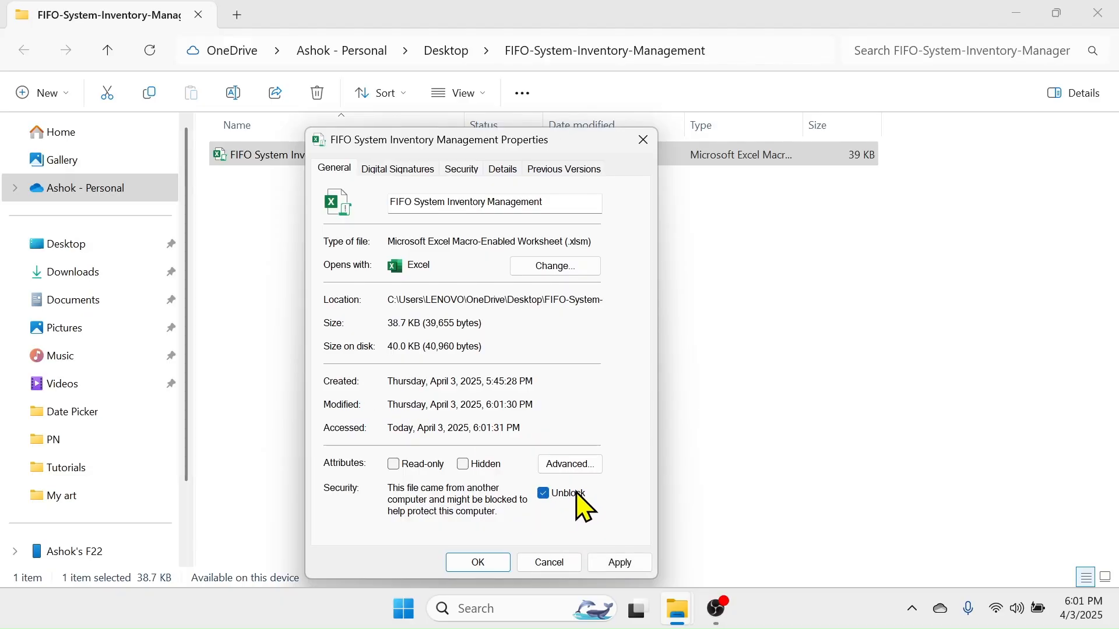
{"action": "left_click", "coordinate": [621, 563]}
{"action": "left_click", "coordinate": [478, 563]}
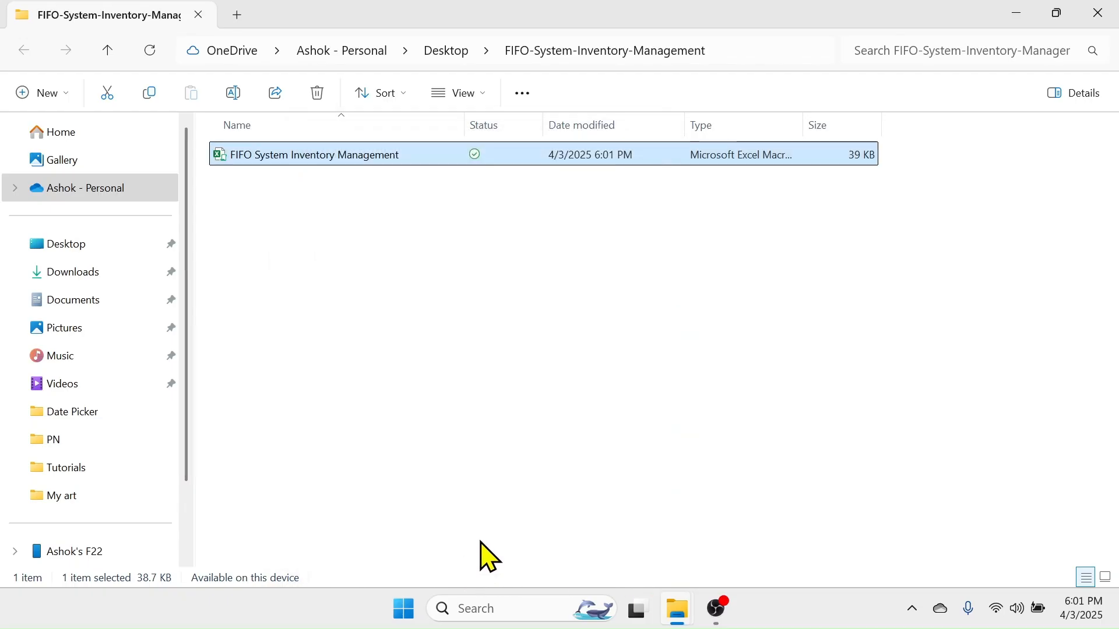
Step: Open the extracted FIFO System Inventory Management workbook in Excel and enable its macro content
{"action": "left_click", "coordinate": [487, 296]}
{"action": "double_click", "coordinate": [298, 169]}
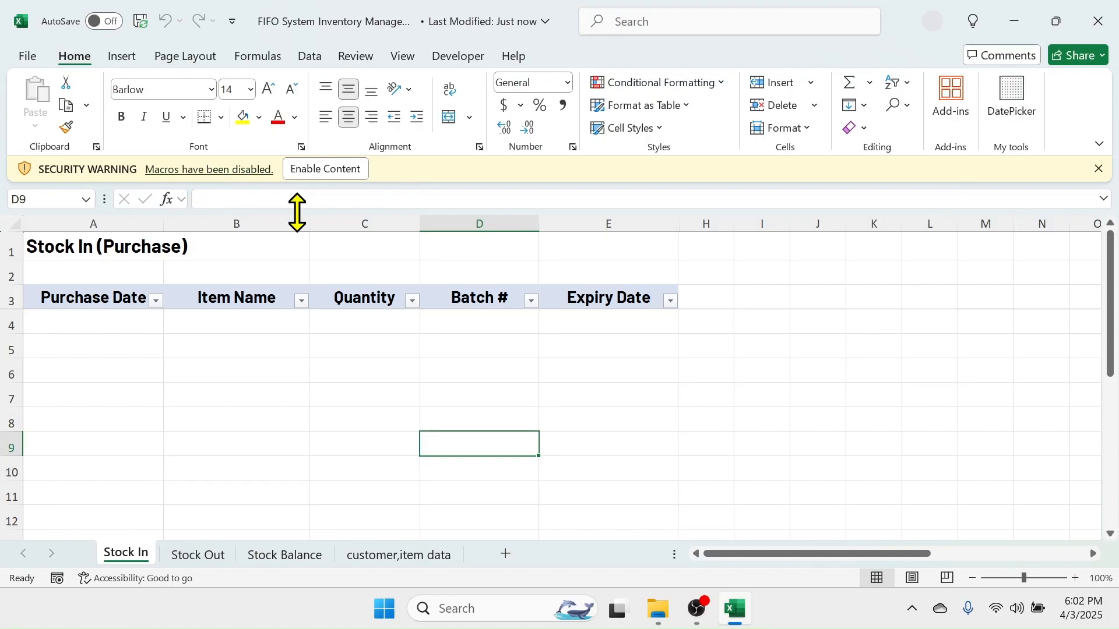
{"action": "left_click", "coordinate": [330, 170]}
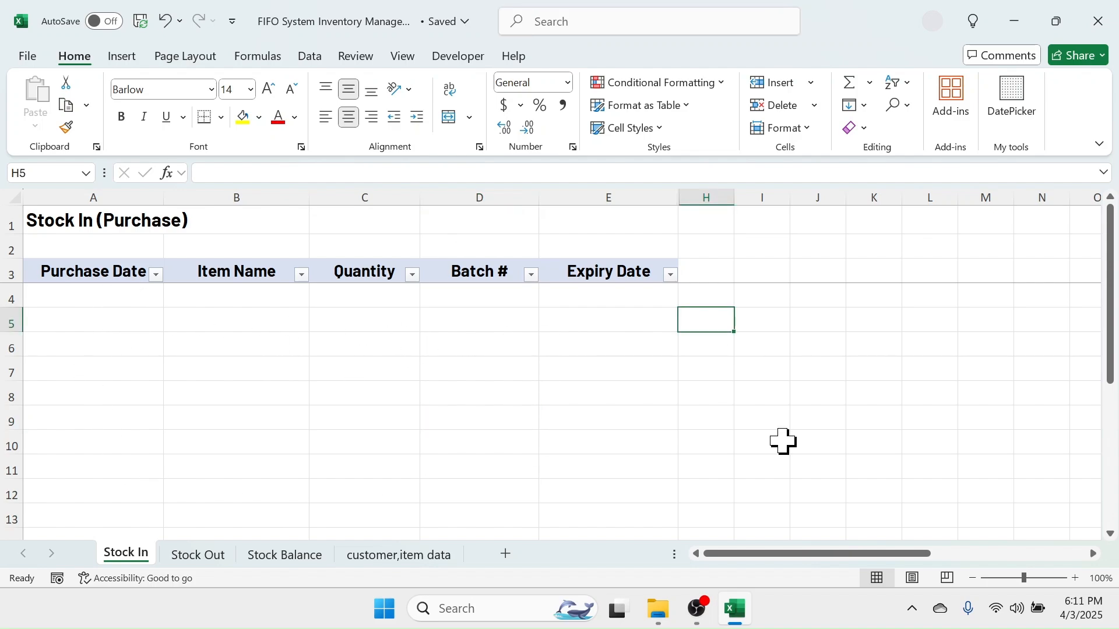
Step: Start the first Stock In record in row 4 with purchase date 4/1/2025, using the date picker, and item name Item AB
{"action": "left_click", "coordinate": [97, 298]}
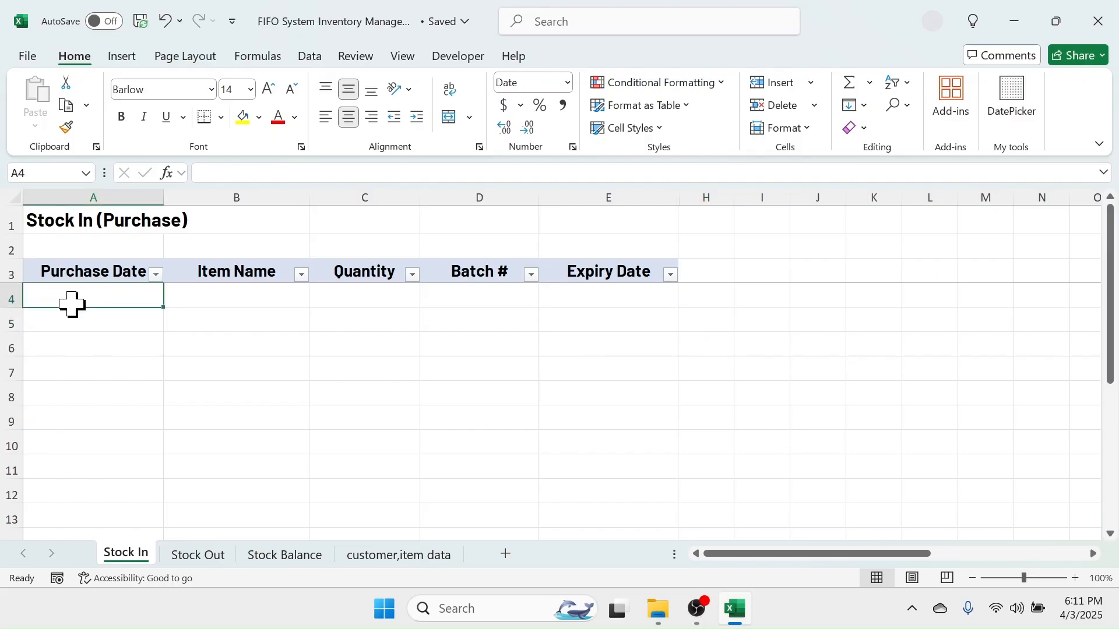
{"action": "left_click", "coordinate": [1008, 105]}
{"action": "left_click", "coordinate": [495, 302]}
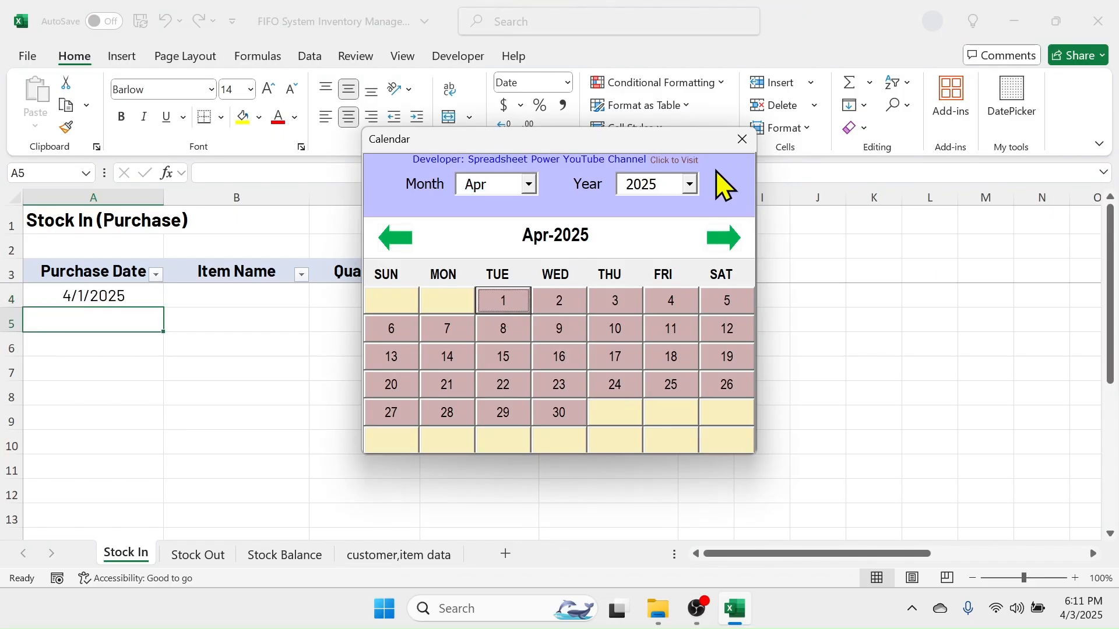
{"action": "left_click", "coordinate": [741, 138]}
{"action": "left_click", "coordinate": [249, 299]}
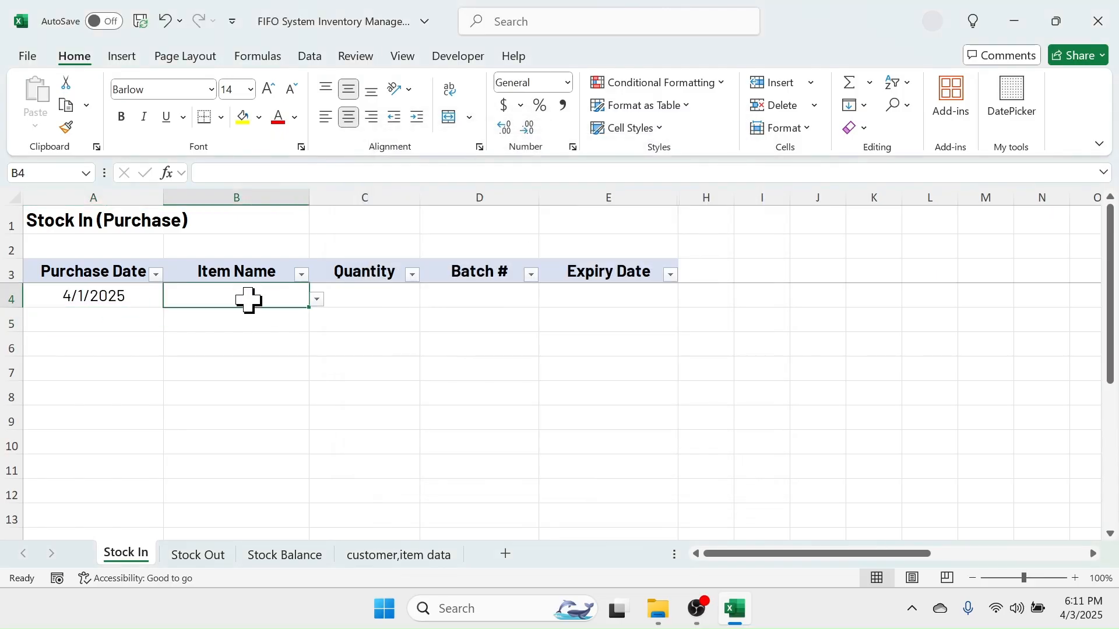
{"action": "left_click", "coordinate": [317, 300]}
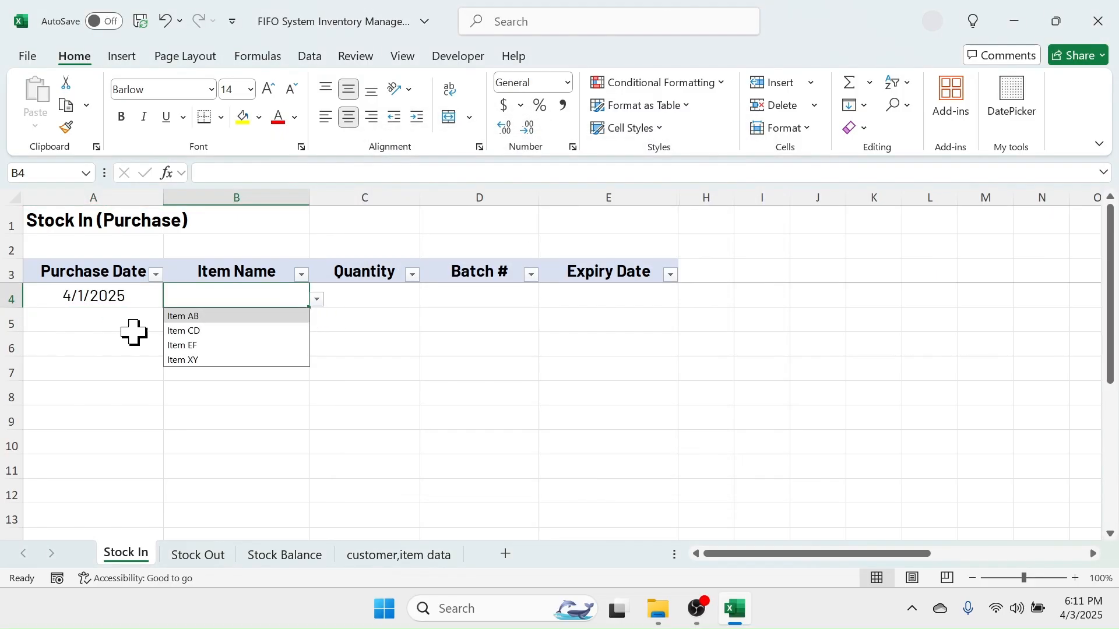
{"action": "left_click", "coordinate": [198, 318]}
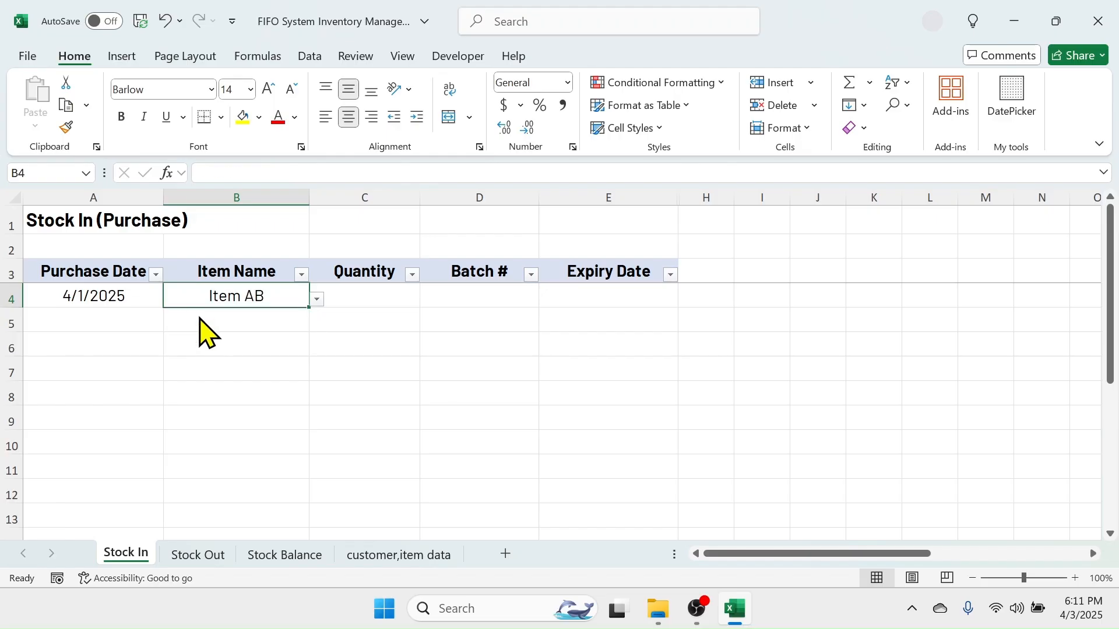
Step: Enter quantity 30 and batch number BV5432 for the first Stock In record in row 4
{"action": "left_click", "coordinate": [359, 306]}
{"action": "type", "text": "3"}
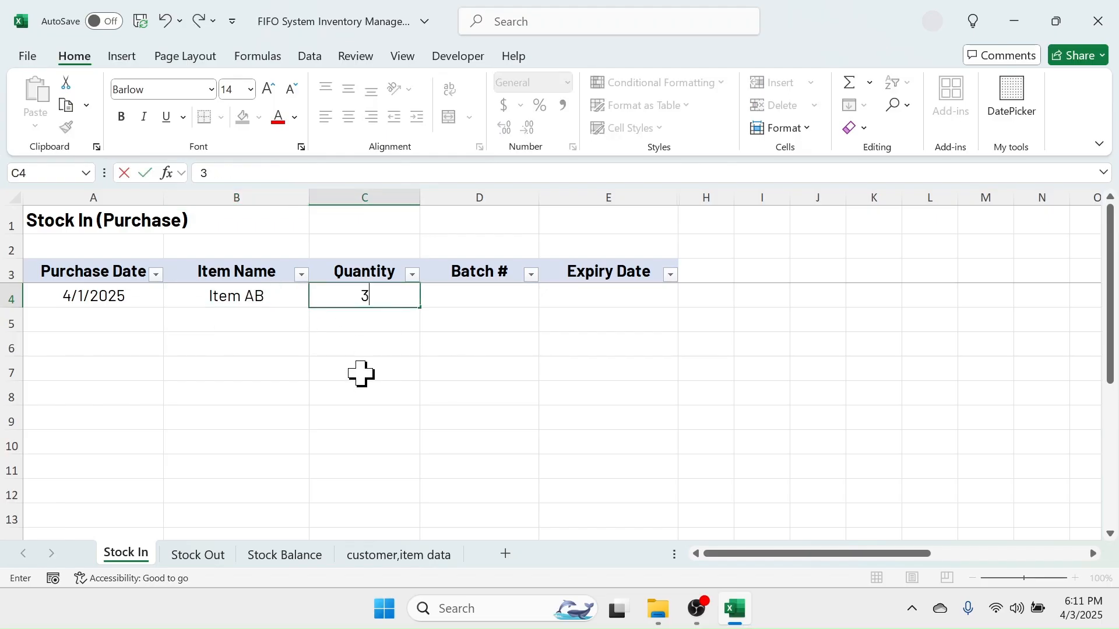
{"action": "type", "text": "0"}
{"action": "left_click", "coordinate": [476, 299]}
{"action": "type", "text": "BV5432"}
Step: Set the row 4 expiry date to 31-May-26 with the date picker and check the record in the Stock Balance sheet
{"action": "left_click", "coordinate": [618, 307]}
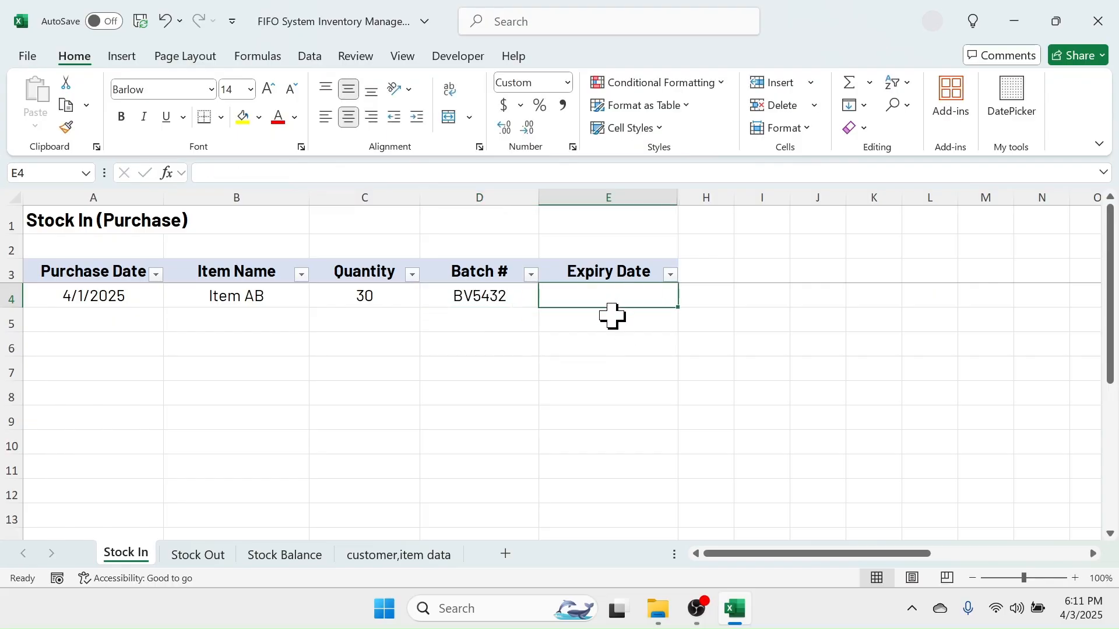
{"action": "left_click", "coordinate": [1006, 105]}
{"action": "left_click", "coordinate": [690, 184]}
{"action": "left_click", "coordinate": [653, 223]}
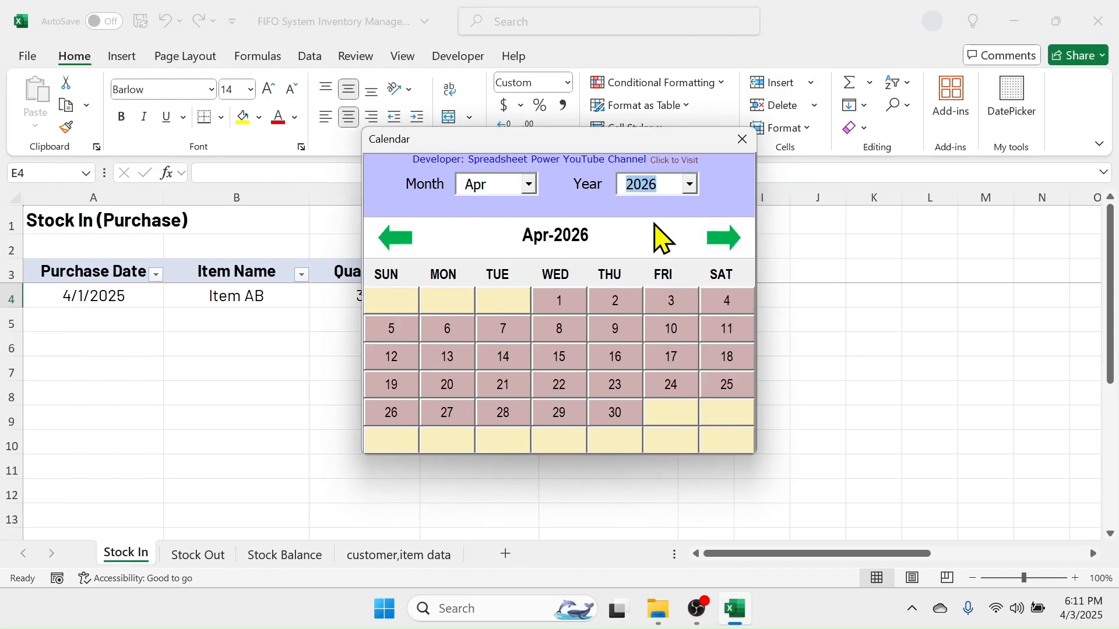
{"action": "left_click", "coordinate": [528, 184]}
{"action": "left_click", "coordinate": [484, 274]}
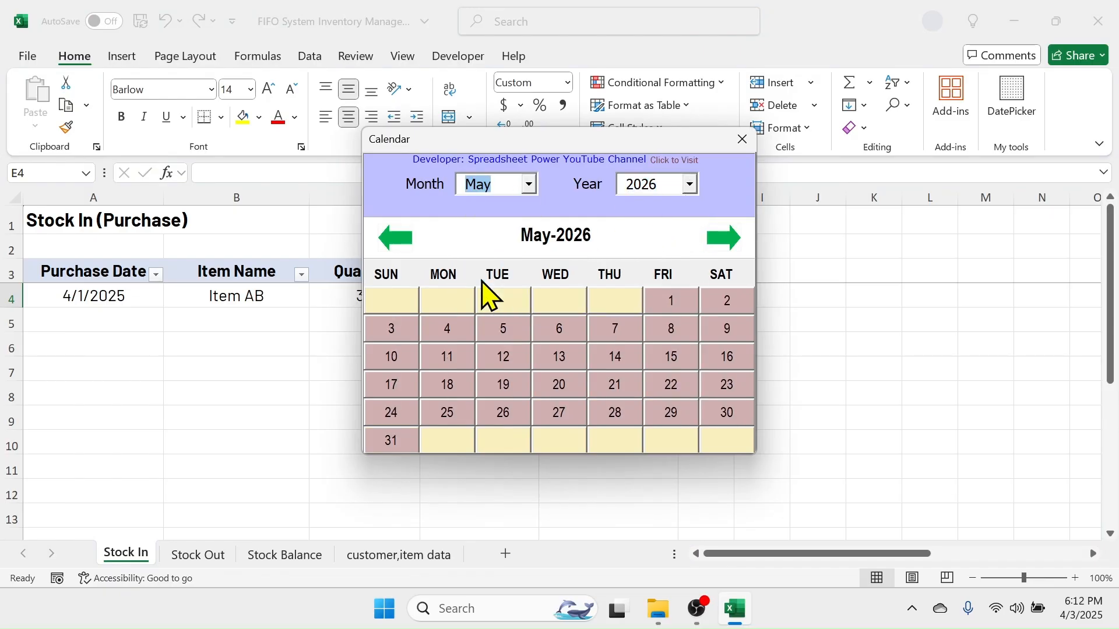
{"action": "left_click", "coordinate": [390, 441]}
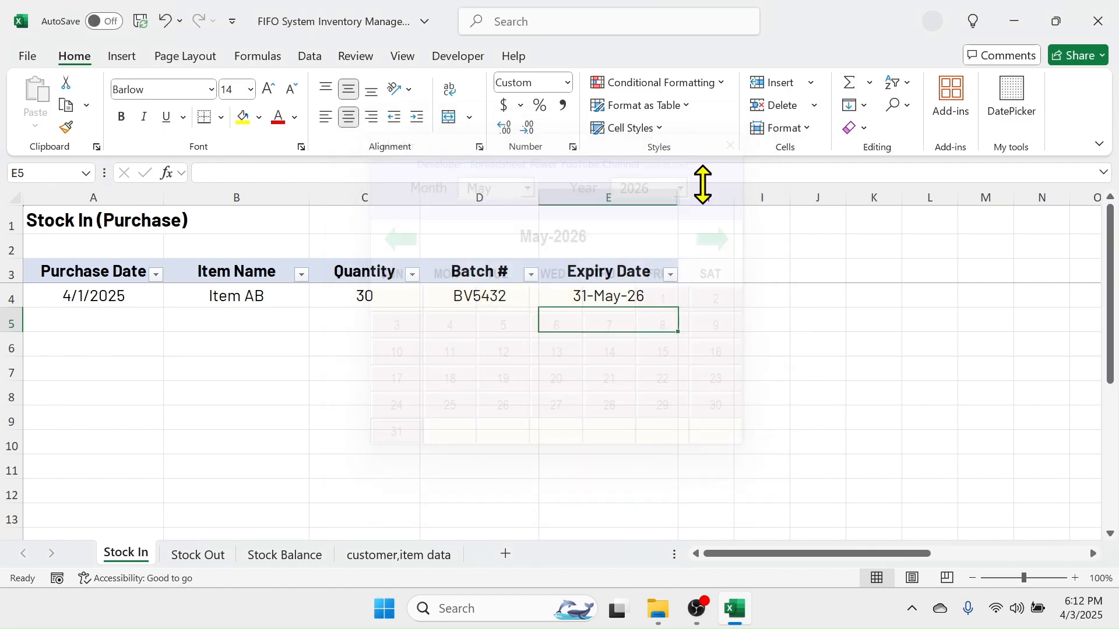
{"action": "left_click", "coordinate": [294, 556]}
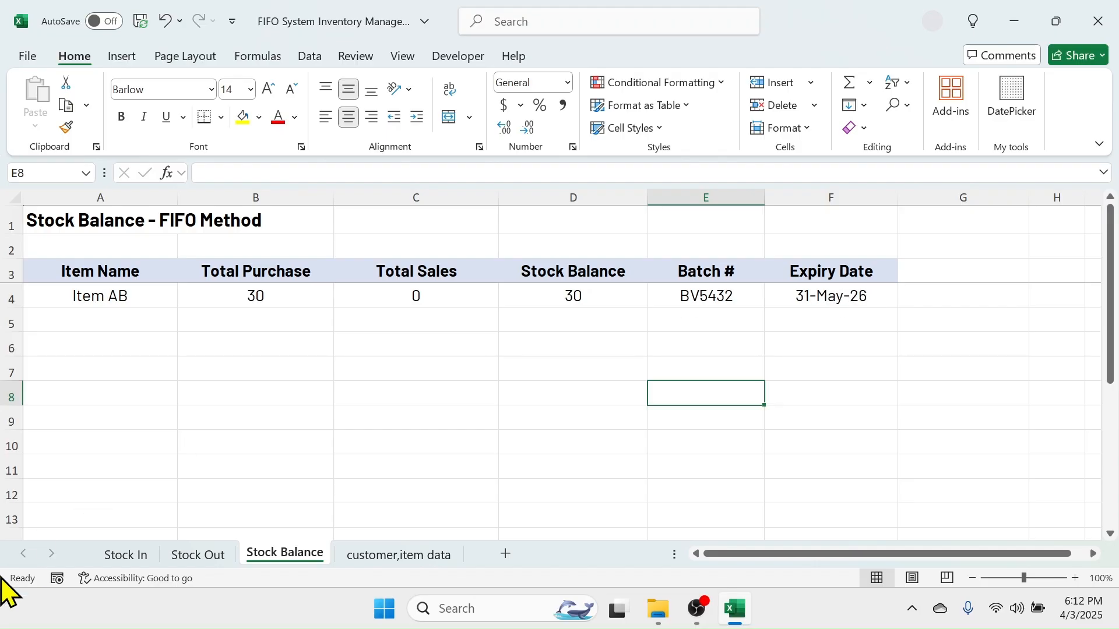
Step: Start a second Stock In record in row 5, copying the purchase date 4/1/2025 from the row above and choosing Item AB
{"action": "left_click", "coordinate": [126, 558]}
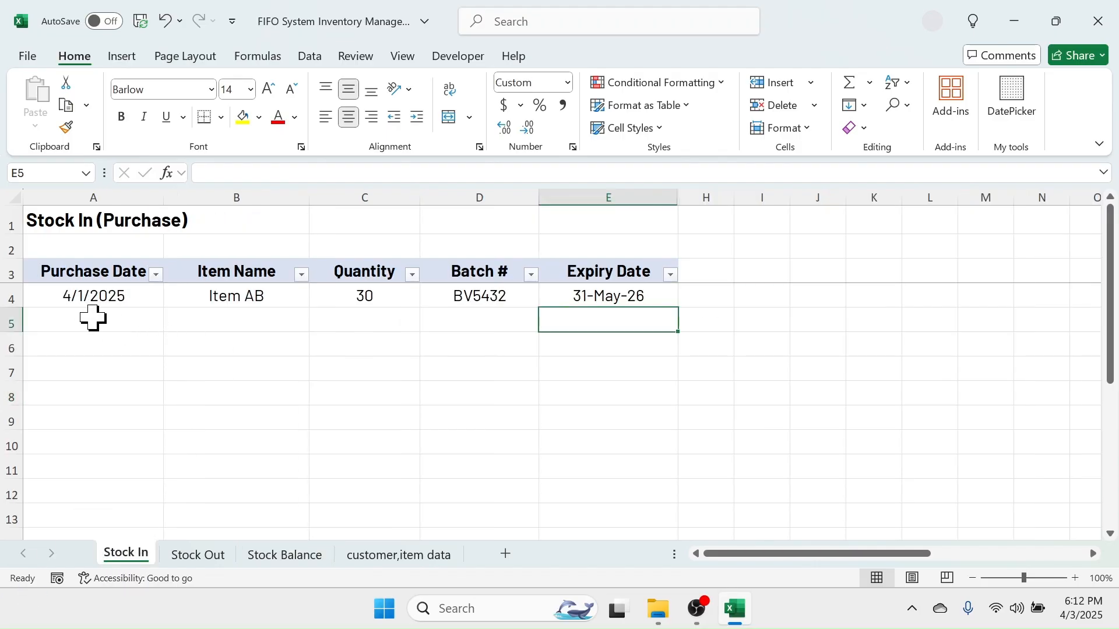
{"action": "left_click", "coordinate": [110, 321]}
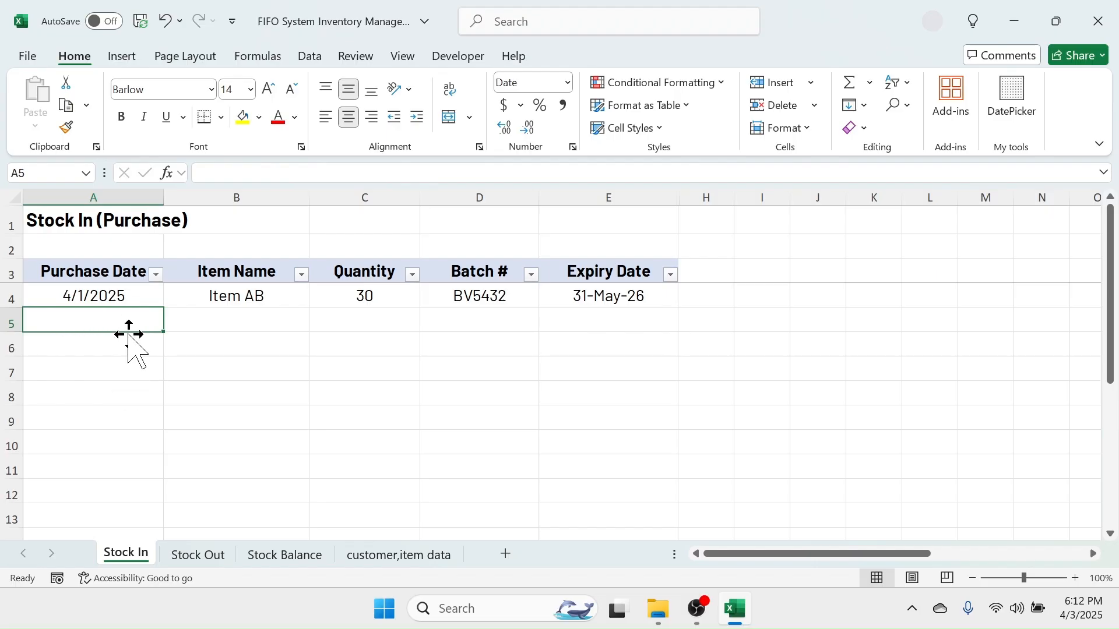
{"action": "key", "text": "ctrl+d"}
{"action": "left_click", "coordinate": [274, 327]}
{"action": "left_click", "coordinate": [317, 324]}
{"action": "left_click", "coordinate": [192, 341]}
Step: Enter quantity 24 and batch number BX789 for the Stock In record in row 5
{"action": "left_click", "coordinate": [384, 326]}
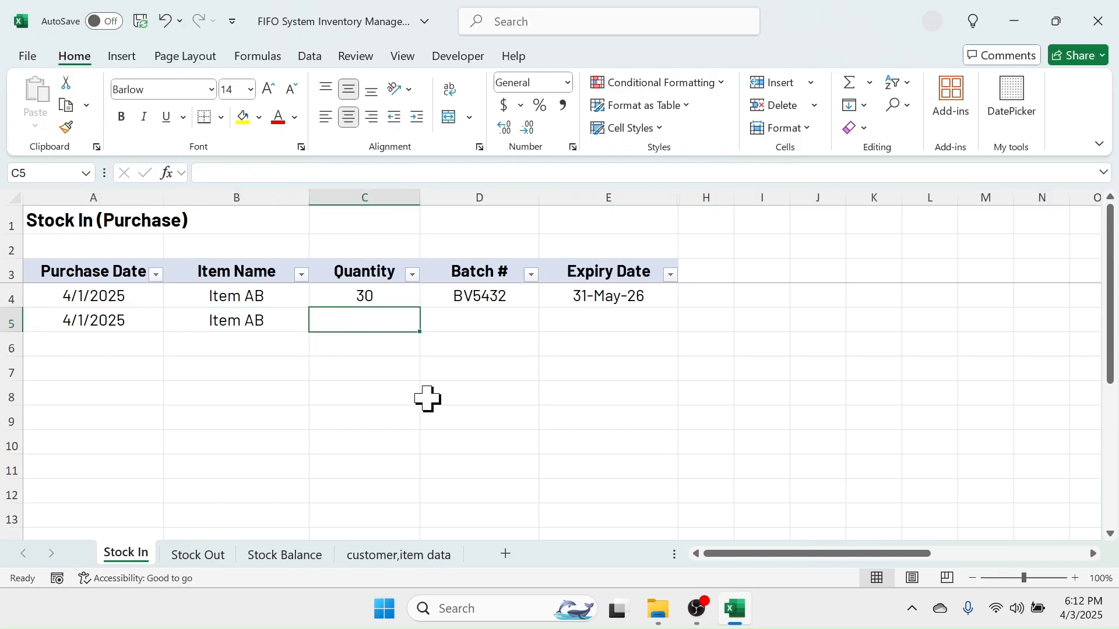
{"action": "type", "text": "24"}
{"action": "left_click", "coordinate": [488, 320]}
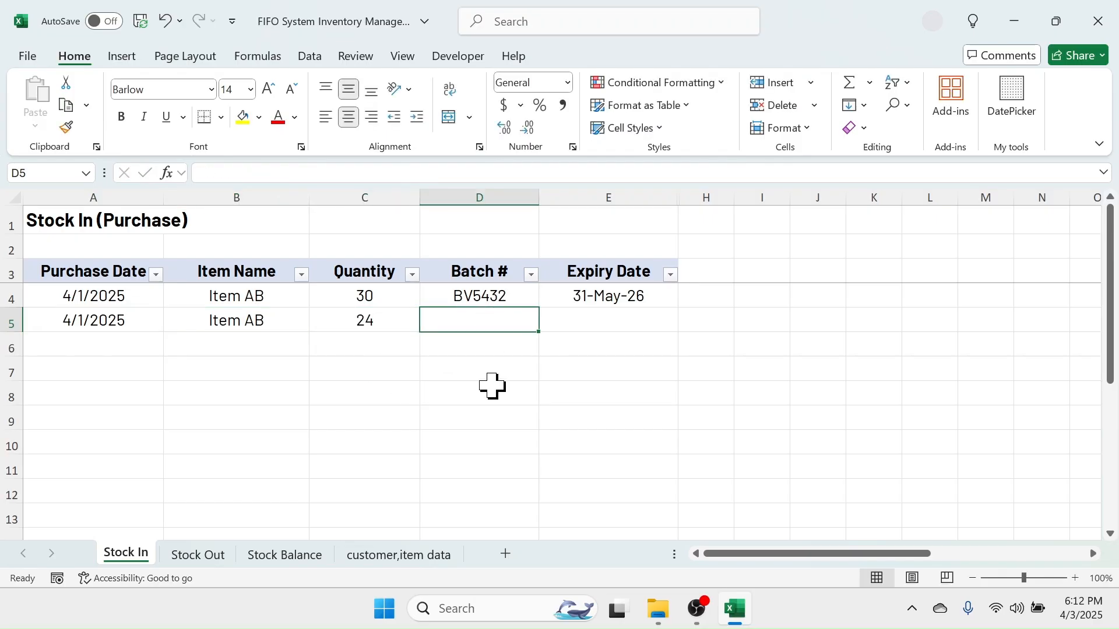
{"action": "type", "text": "BX"}
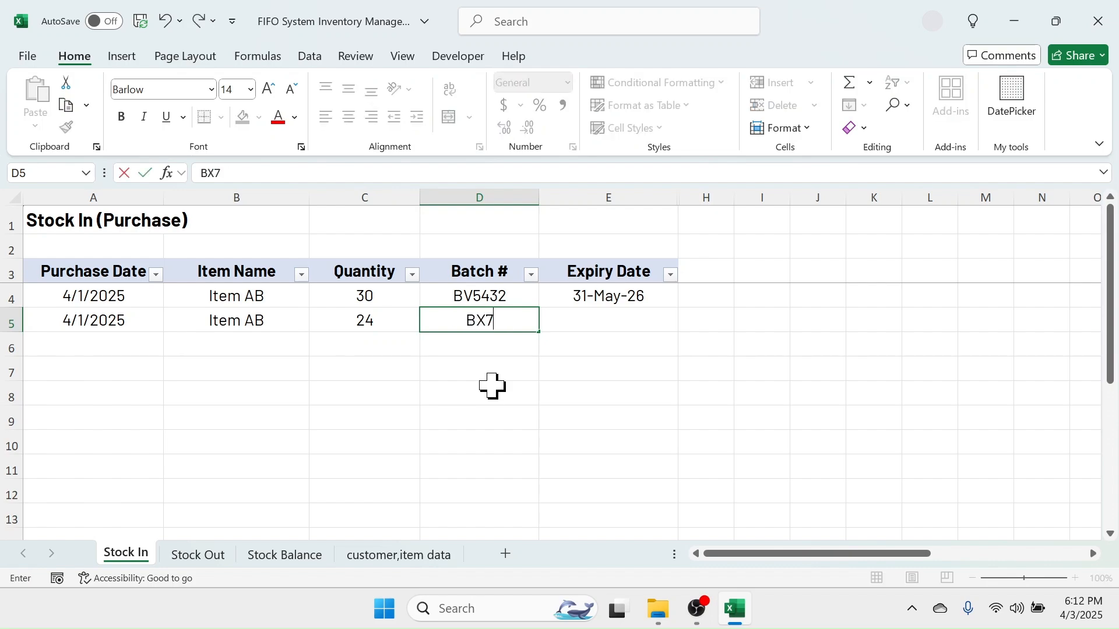
{"action": "type", "text": "789"}
Step: Set the row 5 expiry date to 31-Oct-25 with the date picker and view the batches in the Stock Balance sheet
{"action": "left_click", "coordinate": [591, 322]}
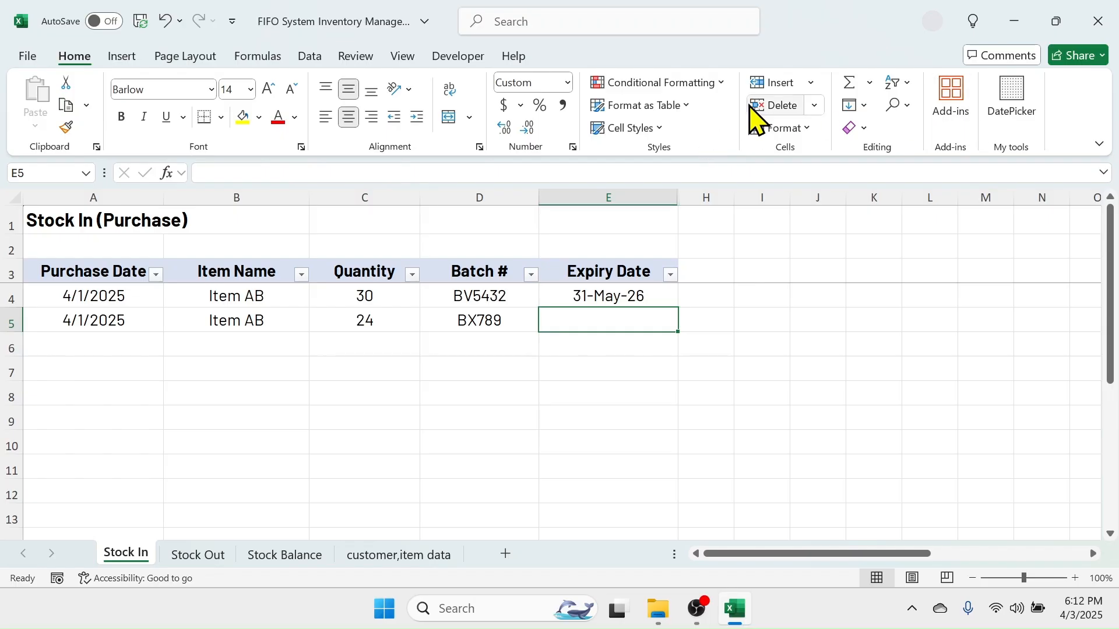
{"action": "left_click", "coordinate": [1012, 111]}
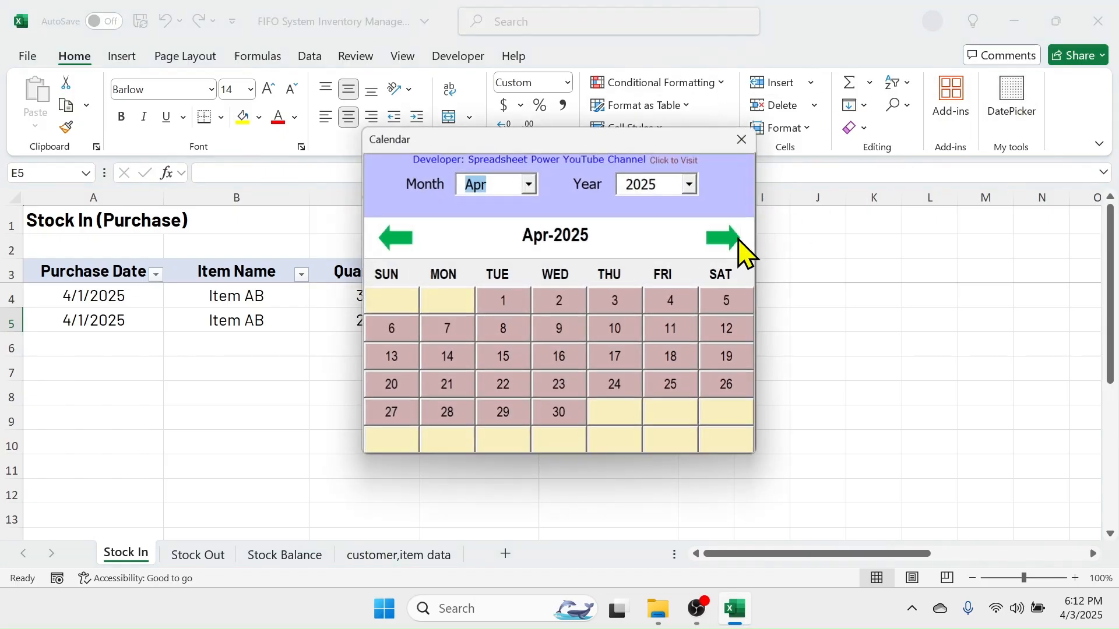
{"action": "left_click", "coordinate": [530, 184]}
{"action": "left_click", "coordinate": [477, 359]}
{"action": "left_click", "coordinate": [680, 417]}
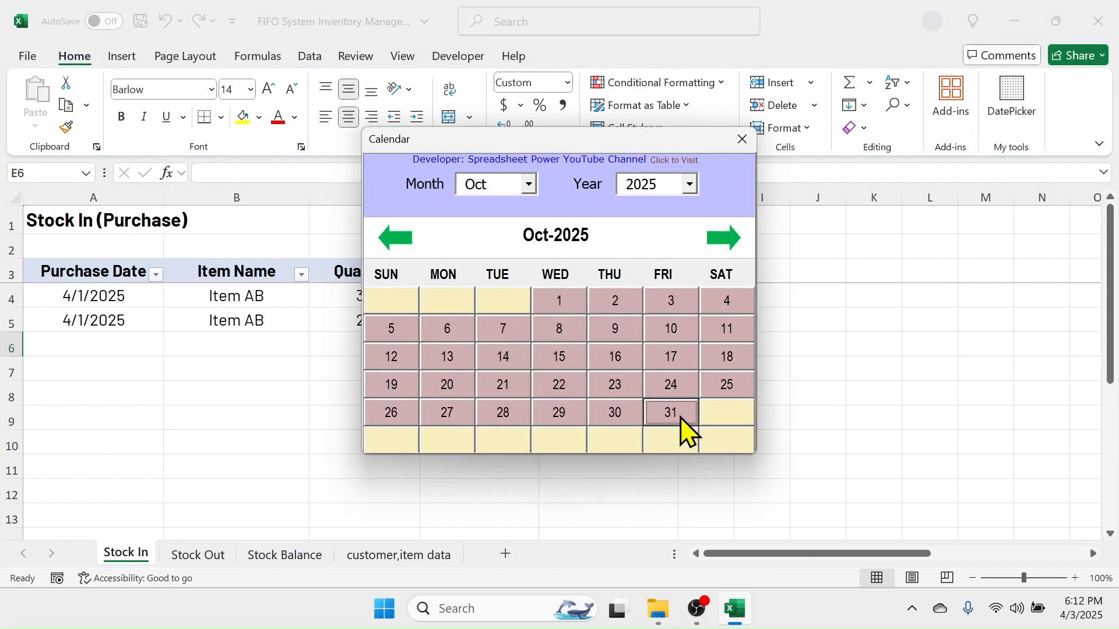
{"action": "left_click", "coordinate": [742, 140]}
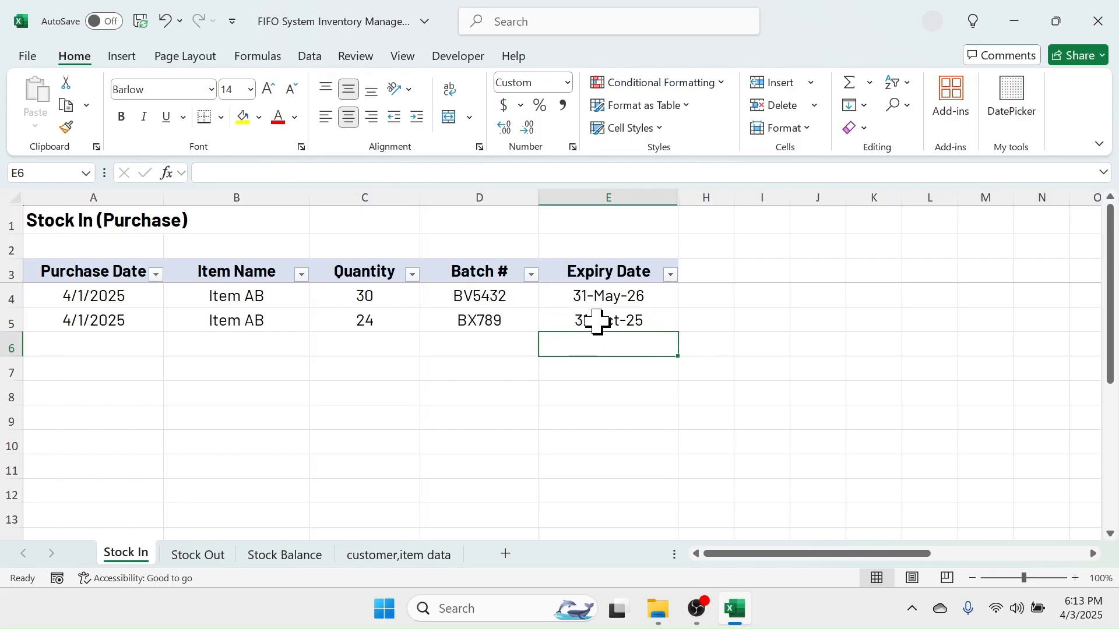
{"action": "left_click", "coordinate": [277, 558]}
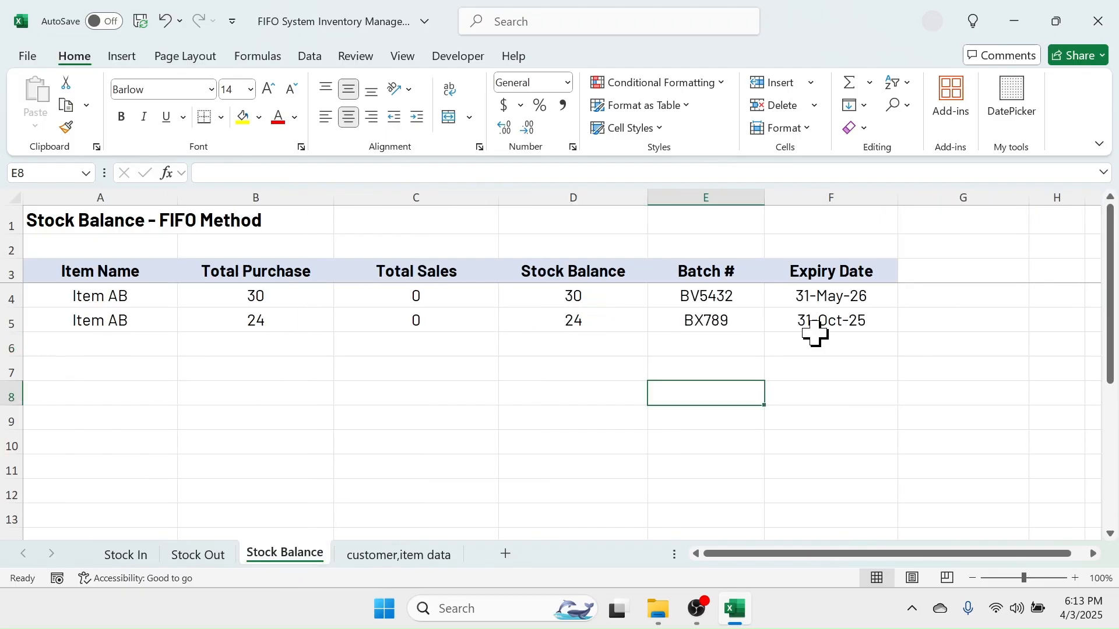
Step: Start a third Stock In record in row 6 with purchase date 4/2/2025, using the date picker, and item name Item AB
{"action": "left_click", "coordinate": [131, 557]}
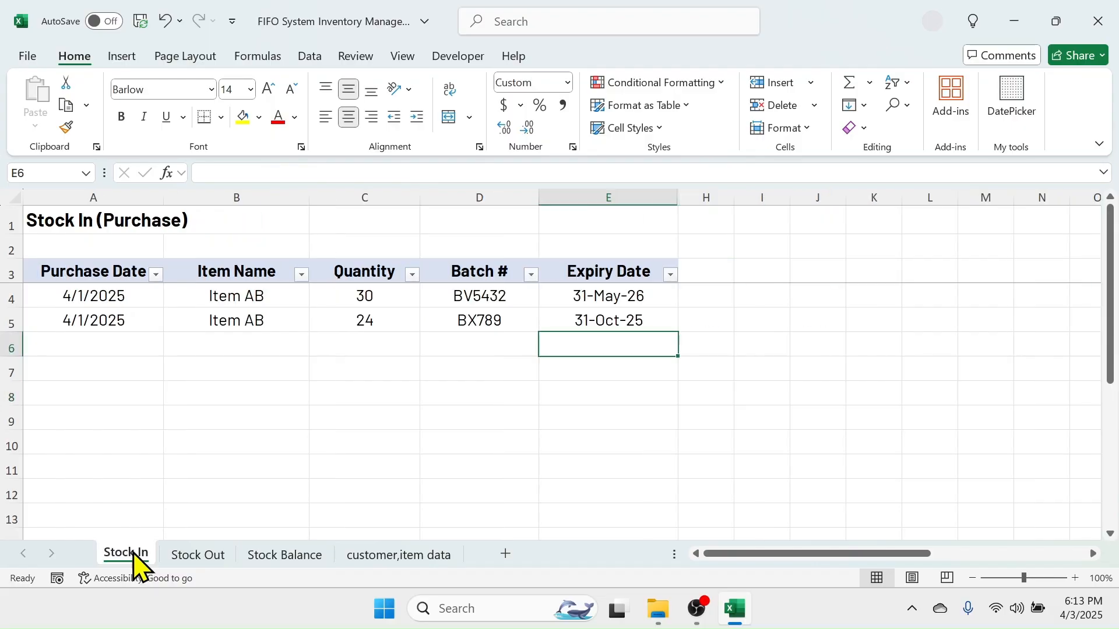
{"action": "left_click", "coordinate": [74, 349]}
{"action": "left_click", "coordinate": [1010, 104]}
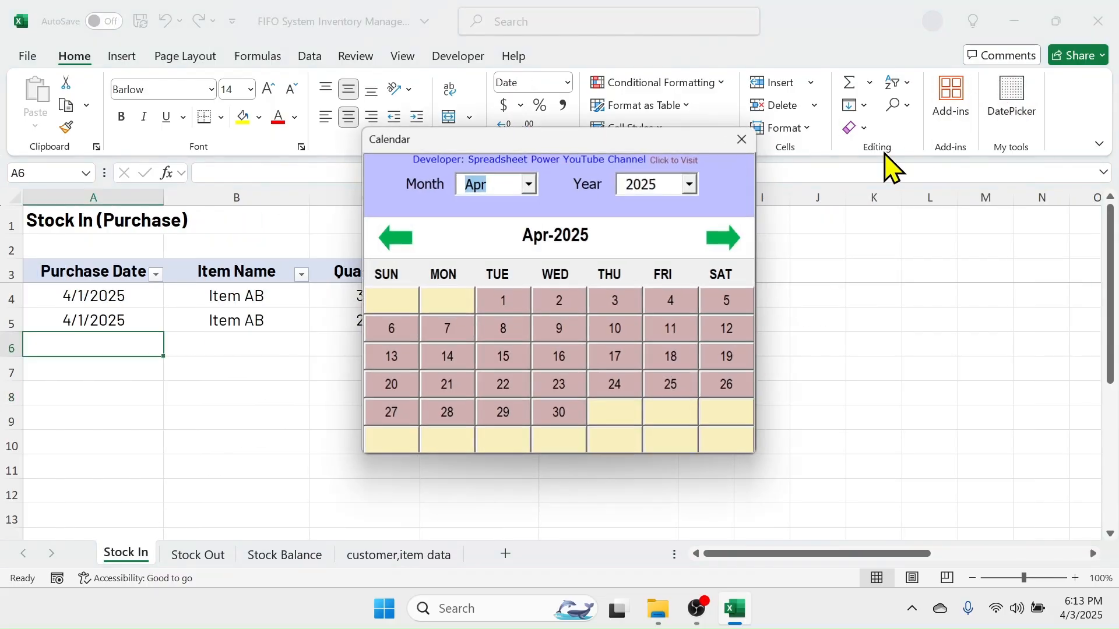
{"action": "left_click", "coordinate": [558, 301]}
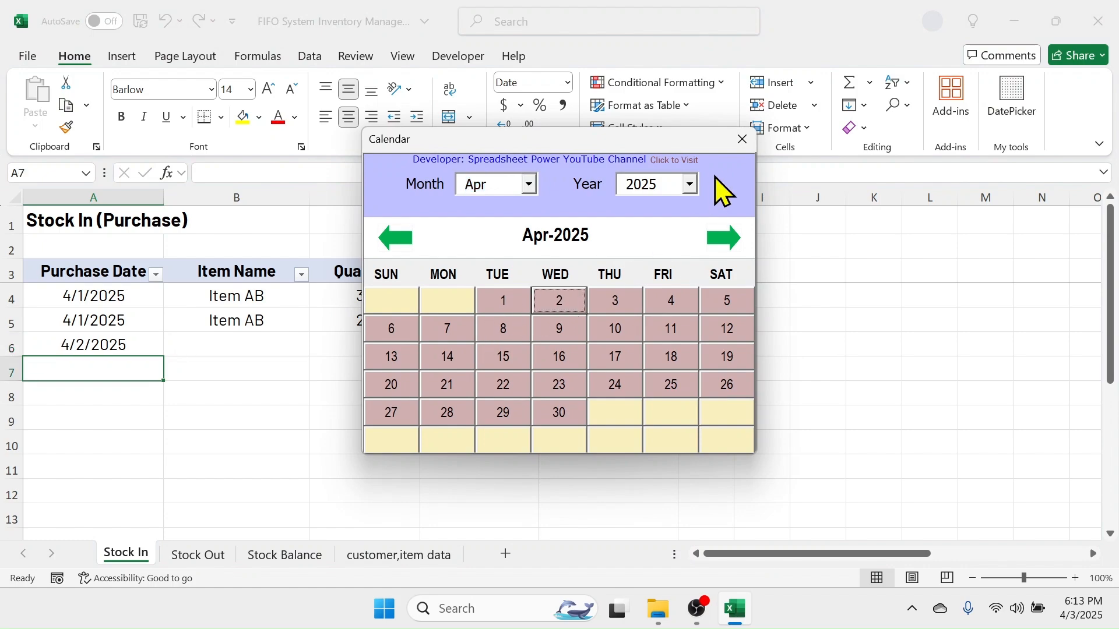
{"action": "left_click", "coordinate": [741, 141]}
{"action": "left_click", "coordinate": [259, 350]}
{"action": "left_click", "coordinate": [316, 348]}
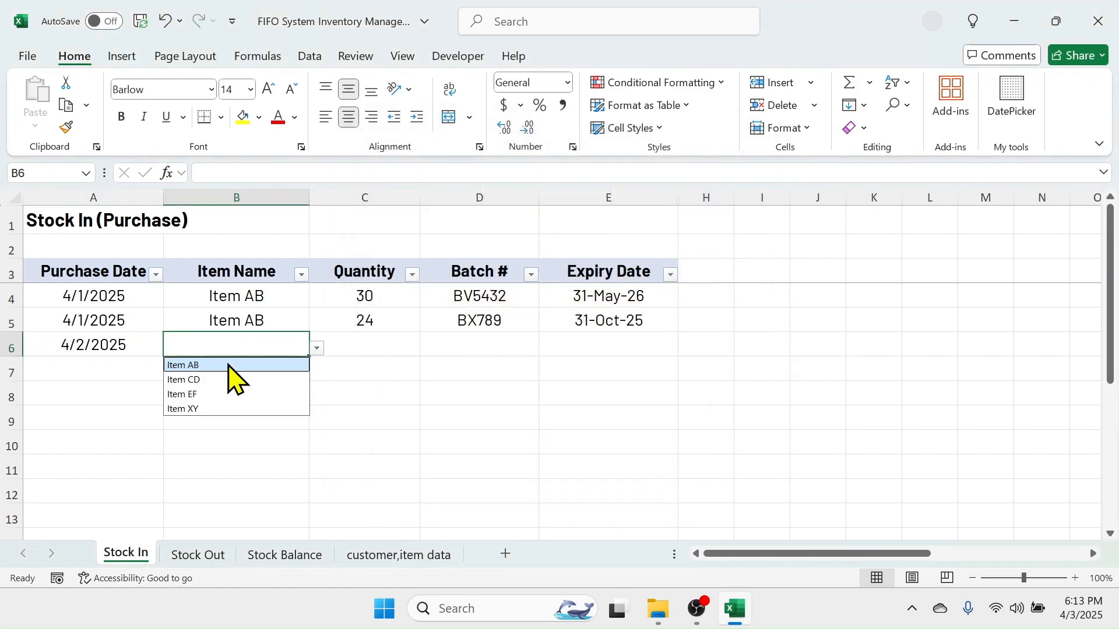
{"action": "left_click", "coordinate": [196, 366]}
Step: Enter quantity 36 and reuse the first record's batch number BV5432 for the Stock In record in row 6
{"action": "left_click", "coordinate": [369, 350]}
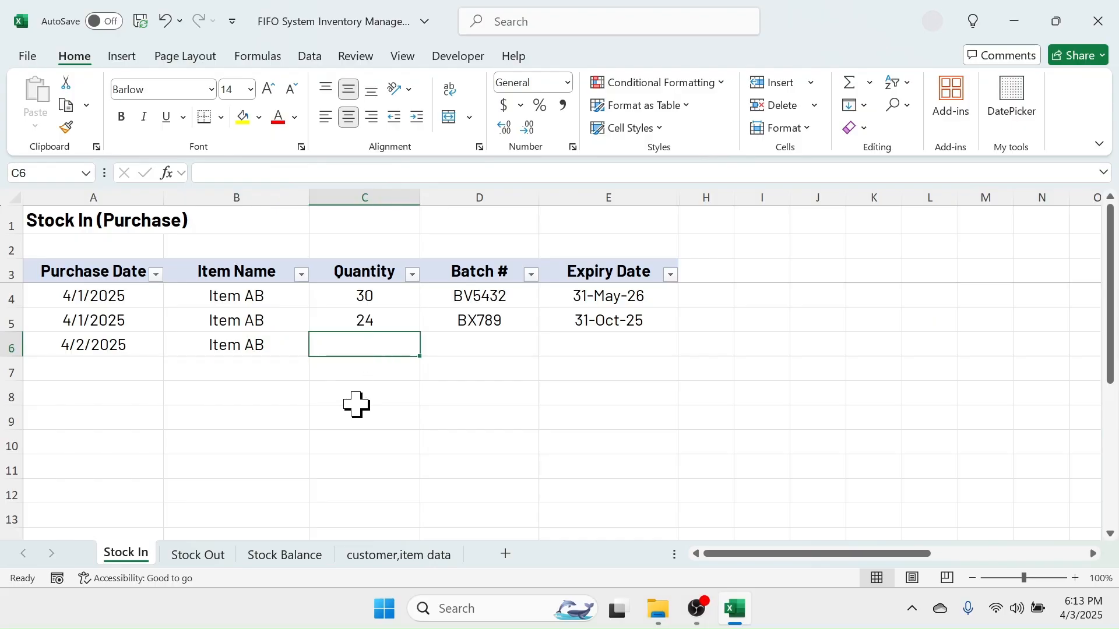
{"action": "type", "text": "36"}
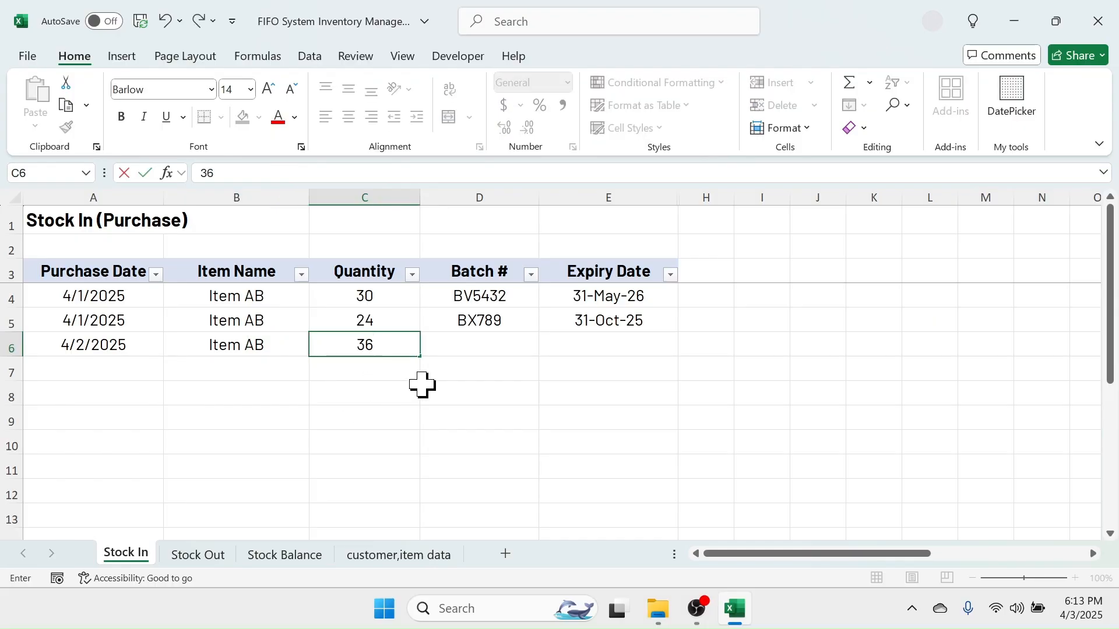
{"action": "left_click", "coordinate": [485, 350]}
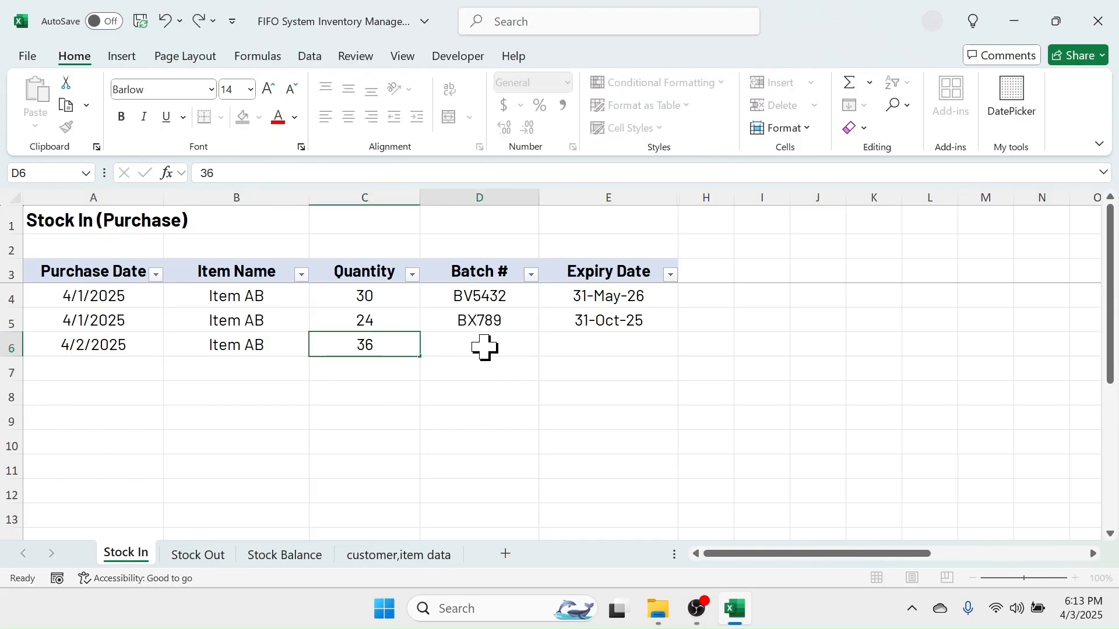
{"action": "left_click", "coordinate": [484, 295]}
{"action": "left_click", "coordinate": [585, 294]}
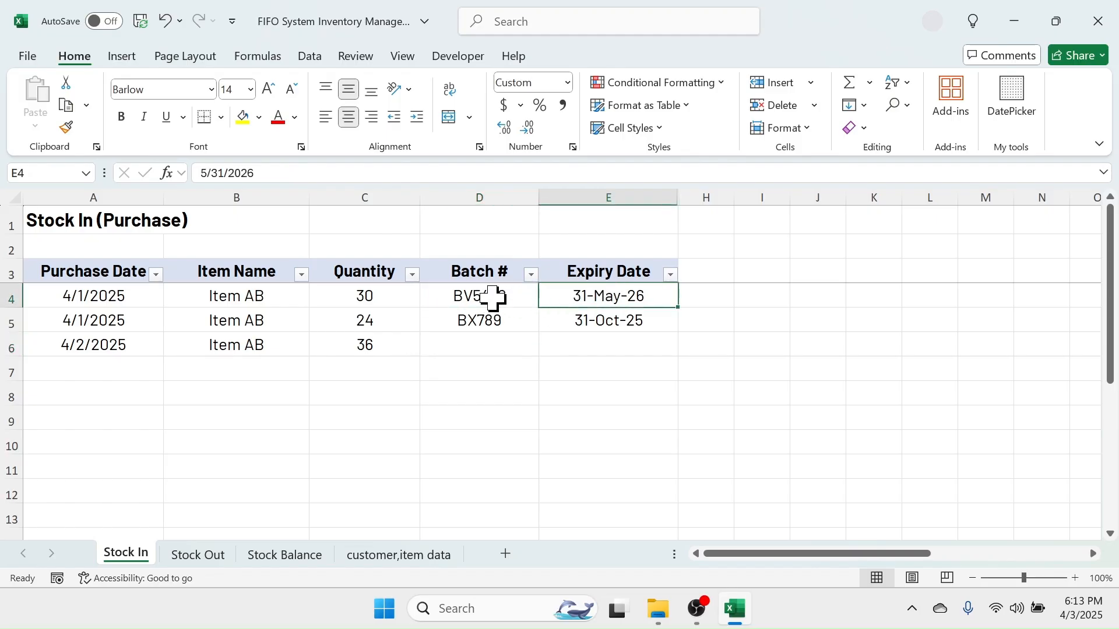
{"action": "left_click", "coordinate": [480, 348]}
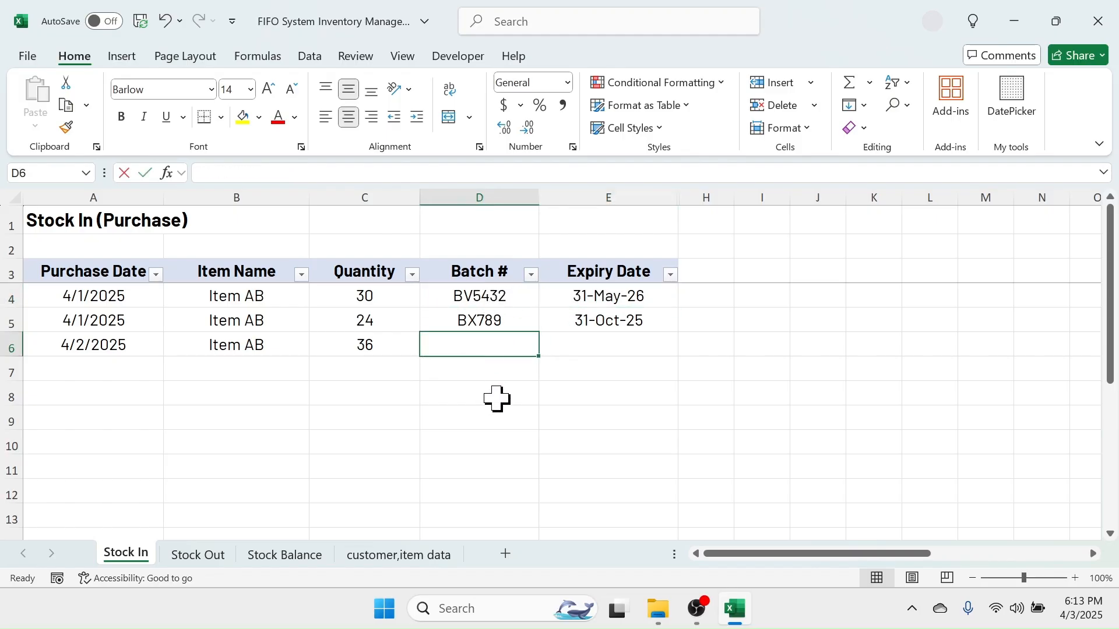
{"action": "type", "text": "BV5432"}
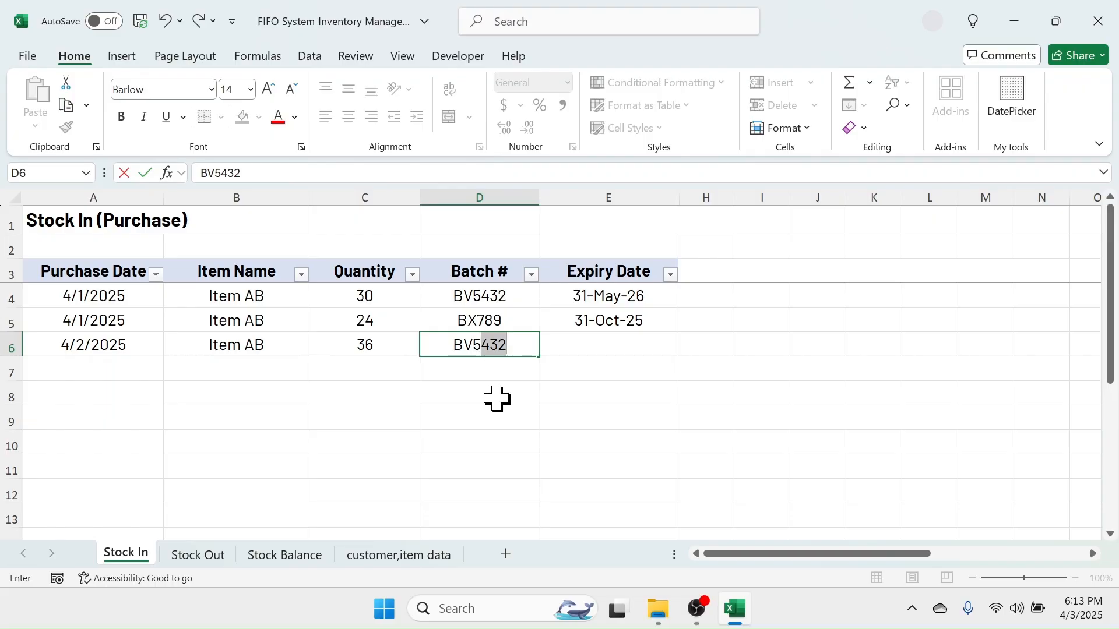
Step: Set the row 6 expiry date to 31-May-26 with the date picker, matching the first record of the same batch
{"action": "left_click", "coordinate": [614, 350]}
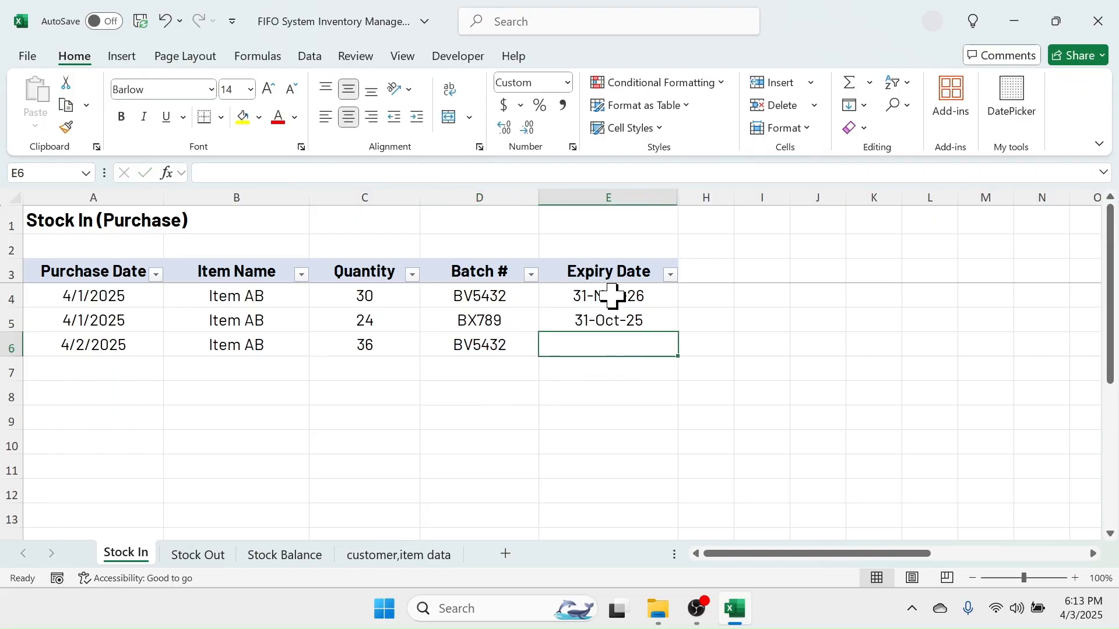
{"action": "left_click", "coordinate": [1021, 97]}
{"action": "left_click", "coordinate": [690, 185]}
{"action": "left_click", "coordinate": [671, 221]}
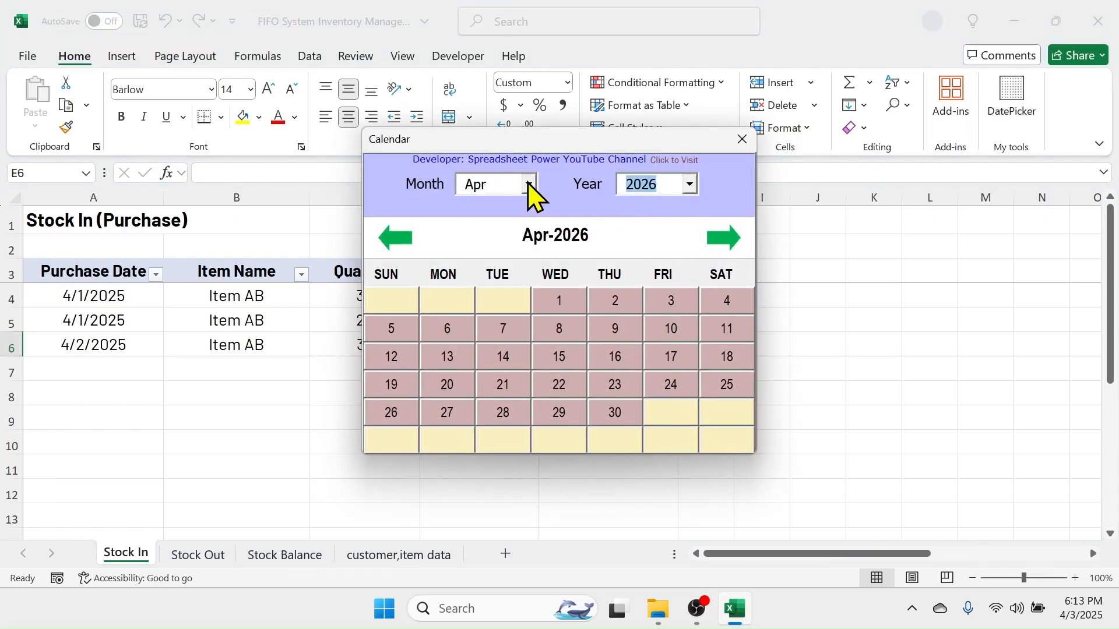
{"action": "left_click", "coordinate": [528, 185]}
{"action": "left_click", "coordinate": [479, 272]}
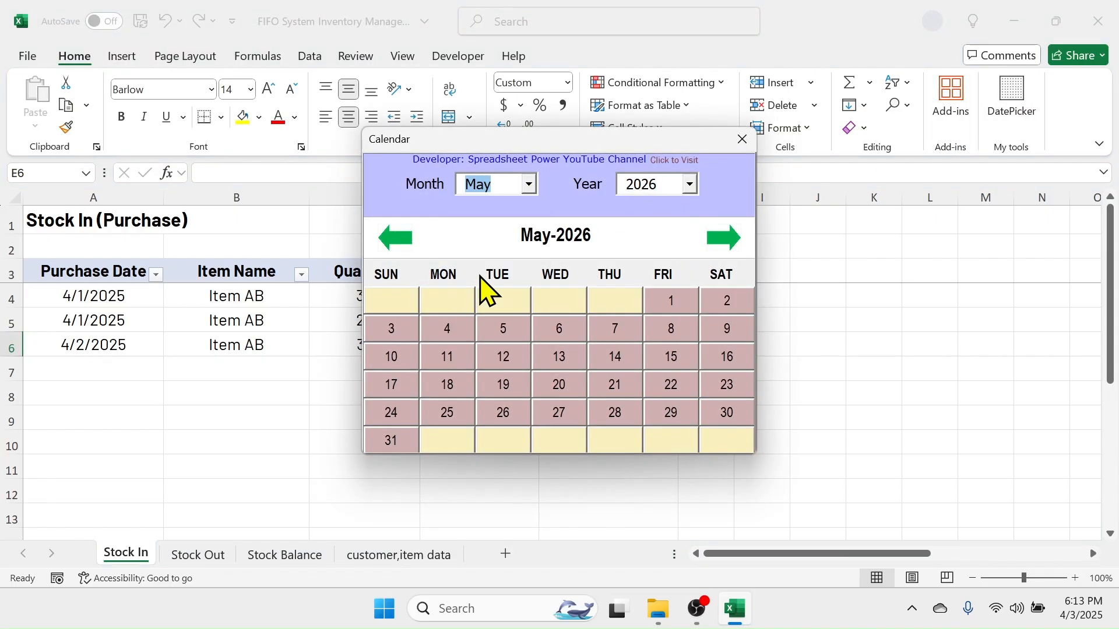
{"action": "left_click", "coordinate": [395, 440]}
{"action": "left_click", "coordinate": [739, 145]}
Step: Compare the two BV5432 purchase quantities in Stock In with that batch's row in the Stock Balance sheet
{"action": "left_click_drag", "start_coordinate": [102, 344], "coordinate": [600, 344]}
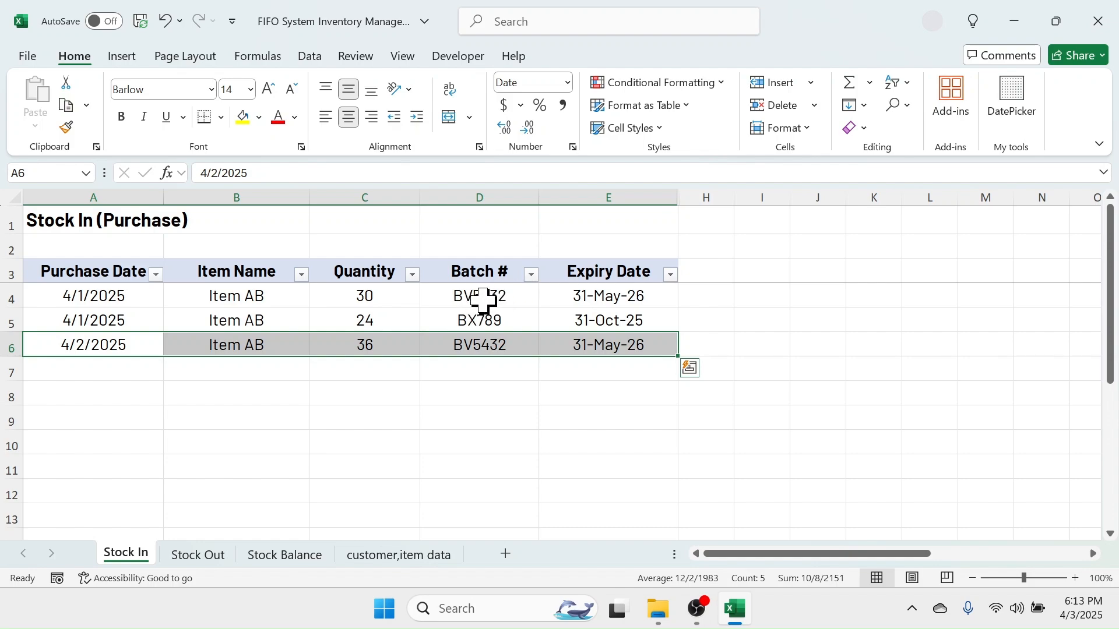
{"action": "left_click", "coordinate": [343, 349]}
{"action": "left_click", "coordinate": [368, 298], "text": "ctrl"}
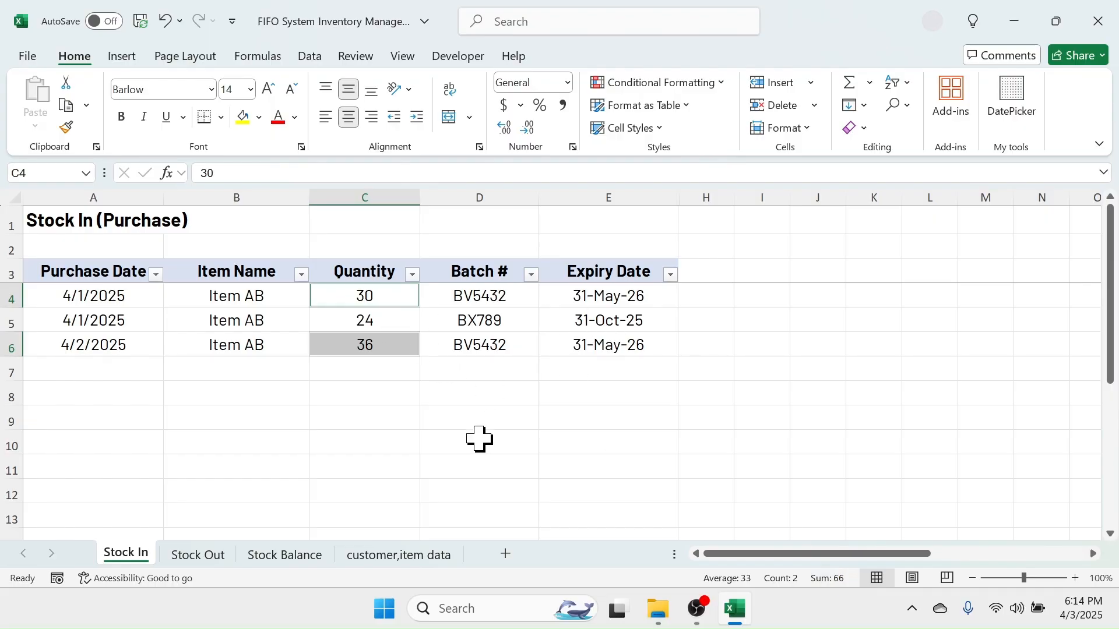
{"action": "left_click", "coordinate": [296, 563]}
{"action": "left_click", "coordinate": [204, 296]}
{"action": "left_click", "coordinate": [120, 300]}
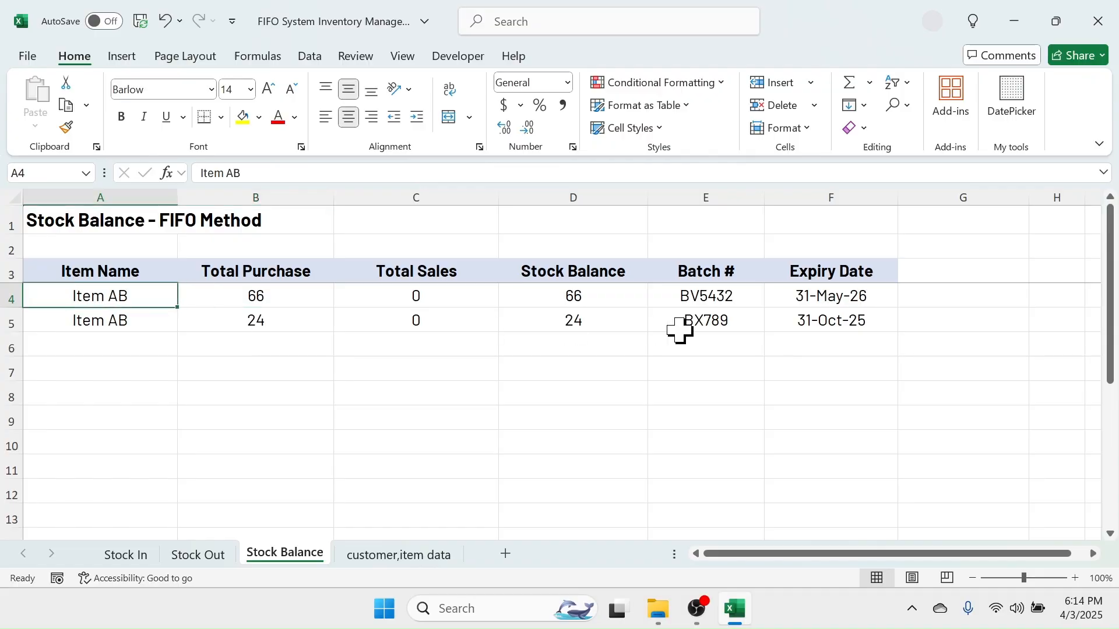
{"action": "left_click", "coordinate": [713, 297]}
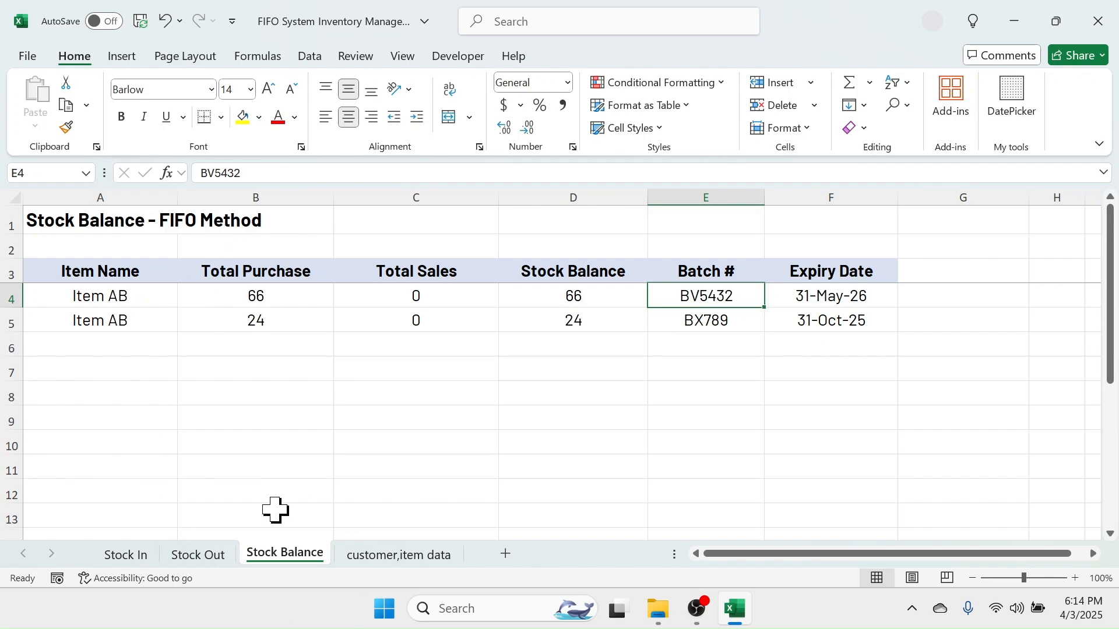
Step: Start the first Stock Out record in row 4 with sales date 4-Apr-25, using the date picker, and customer name Customer D
{"action": "left_click", "coordinate": [198, 555]}
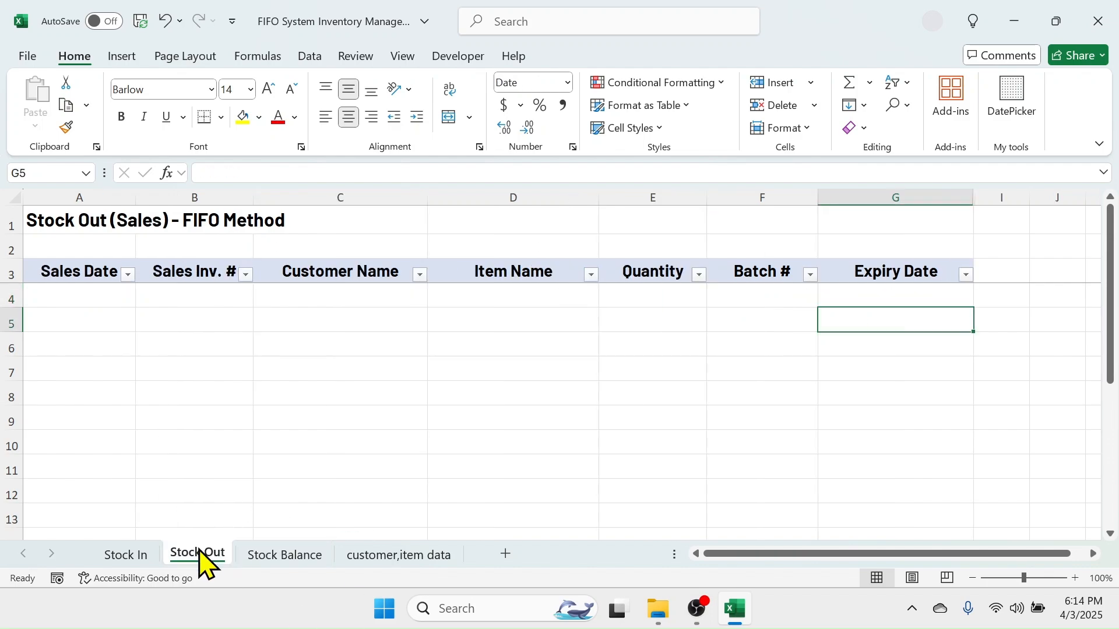
{"action": "left_click", "coordinate": [92, 297]}
{"action": "left_click", "coordinate": [1011, 108]}
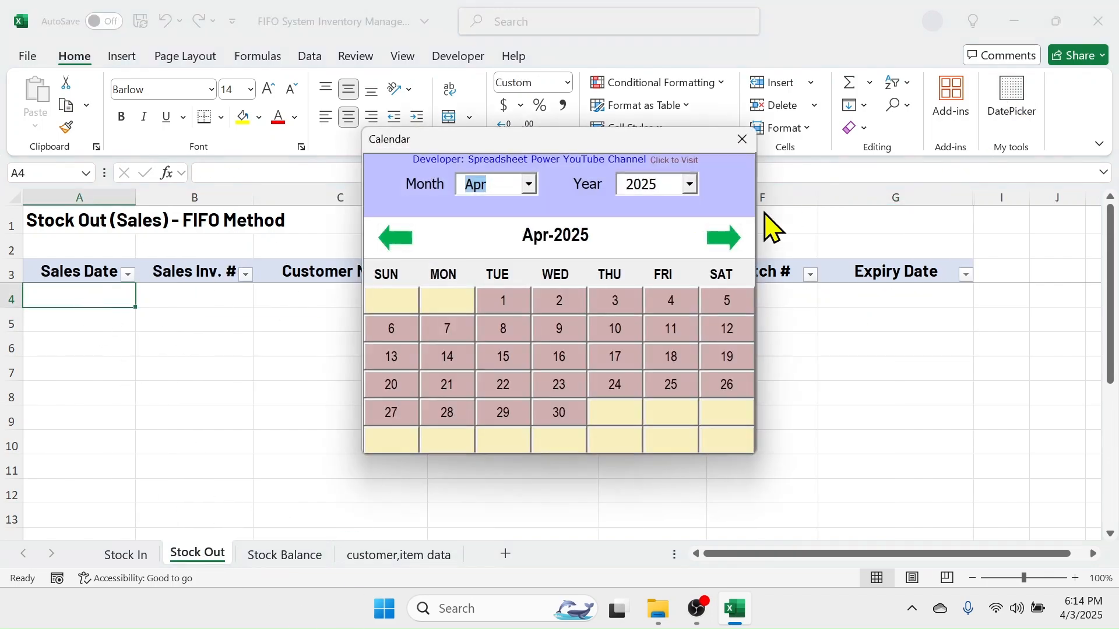
{"action": "left_click", "coordinate": [653, 302]}
{"action": "left_click", "coordinate": [742, 140]}
{"action": "left_click", "coordinate": [190, 301]}
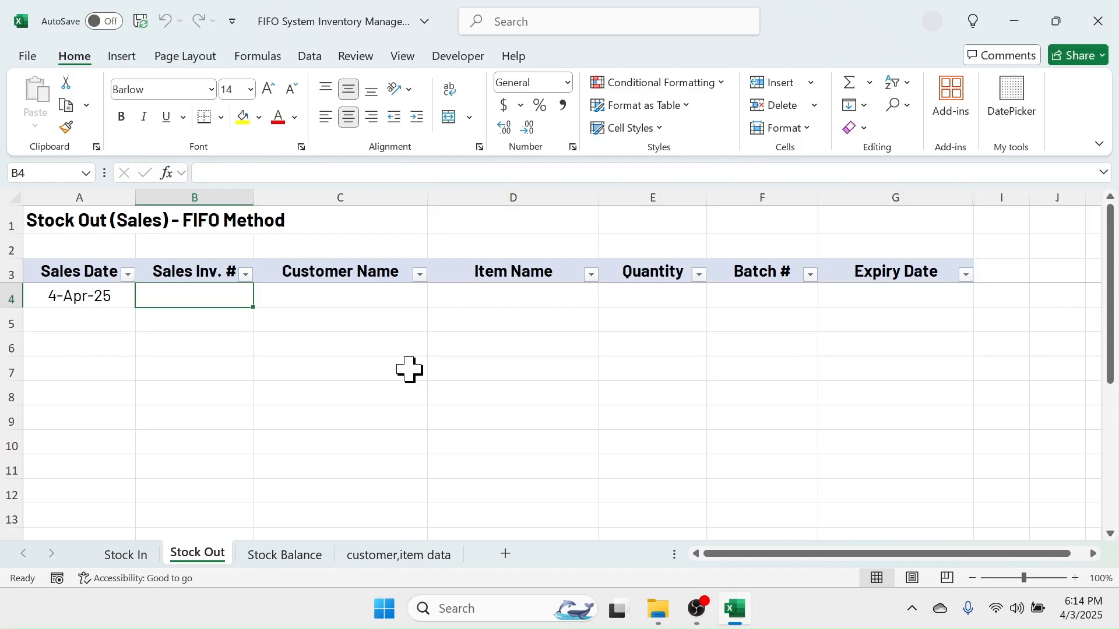
{"action": "left_click", "coordinate": [378, 299]}
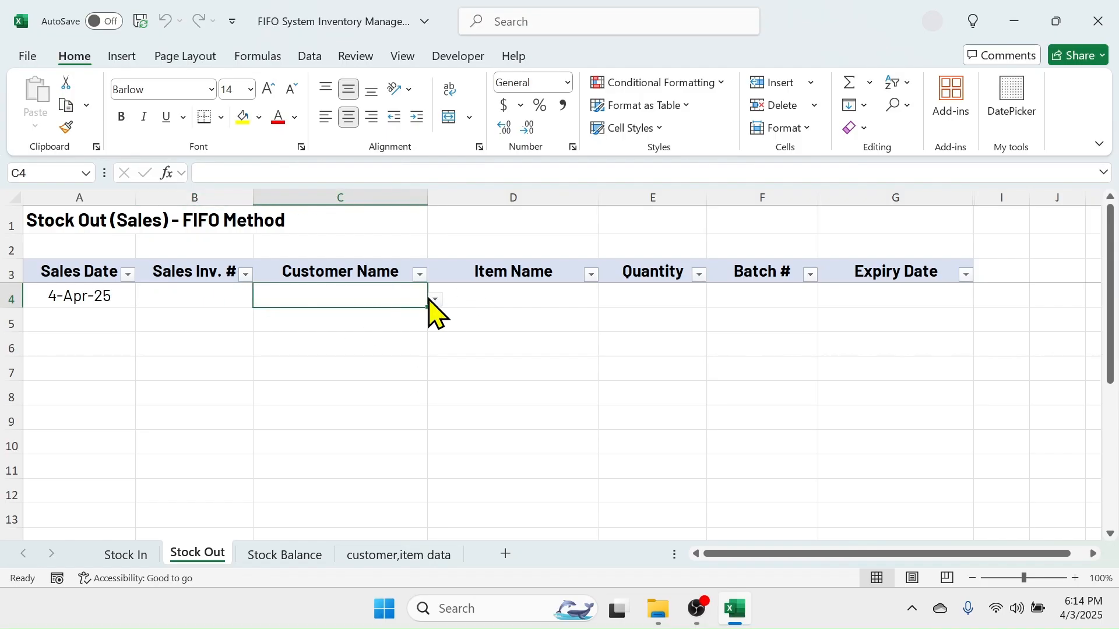
{"action": "left_click", "coordinate": [435, 299]}
{"action": "left_click", "coordinate": [285, 346]}
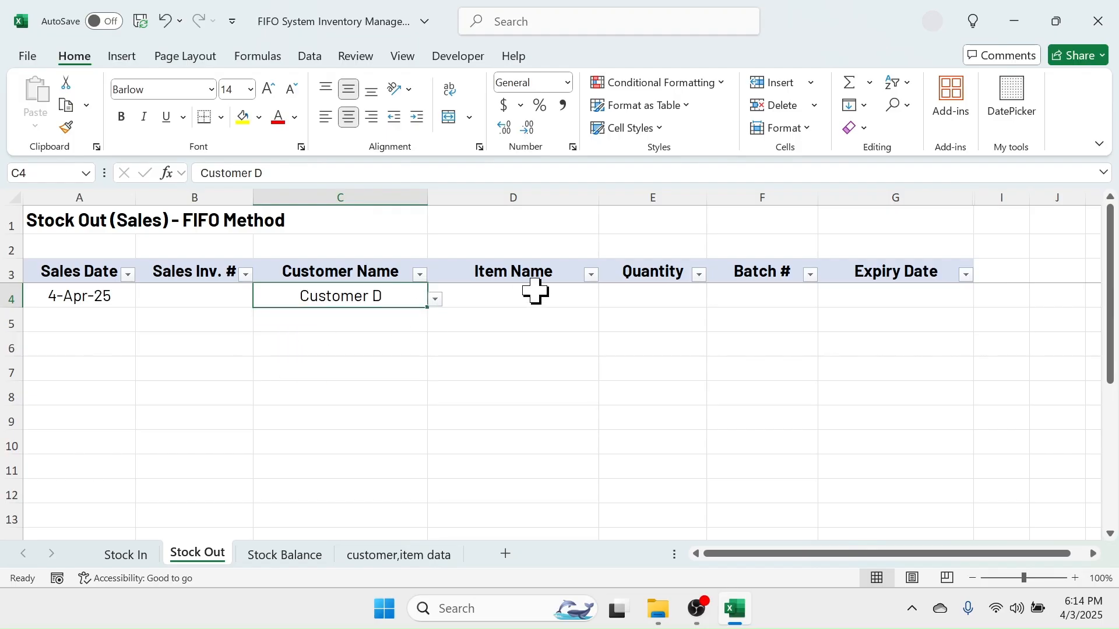
Step: Choose Item AB and enter quantity 12 for the Stock Out record in row 4
{"action": "left_click", "coordinate": [536, 294]}
{"action": "left_click", "coordinate": [607, 300]}
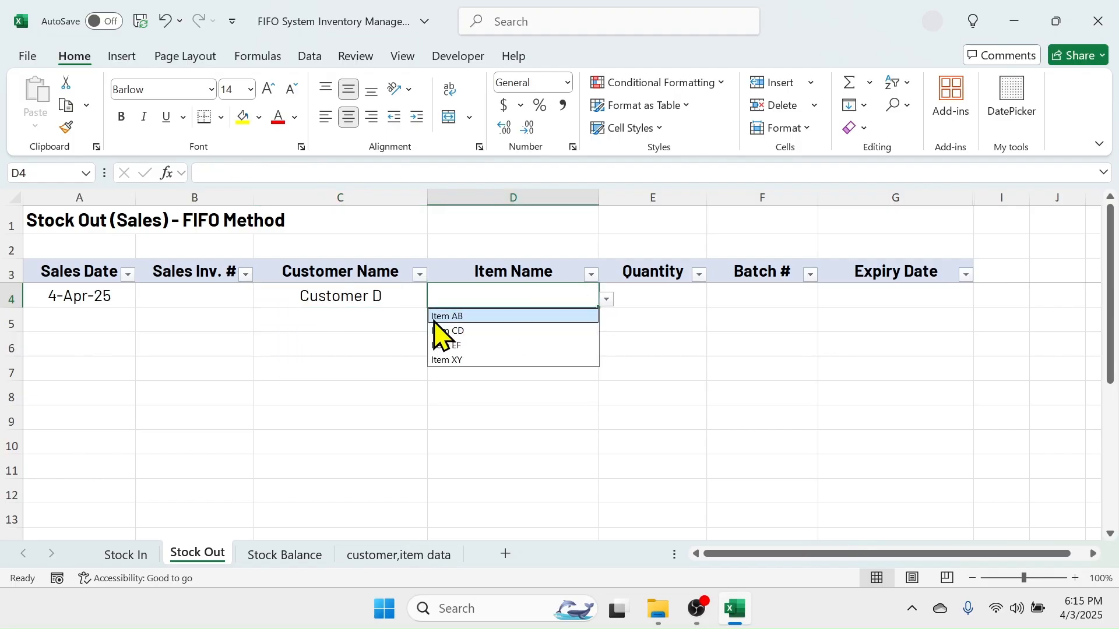
{"action": "left_click", "coordinate": [448, 317]}
{"action": "left_click", "coordinate": [639, 297]}
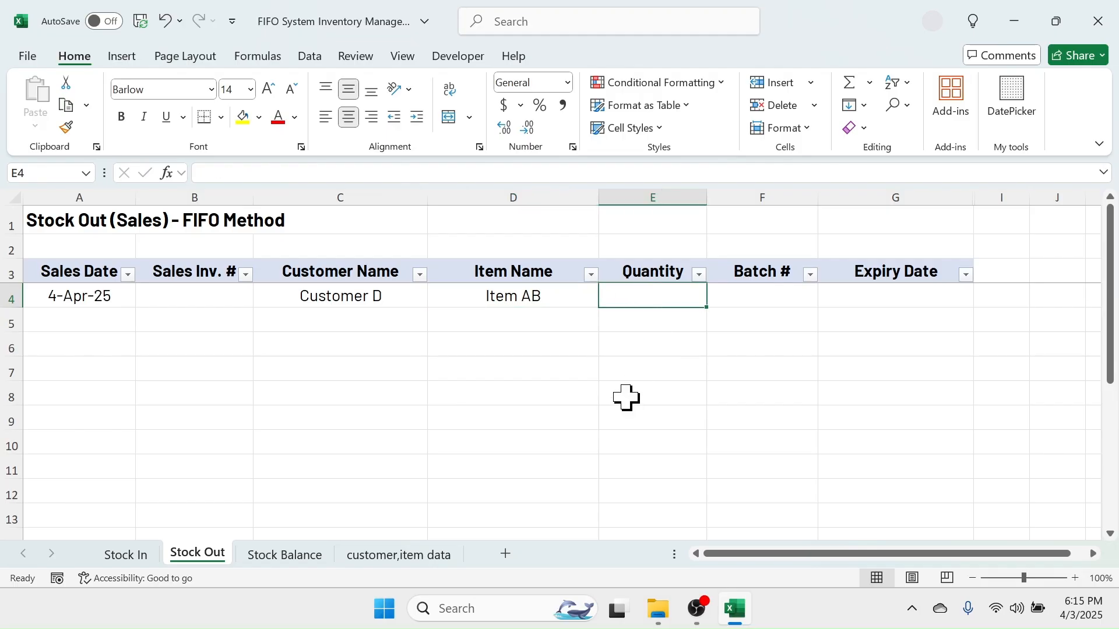
{"action": "type", "text": "12"}
{"action": "key", "text": "Return"}
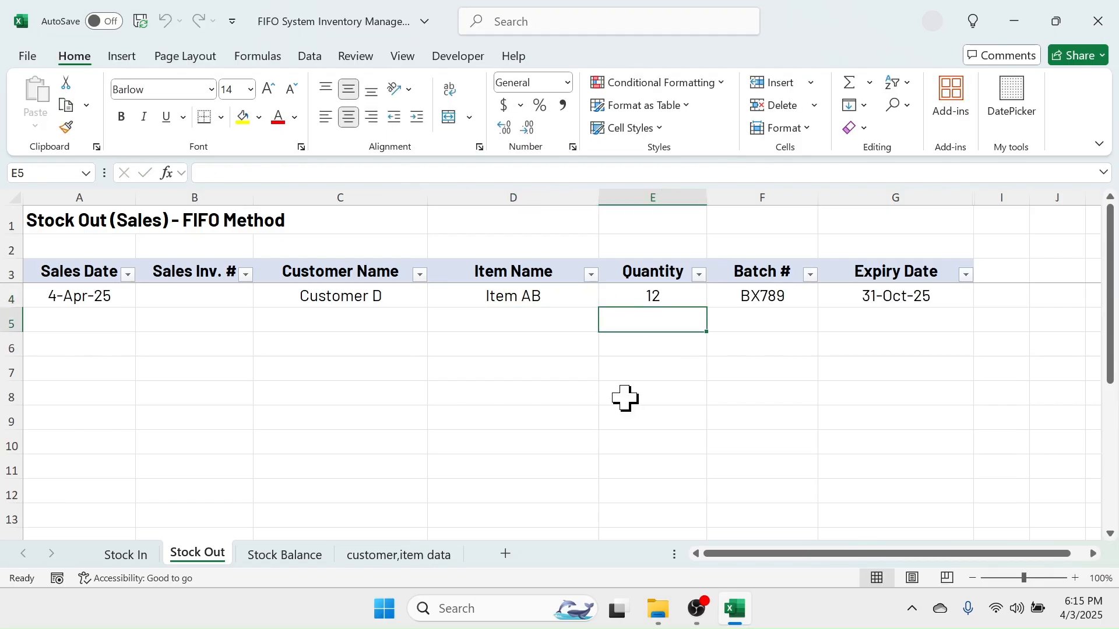
Step: Compare the batch assigned to the first sale in Stock Out with the BX789 row in the Stock Balance sheet
{"action": "left_click", "coordinate": [775, 300]}
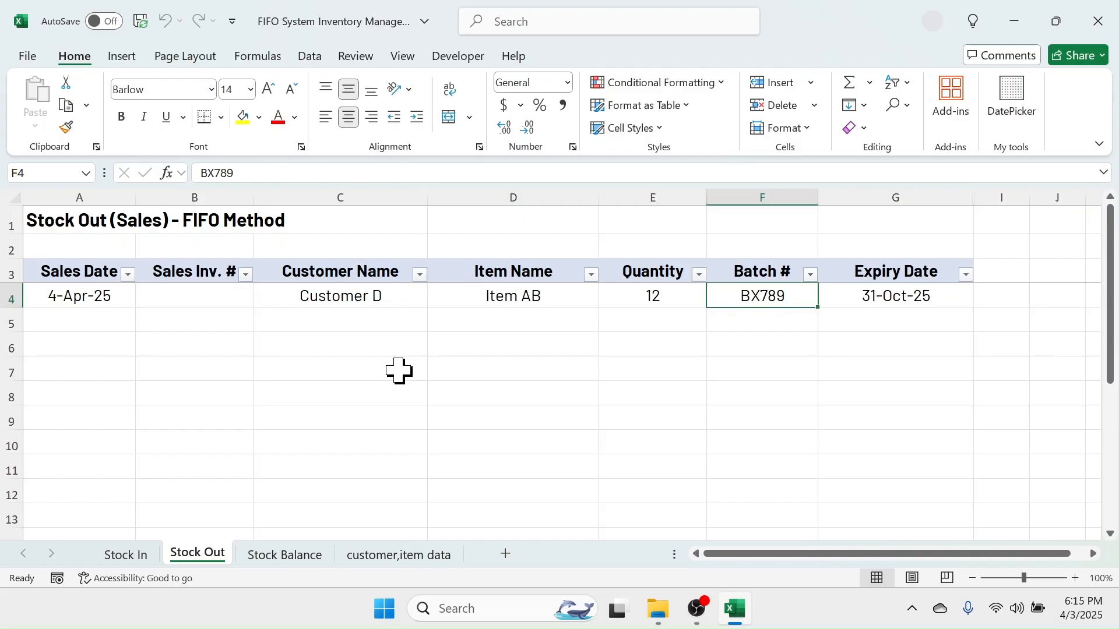
{"action": "left_click", "coordinate": [291, 557]}
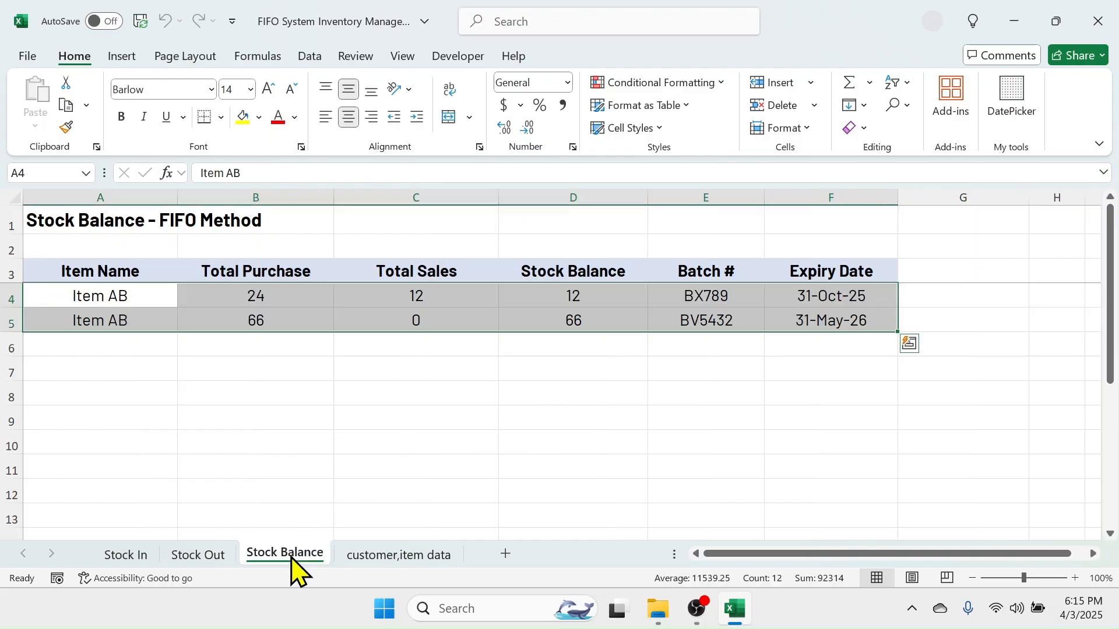
{"action": "left_click", "coordinate": [429, 401]}
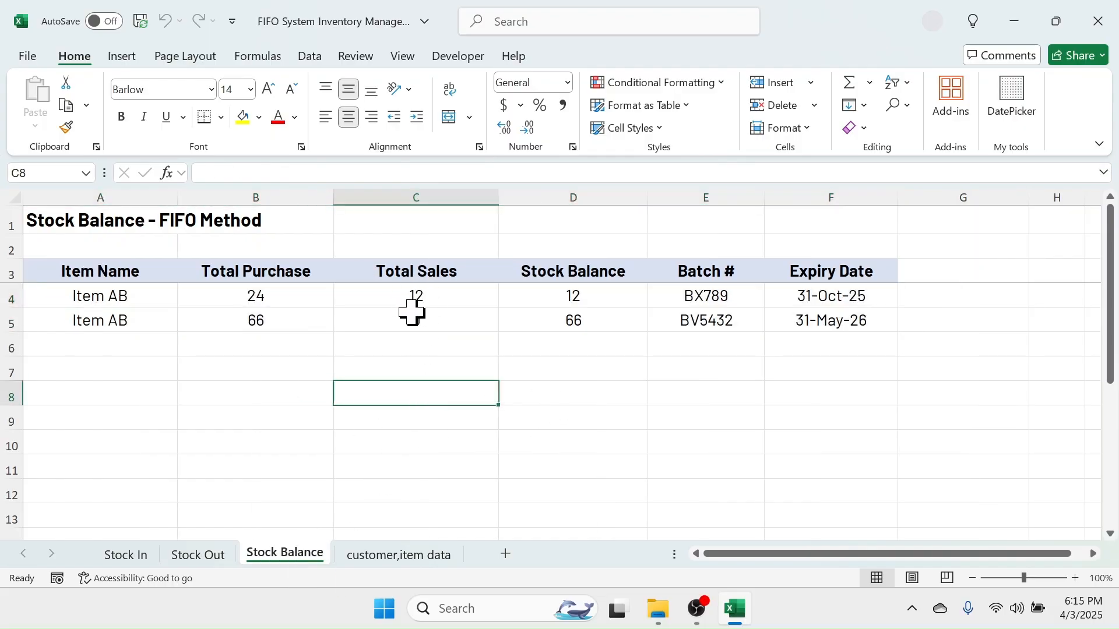
{"action": "left_click", "coordinate": [702, 297]}
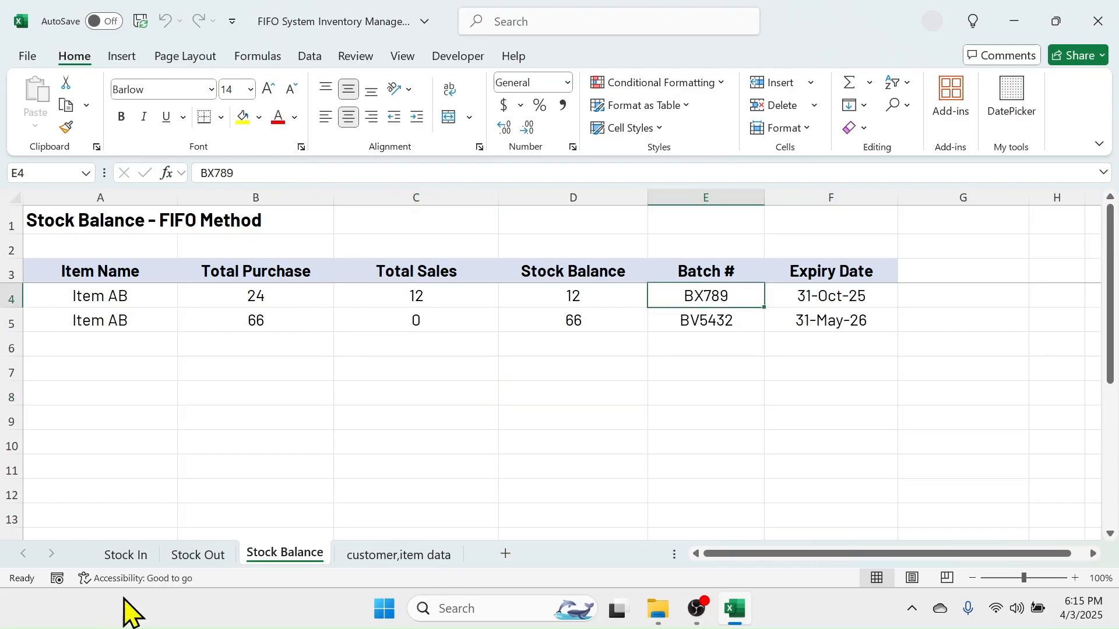
{"action": "left_click", "coordinate": [185, 558]}
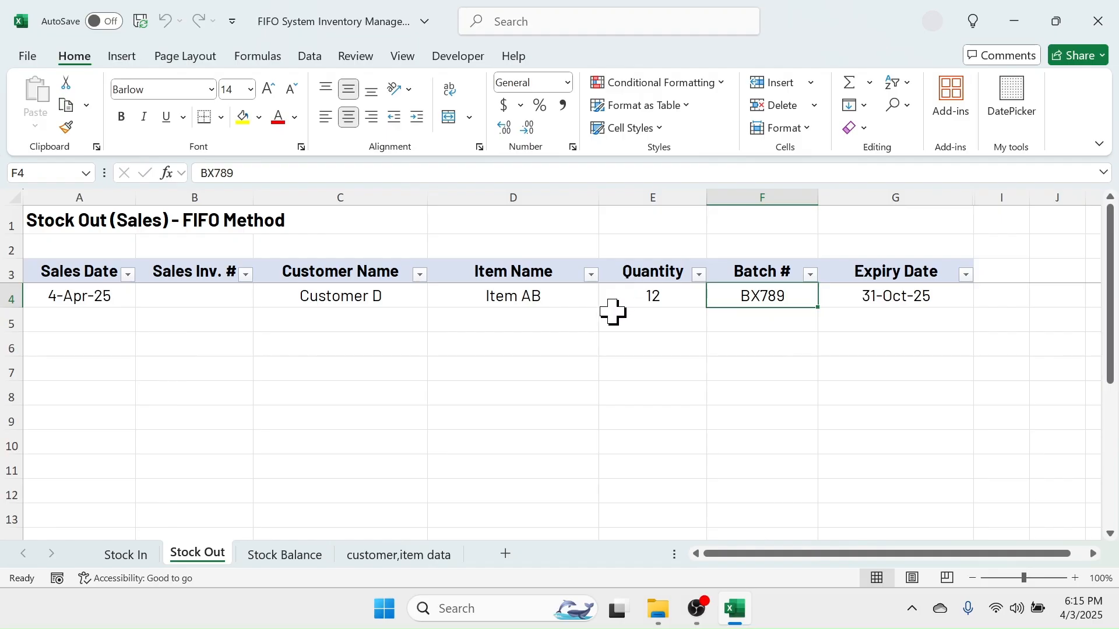
{"action": "left_click", "coordinate": [292, 559]}
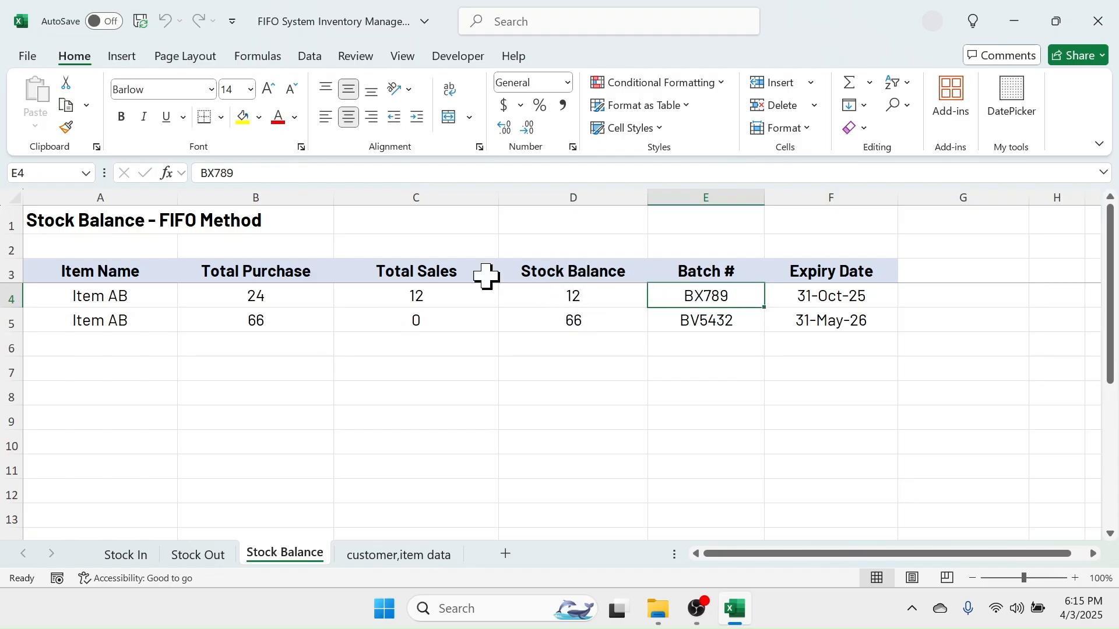
Step: Start a second Stock Out record in row 5 with the sales date copied from the row above, Customer B and Item AB
{"action": "left_click", "coordinate": [207, 558]}
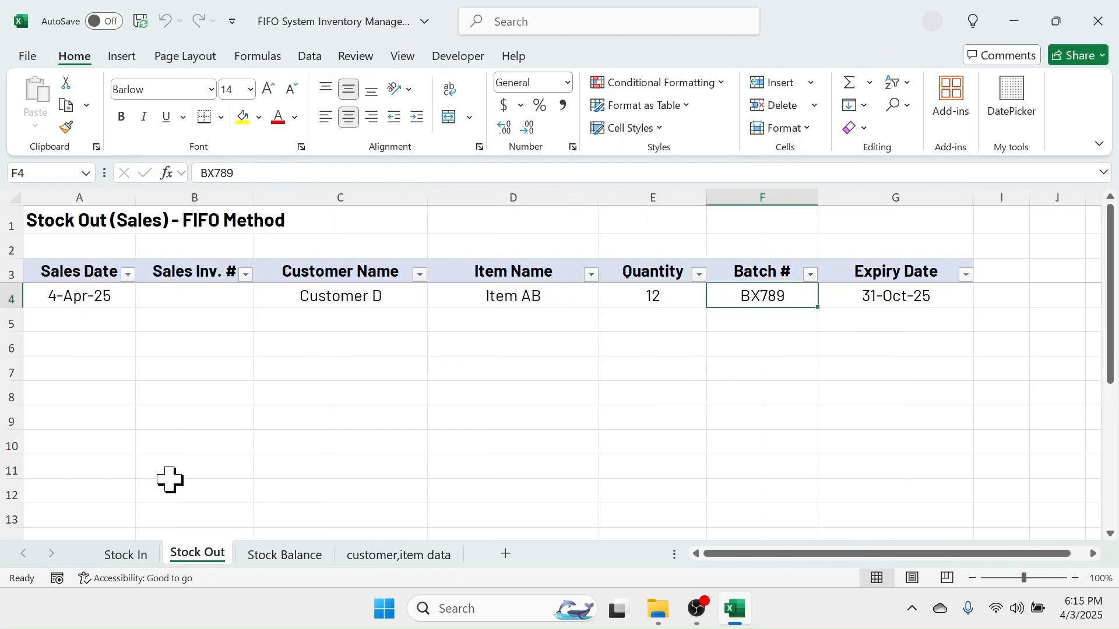
{"action": "left_click", "coordinate": [87, 322]}
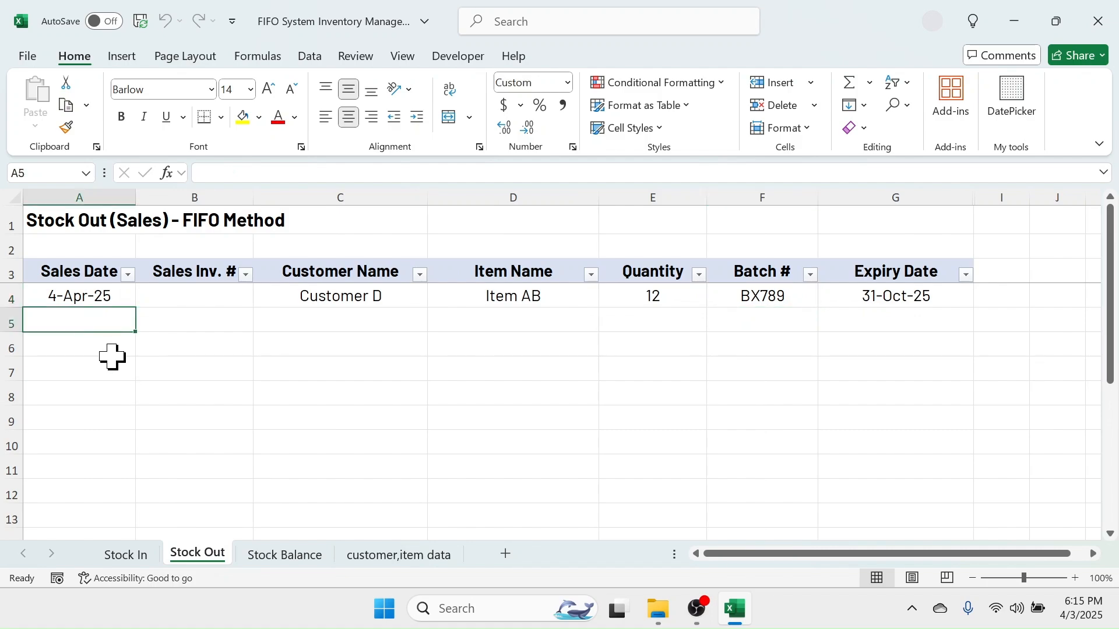
{"action": "left_click", "coordinate": [387, 325]}
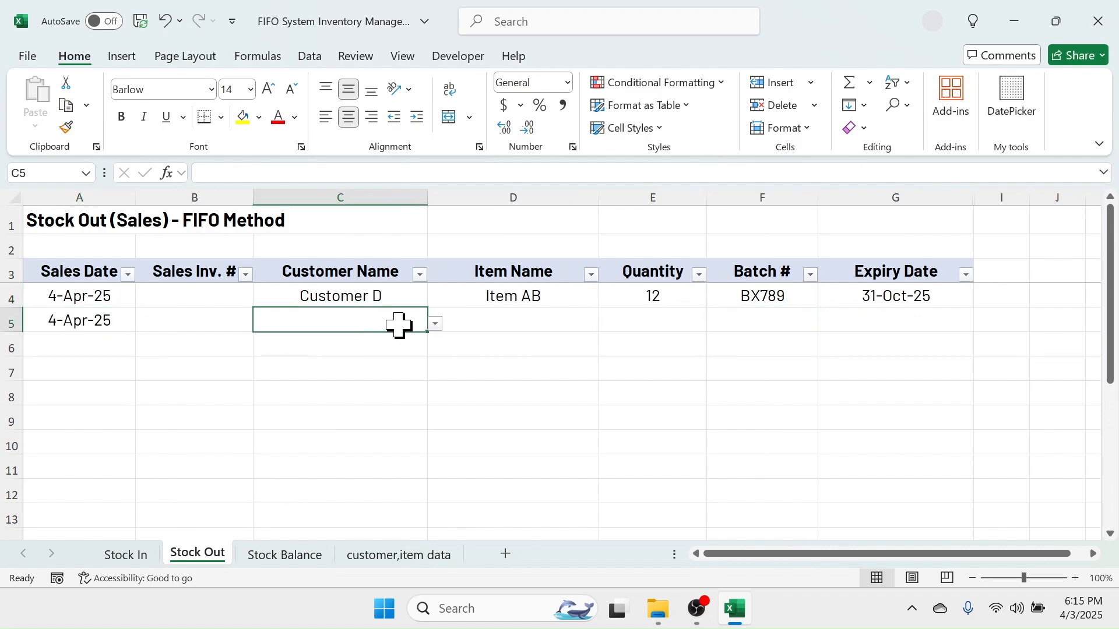
{"action": "left_click", "coordinate": [436, 324]}
{"action": "left_click", "coordinate": [295, 355]}
{"action": "left_click", "coordinate": [529, 319]}
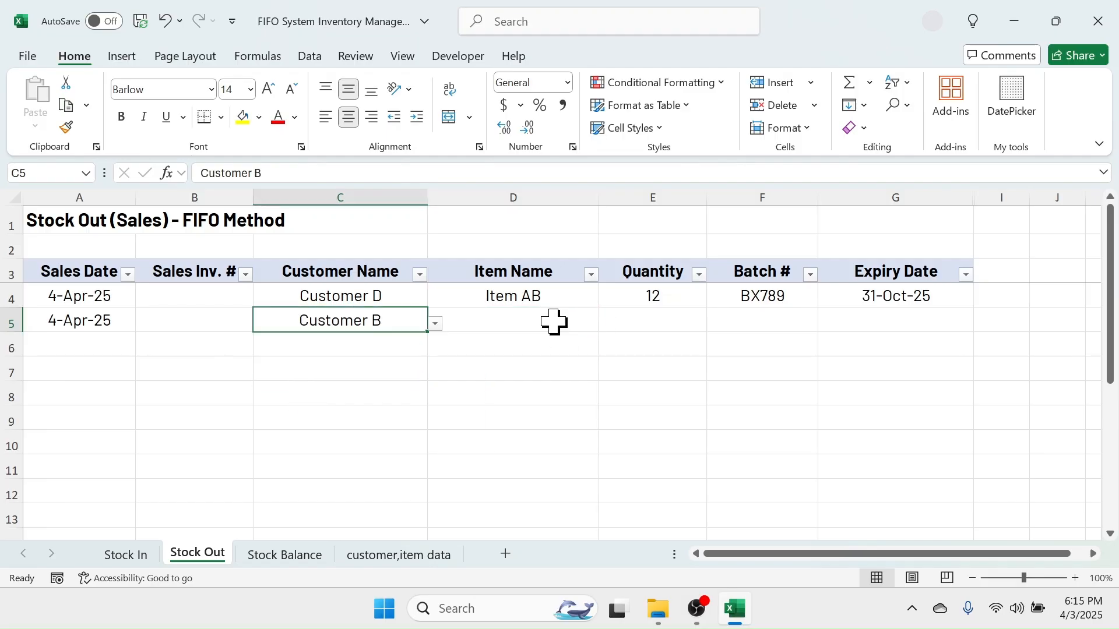
{"action": "left_click", "coordinate": [607, 324]}
{"action": "left_click", "coordinate": [482, 342]}
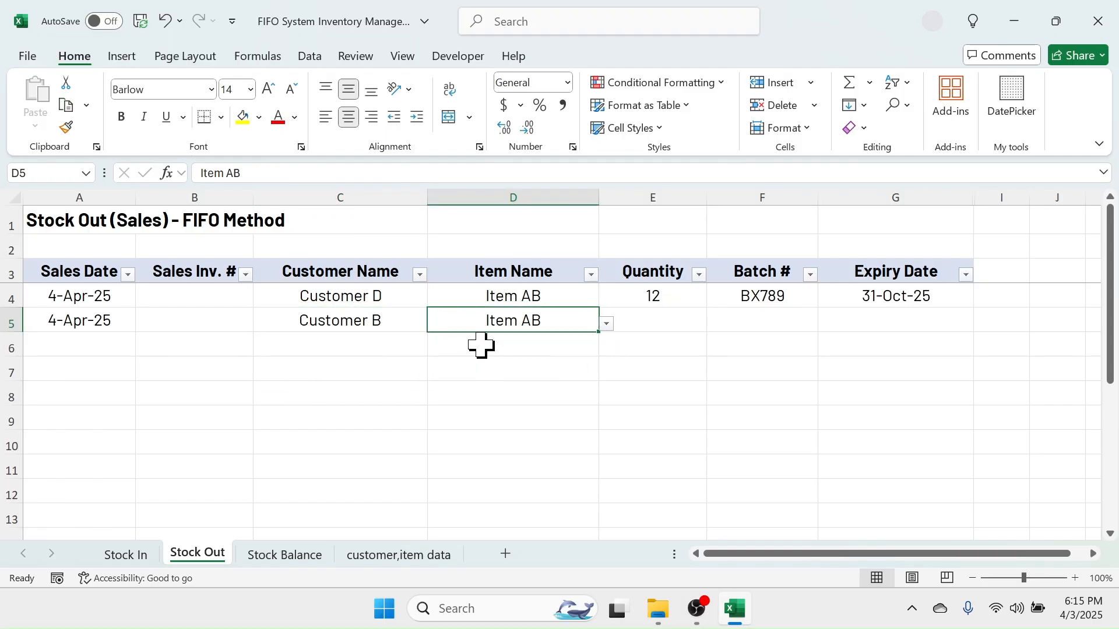
Step: Try to enter quantity 18 for the row 5 sale, read the stock message and dismiss it
{"action": "left_click", "coordinate": [671, 323]}
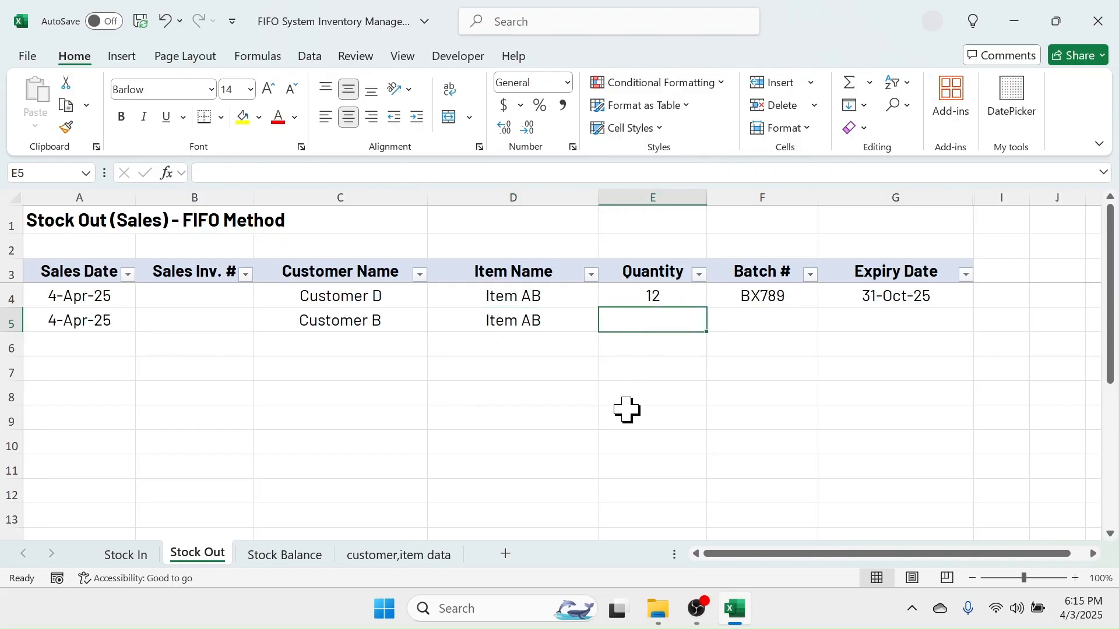
{"action": "type", "text": "18"}
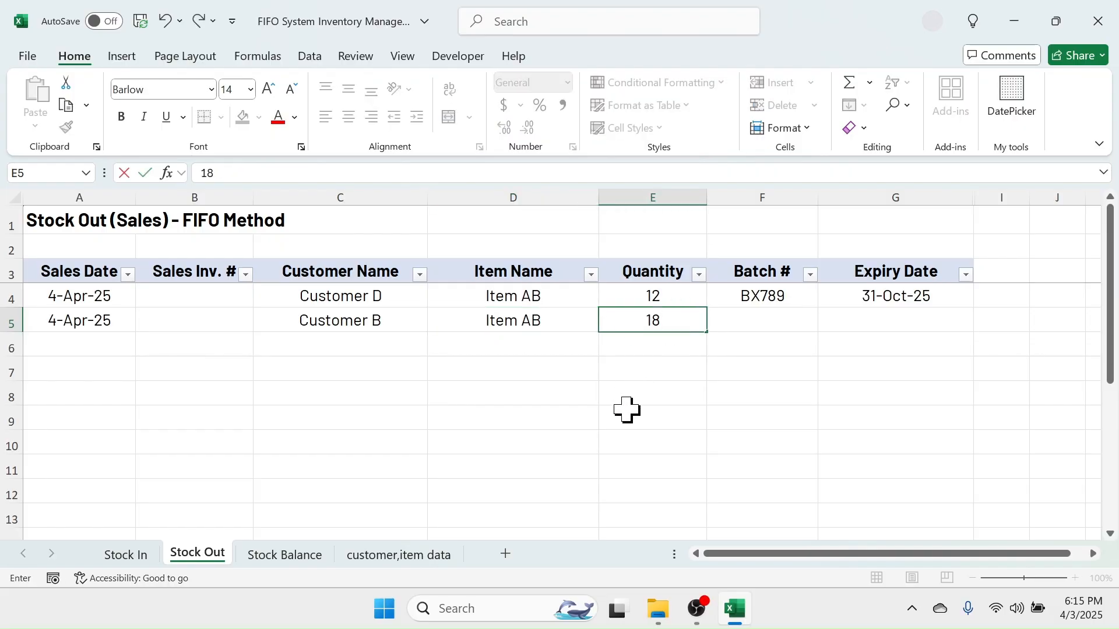
{"action": "key", "text": "Return"}
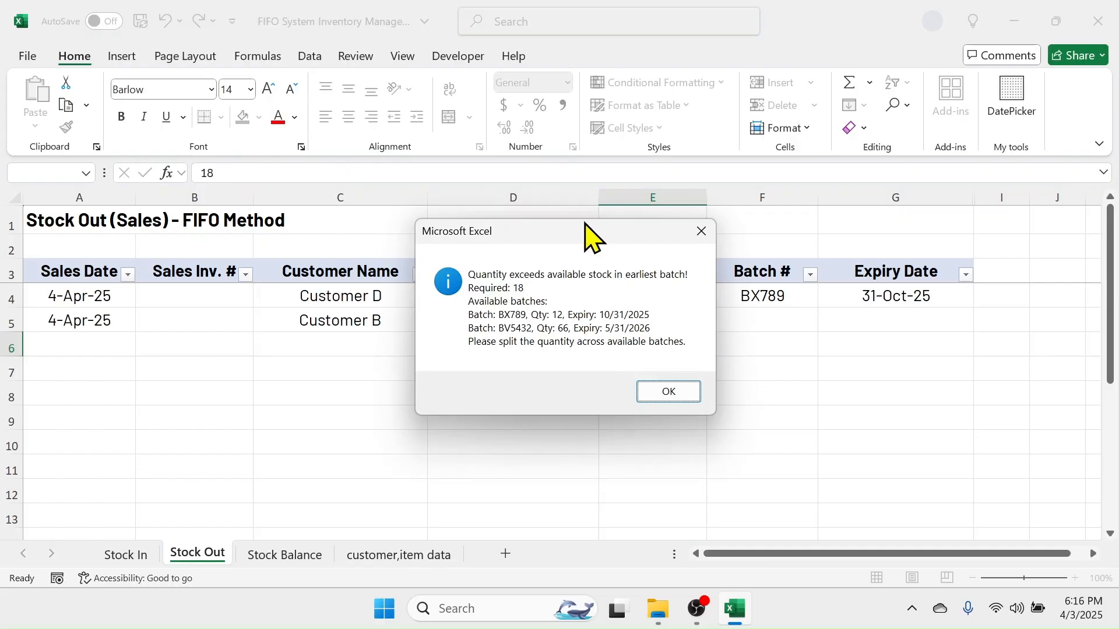
{"action": "left_click_drag", "start_coordinate": [590, 239], "coordinate": [428, 335]}
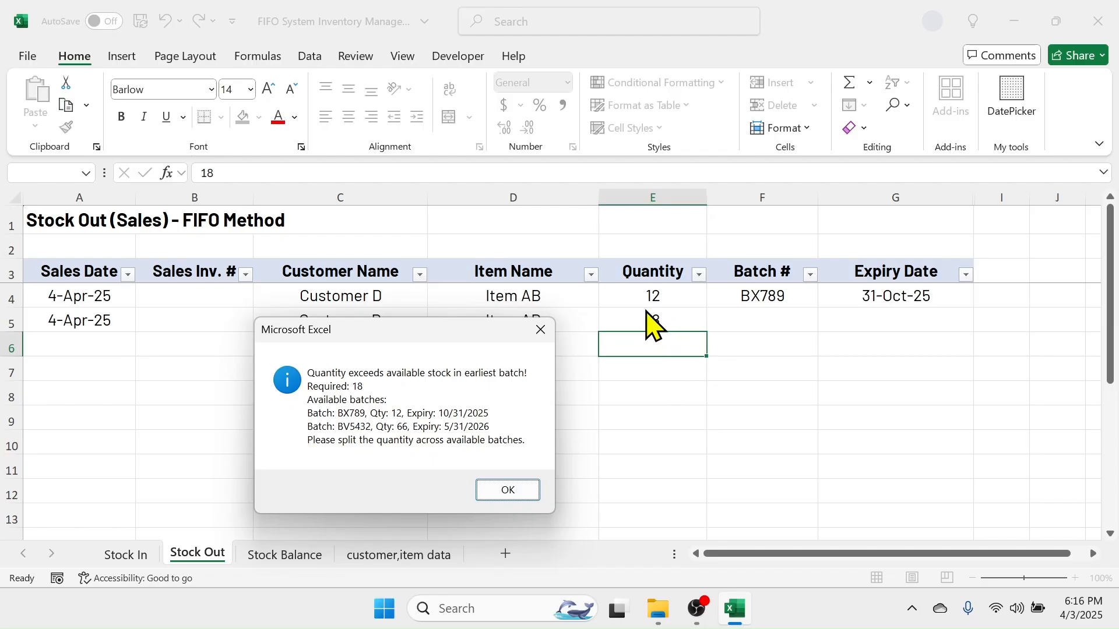
{"action": "left_click", "coordinate": [515, 494]}
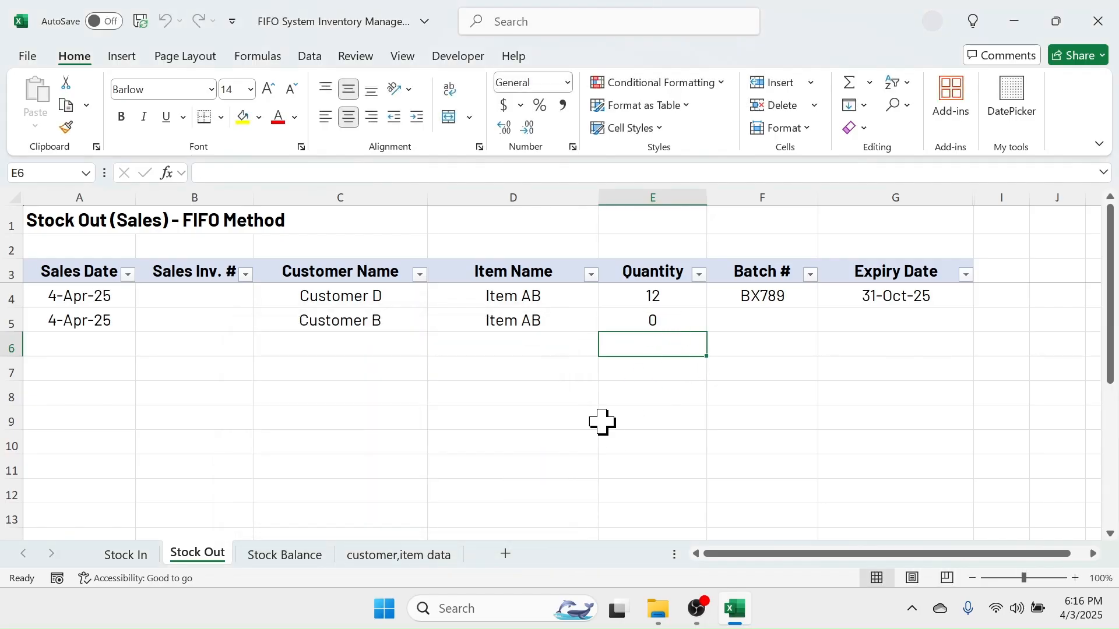
Step: Set the row 5 sale quantity to 12 and check the batch number and expiry date assigned to it
{"action": "left_click", "coordinate": [673, 322]}
{"action": "type", "text": "12"}
{"action": "key", "text": "Return"}
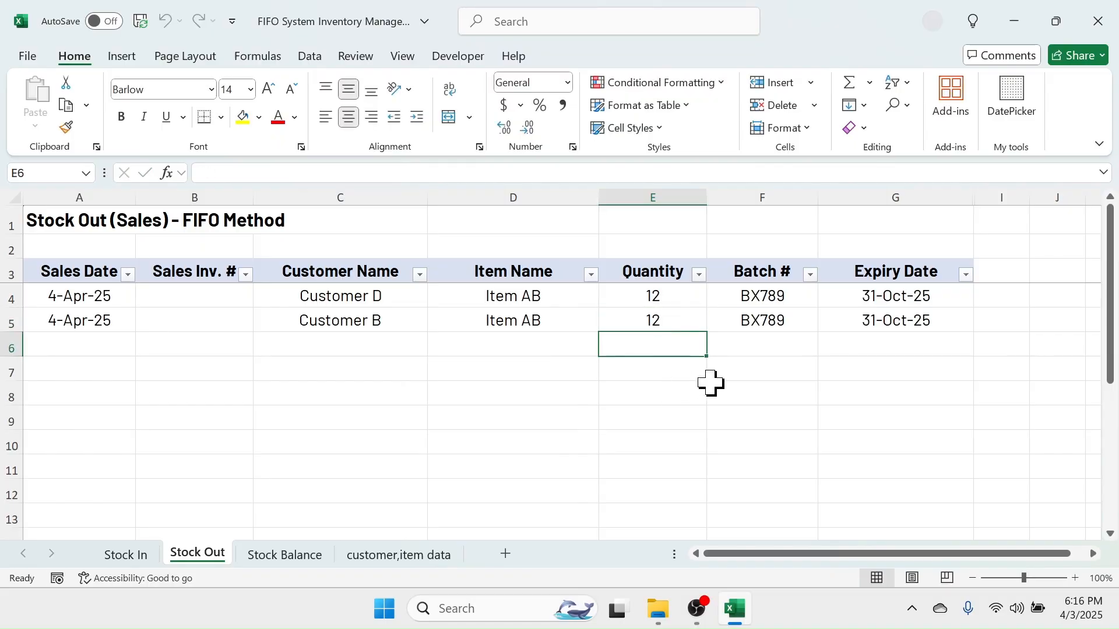
{"action": "left_click", "coordinate": [798, 326]}
{"action": "left_click", "coordinate": [909, 321]}
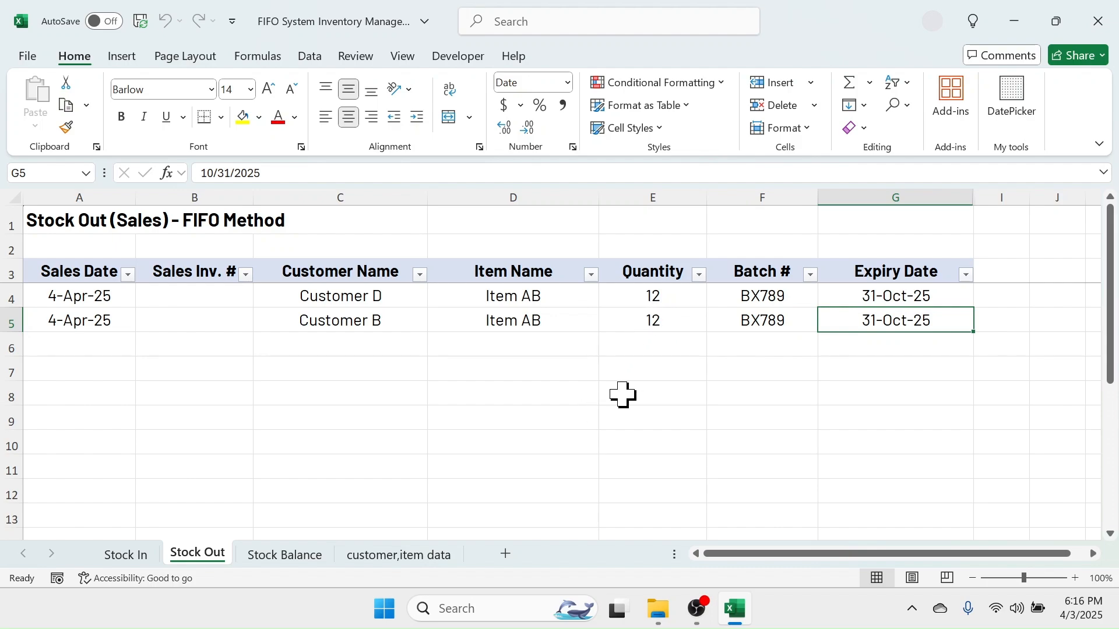
Step: Start a third Stock Out record in row 6 with the sales date copied from the row above, Customer B and Item AB
{"action": "left_click", "coordinate": [71, 347]}
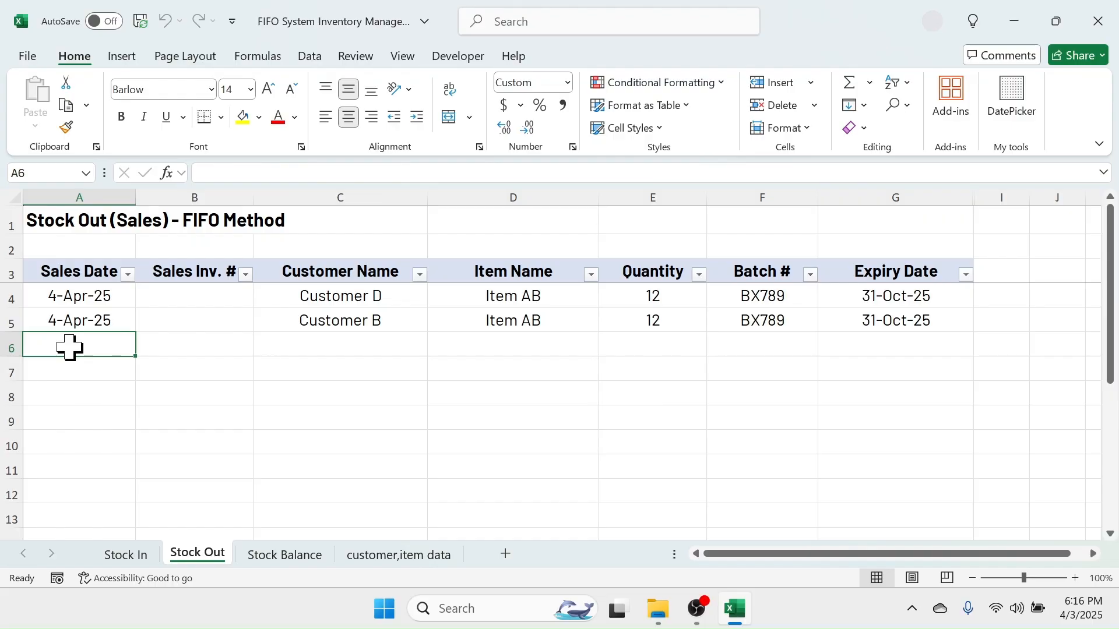
{"action": "key", "text": "ctrl+d"}
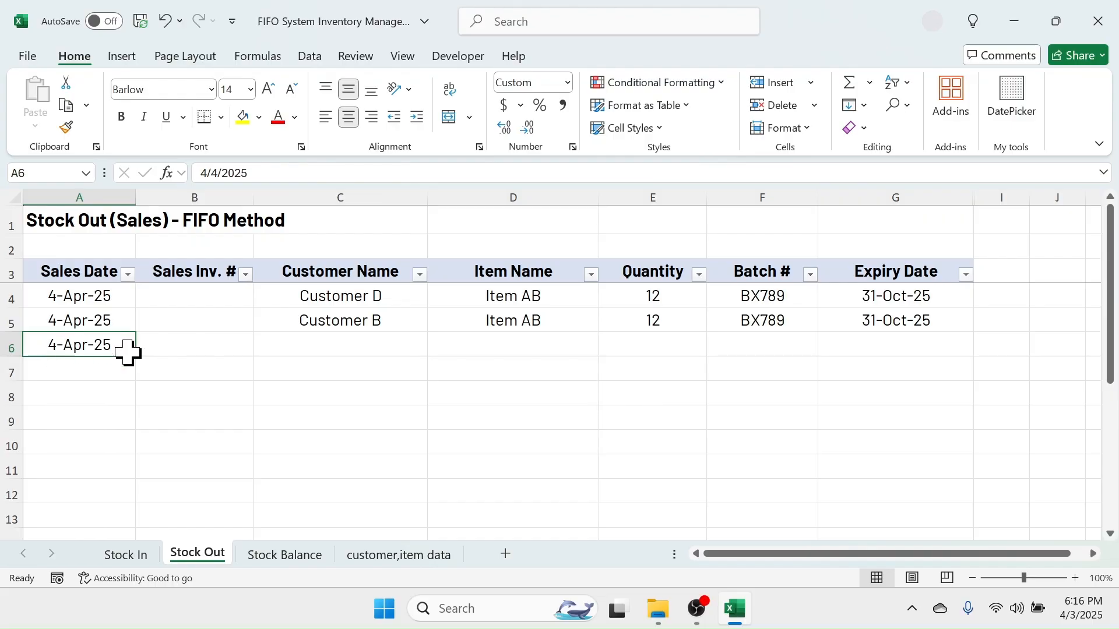
{"action": "left_click", "coordinate": [375, 348]}
{"action": "left_click", "coordinate": [435, 349]}
{"action": "left_click", "coordinate": [321, 380]}
{"action": "left_click", "coordinate": [515, 348]}
{"action": "left_click", "coordinate": [606, 349]}
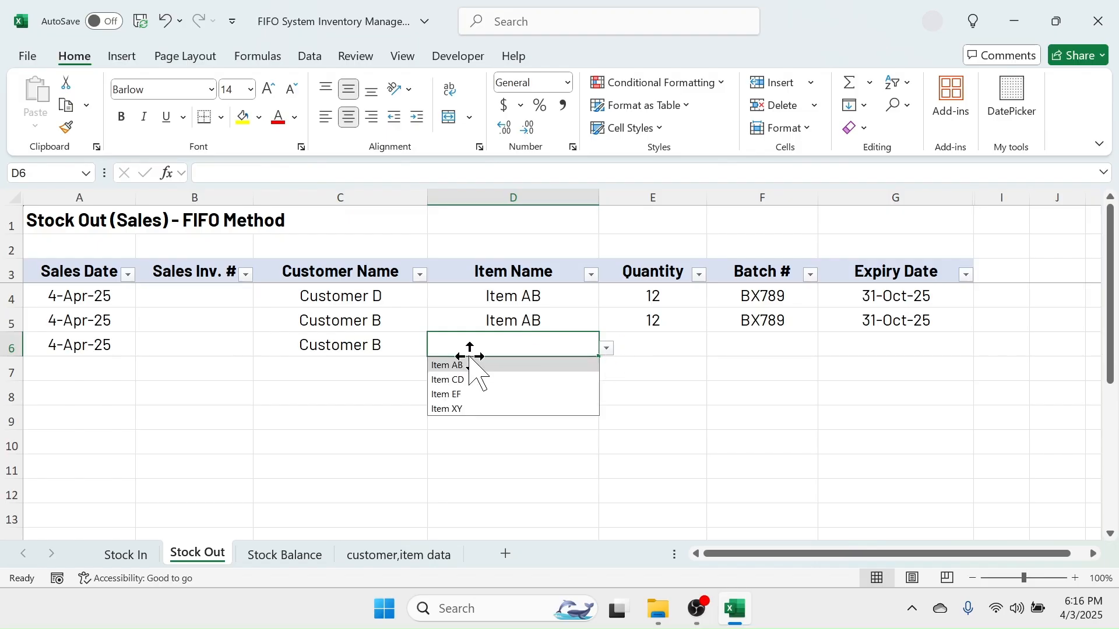
{"action": "left_click", "coordinate": [457, 364]}
Step: Enter quantity 6 for the row 6 sale and check the batches assigned to both Customer B rows
{"action": "left_click", "coordinate": [645, 350]}
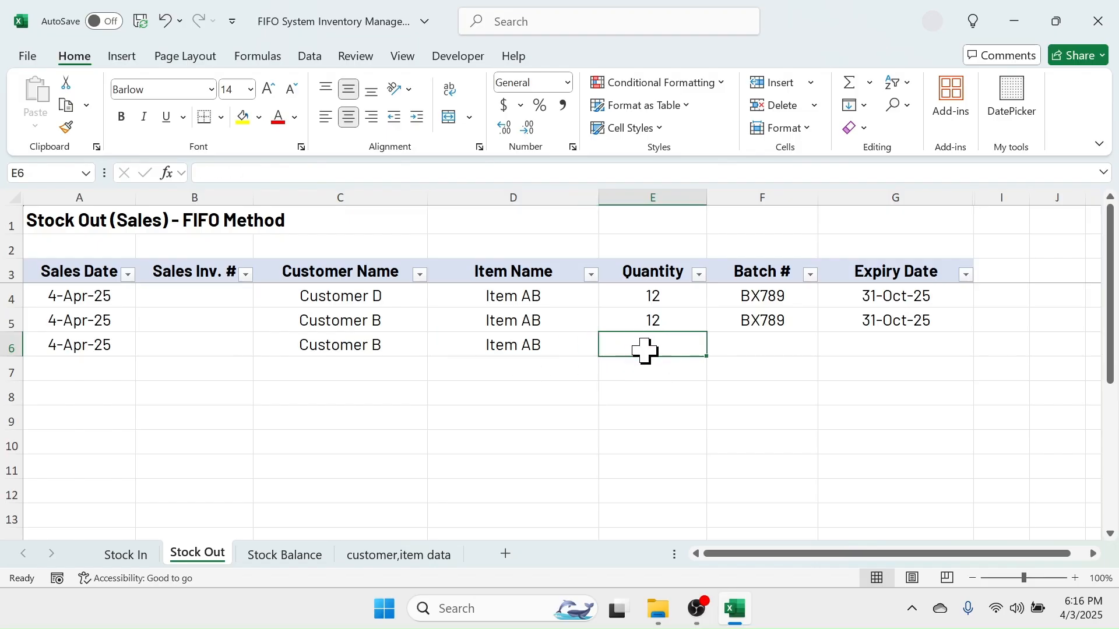
{"action": "type", "text": "6"}
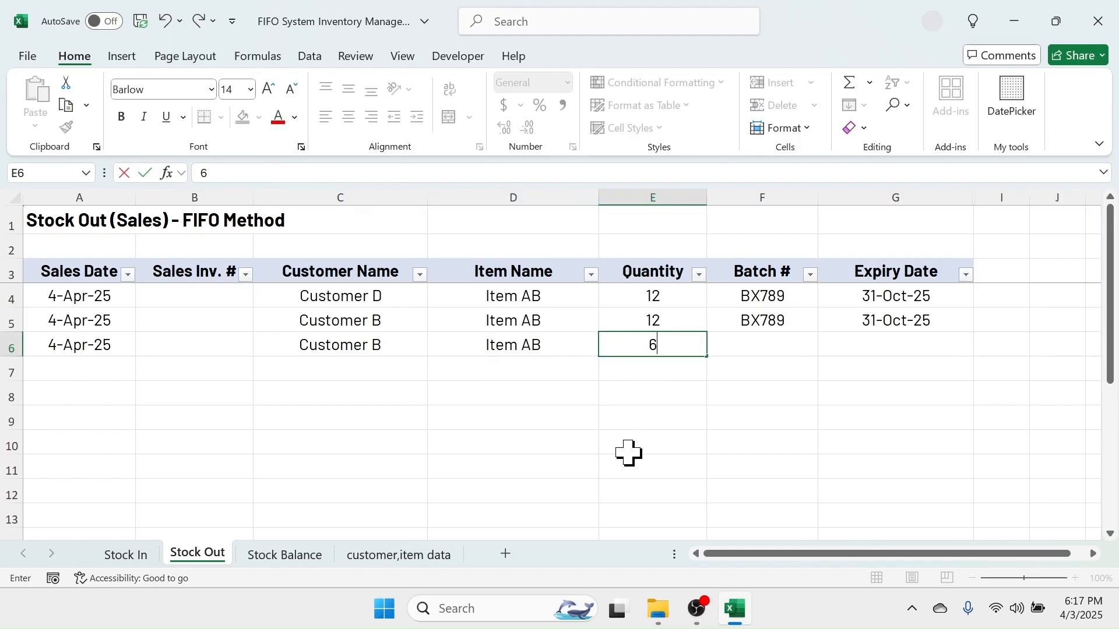
{"action": "key", "text": "Return"}
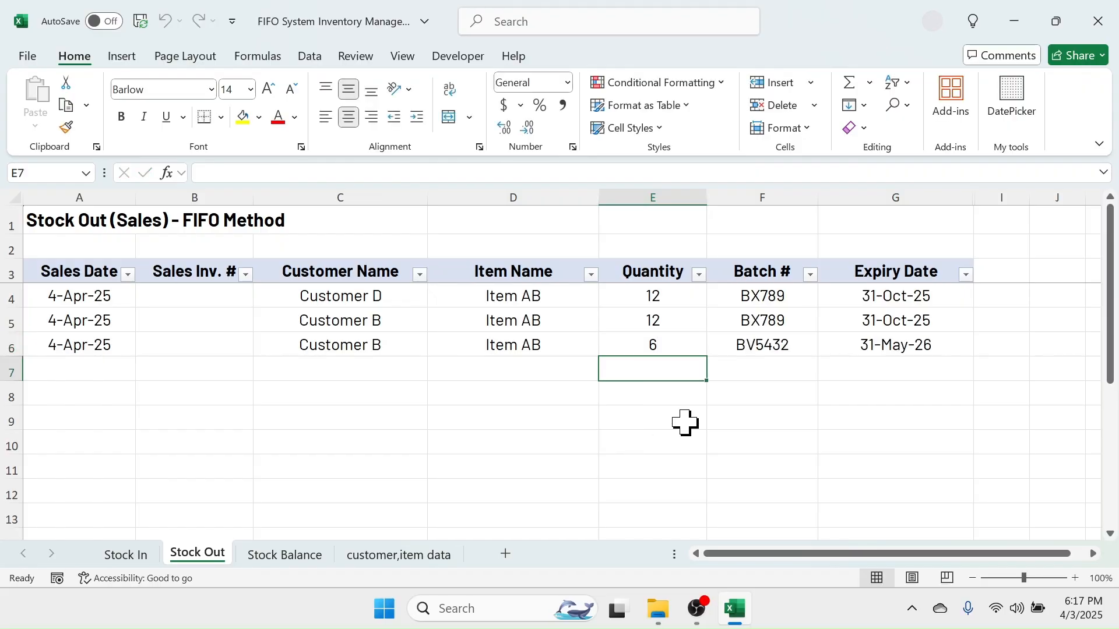
{"action": "left_click", "coordinate": [774, 343]}
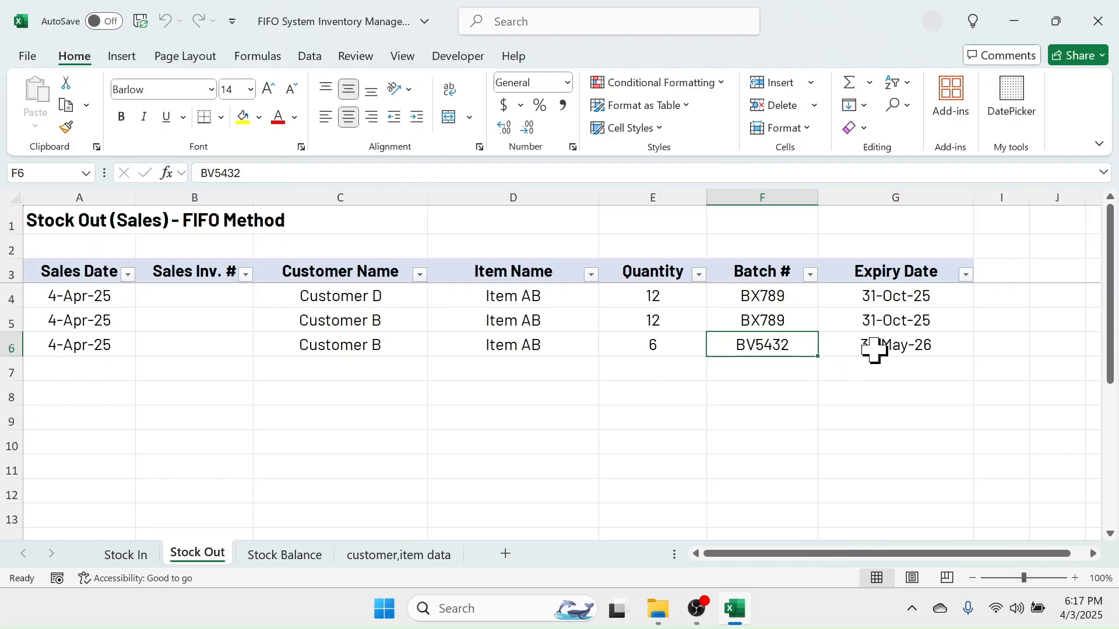
{"action": "left_click", "coordinate": [658, 320]}
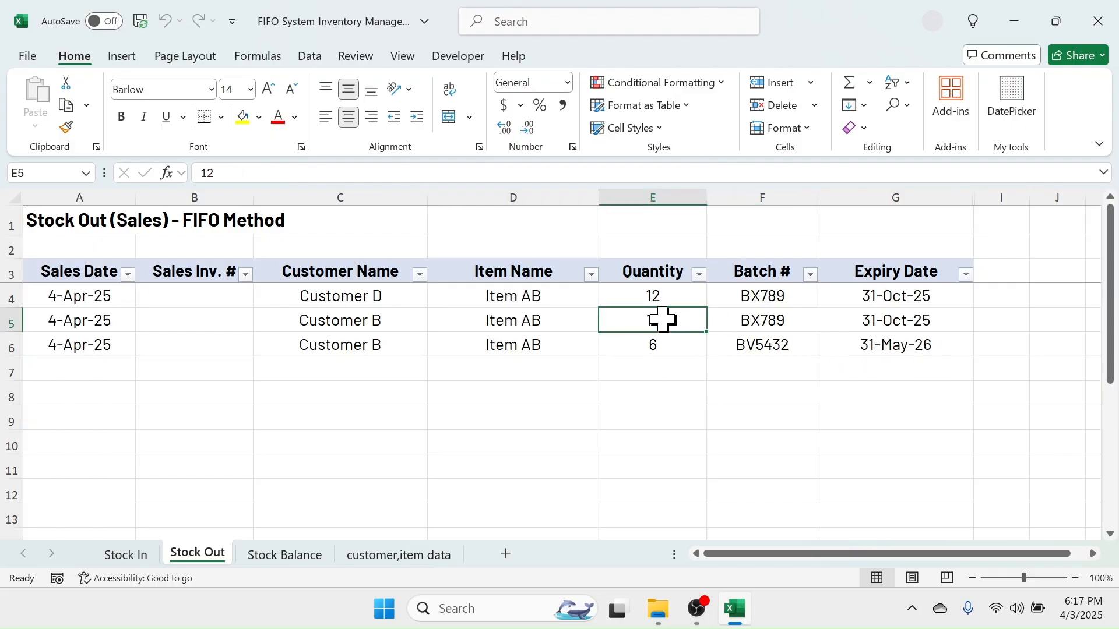
{"action": "left_click", "coordinate": [769, 322]}
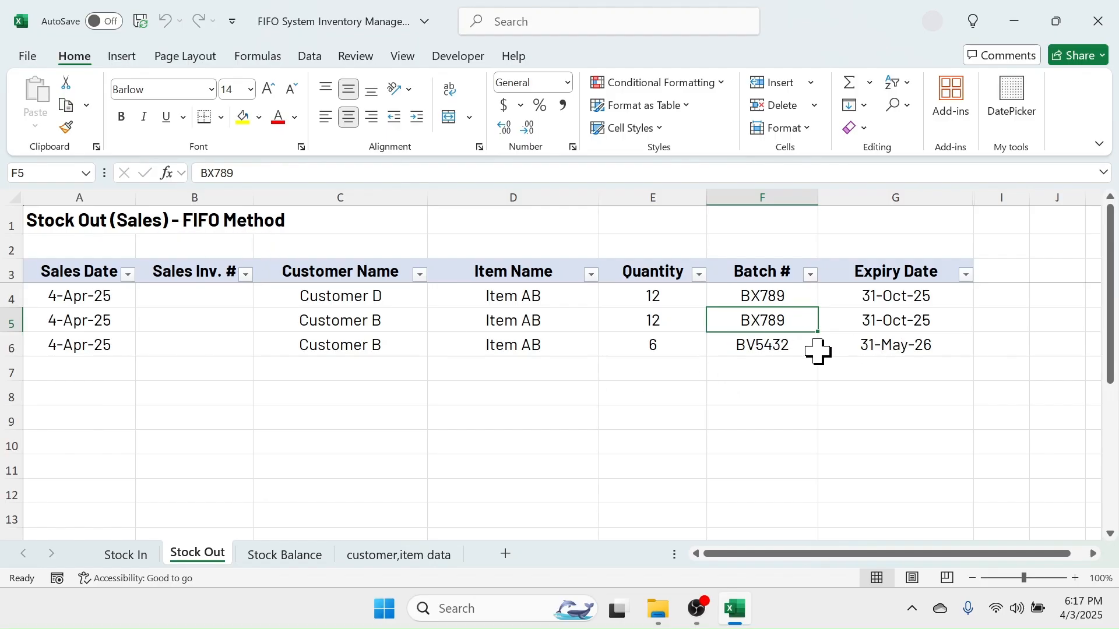
Step: Check the purchase, sales and balance quantities of both Item AB batches on the Stock Balance sheet
{"action": "left_click", "coordinate": [285, 554]}
{"action": "left_click", "coordinate": [198, 557]}
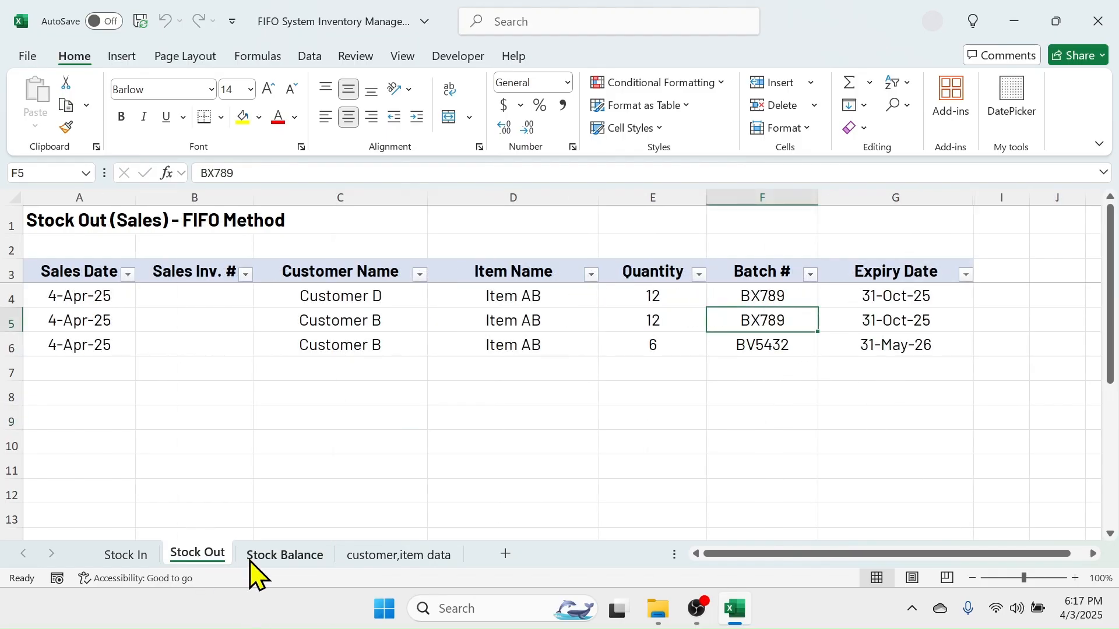
{"action": "left_click", "coordinate": [285, 556]}
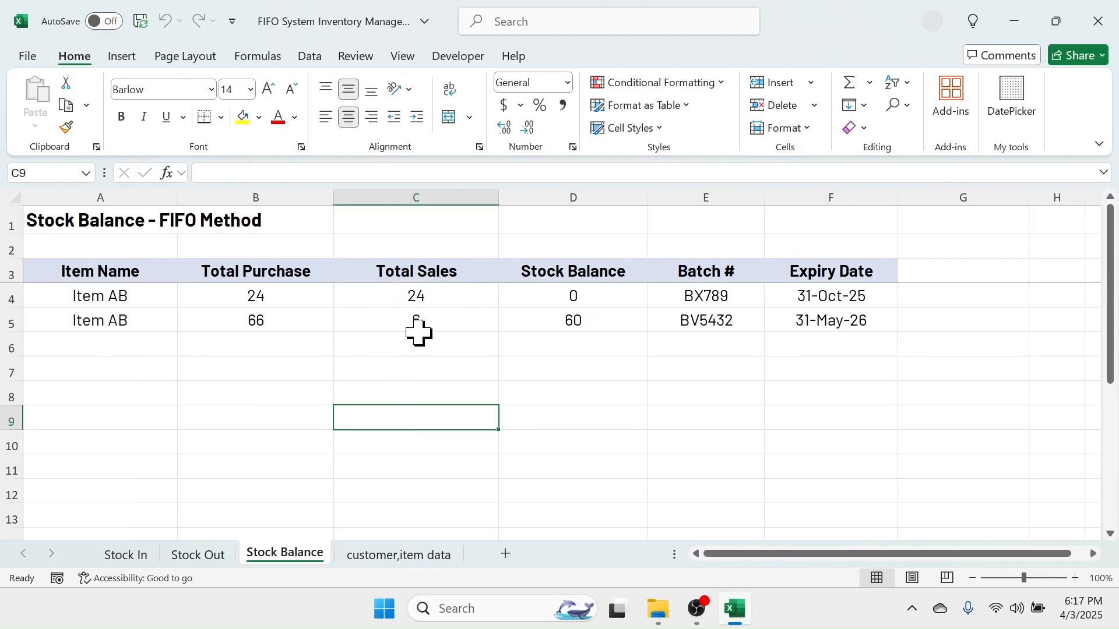
{"action": "left_click", "coordinate": [716, 297]}
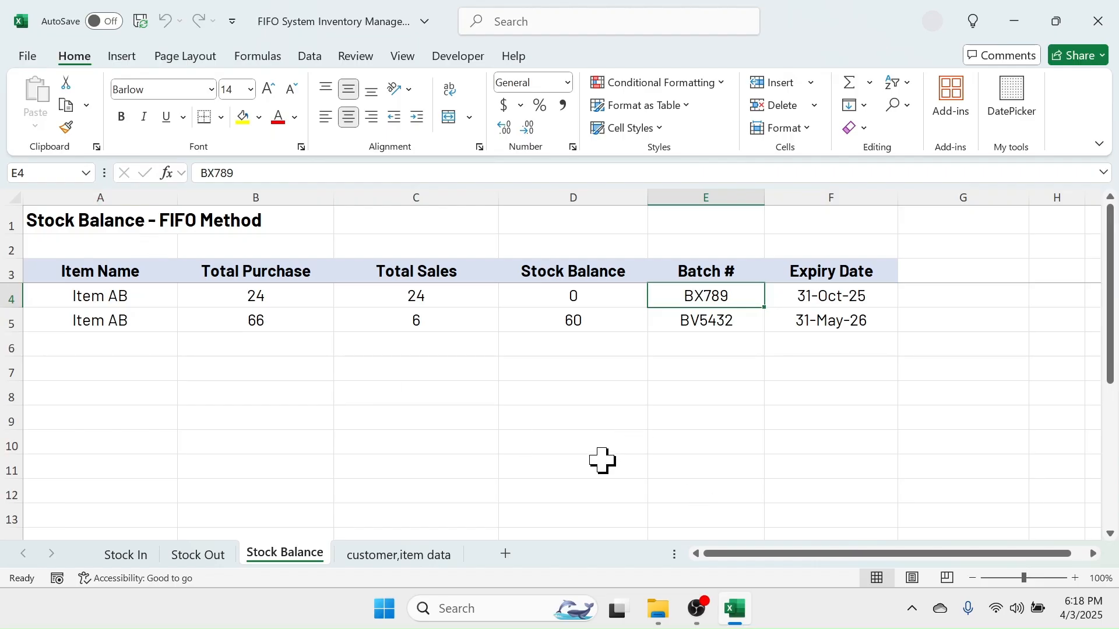
Step: Start a purchase record in row 7 of the Stock In sheet dated 4/3/2025 for Item CD
{"action": "left_click", "coordinate": [132, 556]}
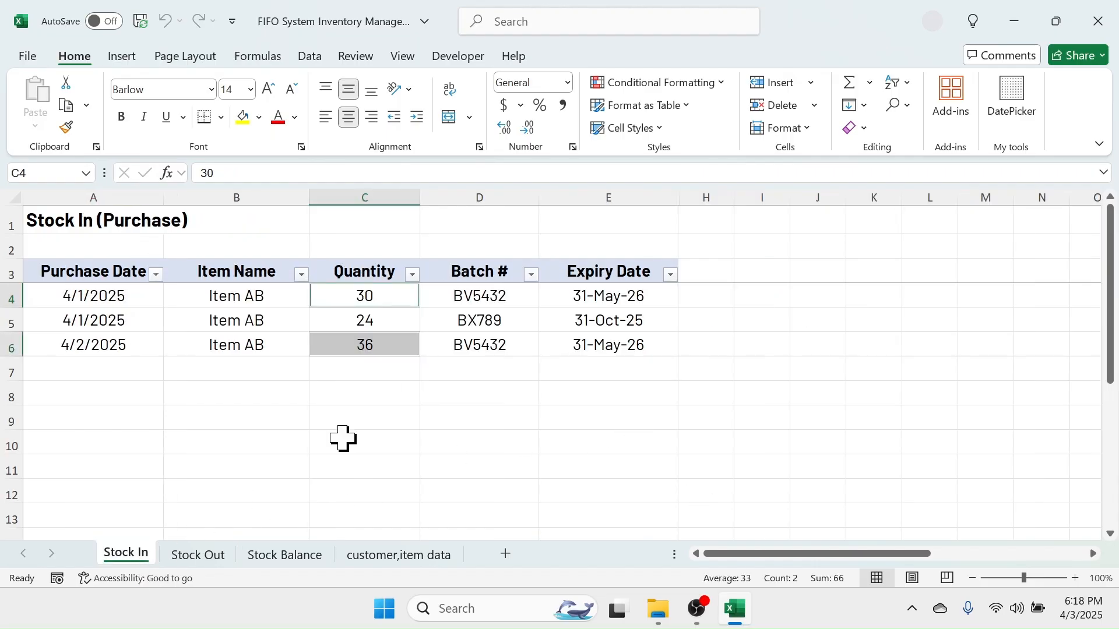
{"action": "left_click", "coordinate": [100, 370]}
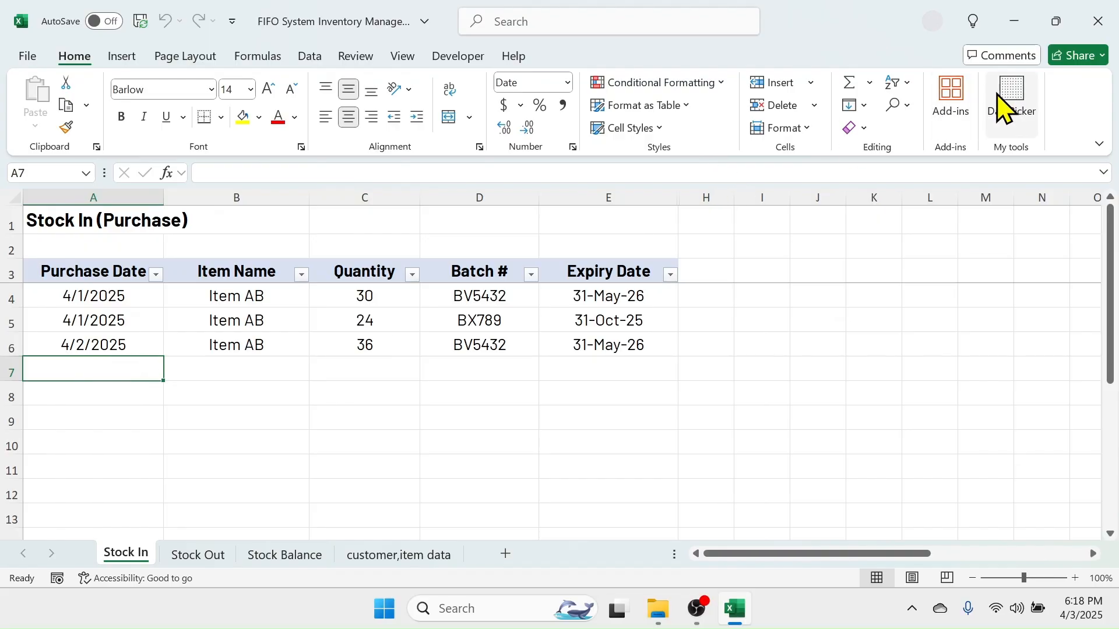
{"action": "left_click", "coordinate": [1009, 105]}
{"action": "left_click", "coordinate": [607, 297]}
{"action": "left_click", "coordinate": [741, 139]}
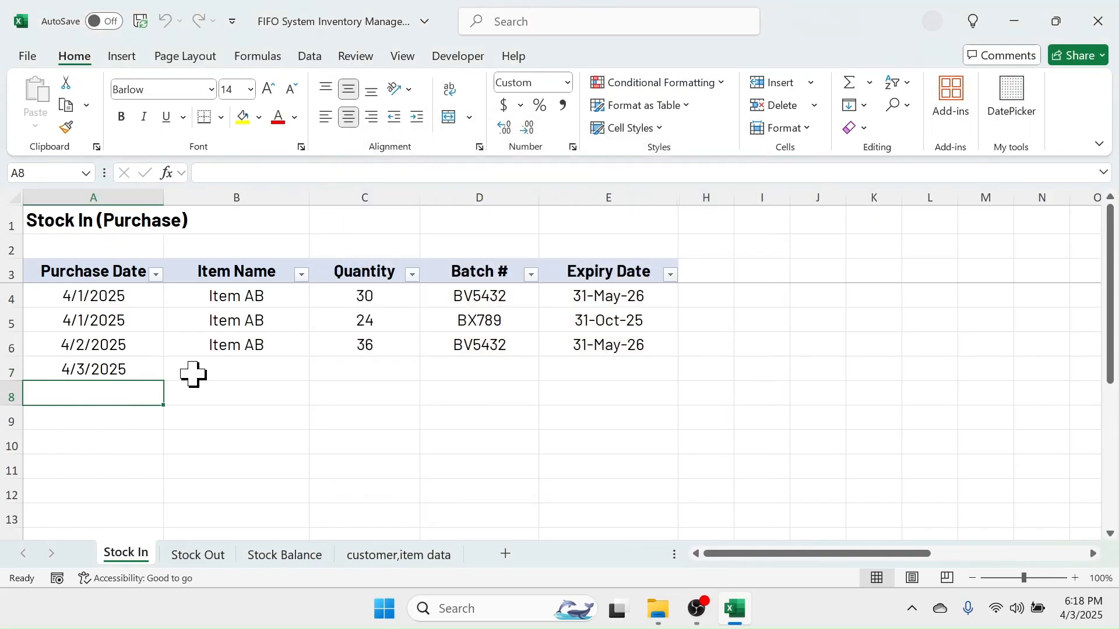
{"action": "left_click", "coordinate": [227, 376]}
{"action": "left_click", "coordinate": [317, 373]}
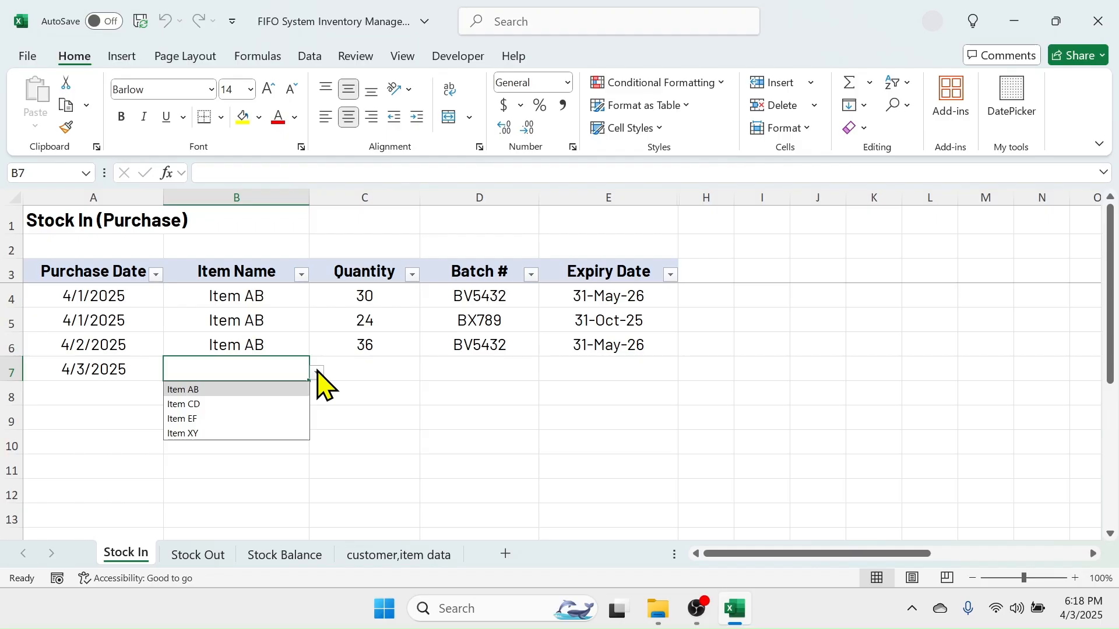
{"action": "left_click", "coordinate": [192, 404]}
Step: Enter quantity 100 and batch number BX678 for the row 7 purchase
{"action": "left_click", "coordinate": [397, 368]}
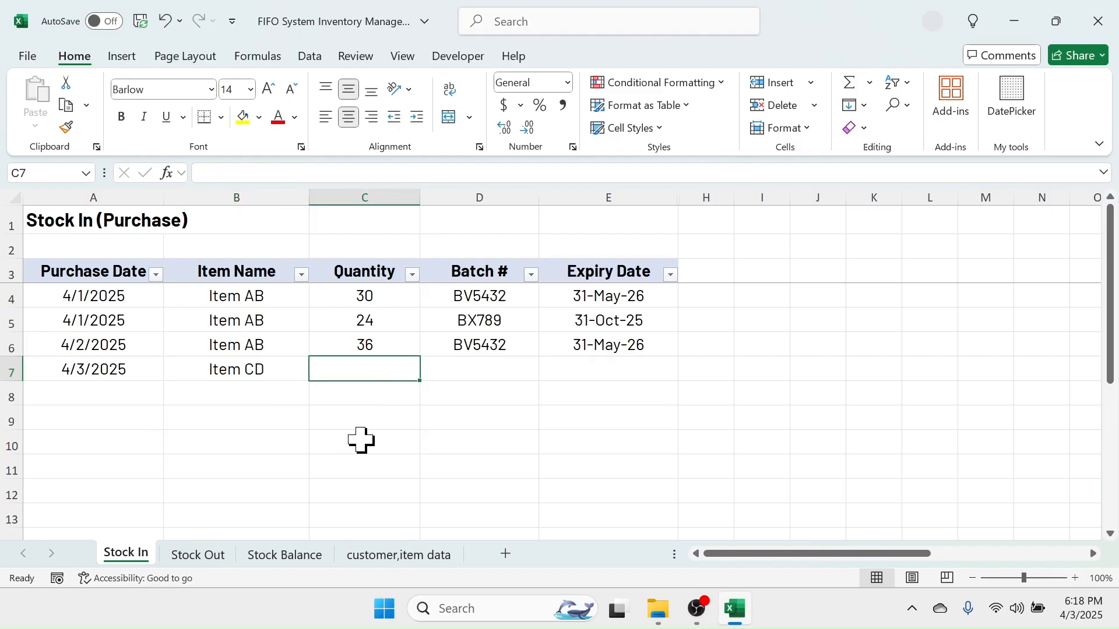
{"action": "type", "text": "10"}
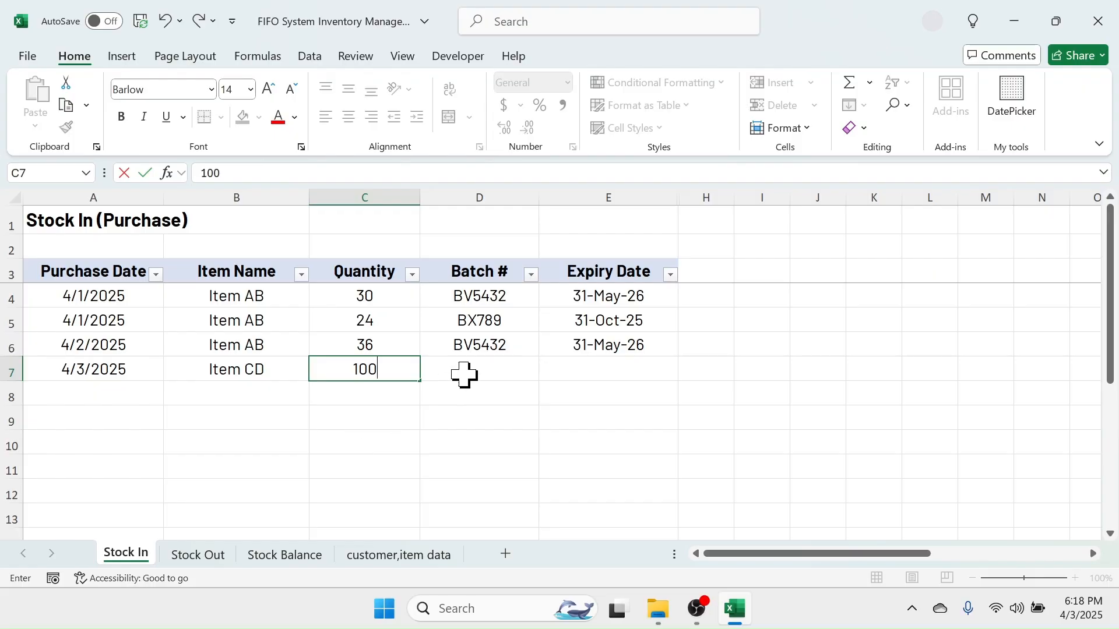
{"action": "type", "text": "0"}
{"action": "left_click", "coordinate": [462, 379]}
{"action": "type", "text": "BX6"}
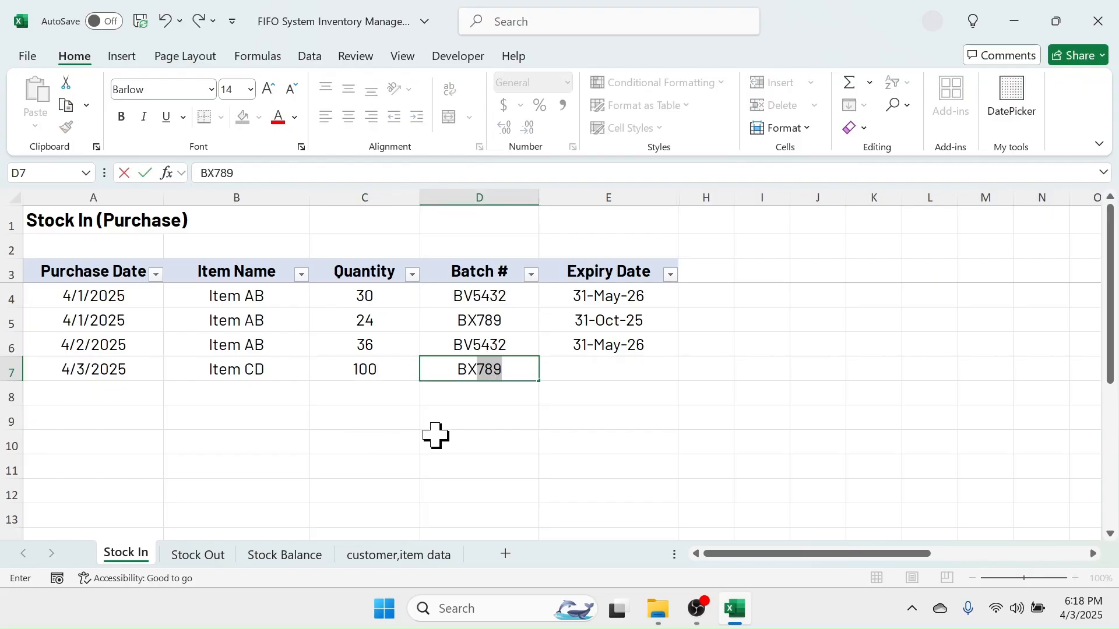
{"action": "type", "text": "78"}
Step: Set the row 7 purchase's expiry date to 31-Jan-27 with the date picker
{"action": "left_click", "coordinate": [639, 370]}
{"action": "left_click", "coordinate": [1010, 107]}
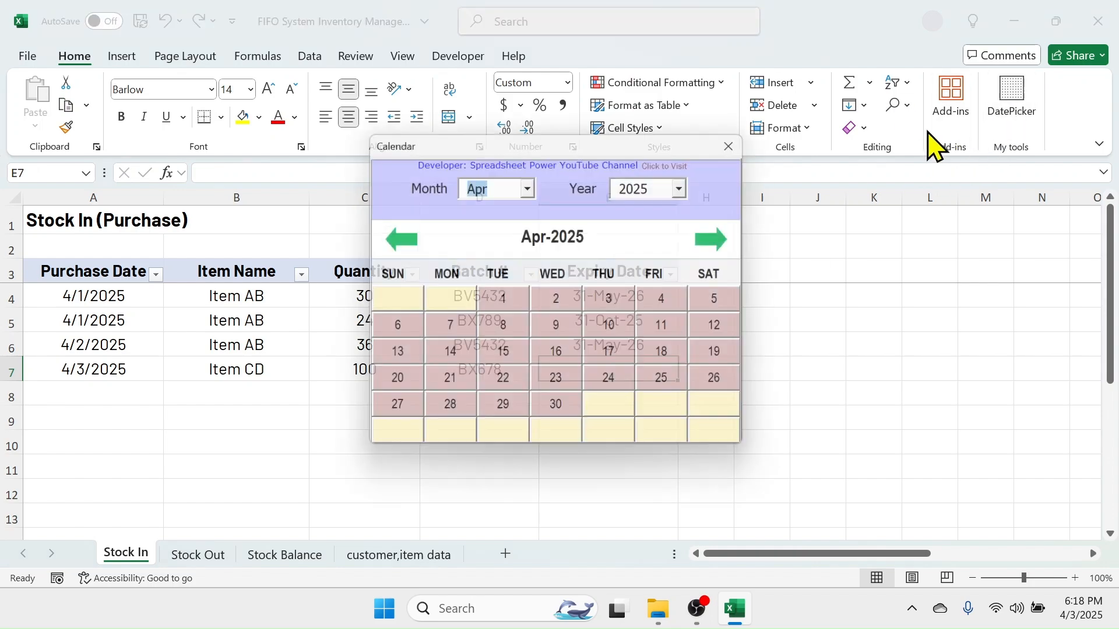
{"action": "left_click", "coordinate": [690, 184]}
{"action": "left_click", "coordinate": [654, 240]}
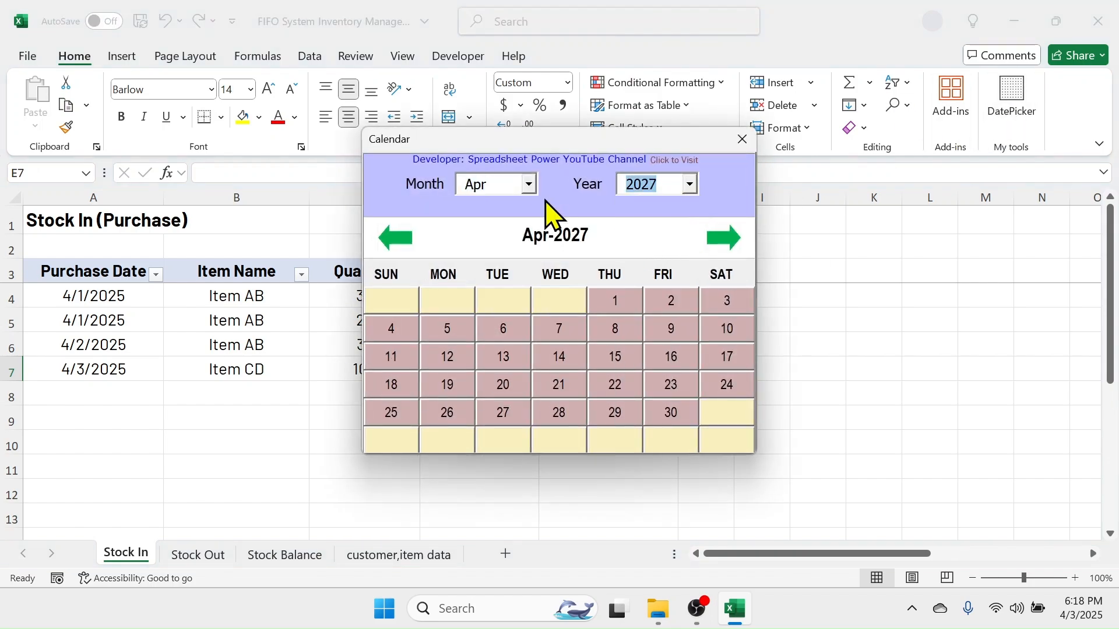
{"action": "left_click", "coordinate": [528, 184]}
{"action": "left_click", "coordinate": [479, 206]}
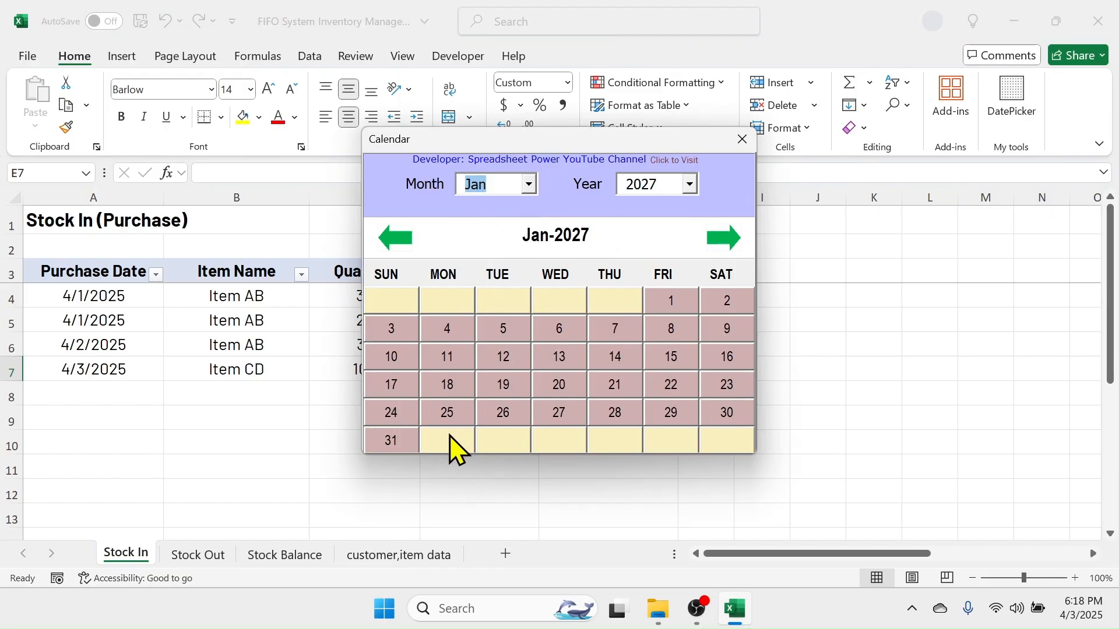
{"action": "left_click", "coordinate": [390, 442]}
{"action": "left_click", "coordinate": [740, 141]}
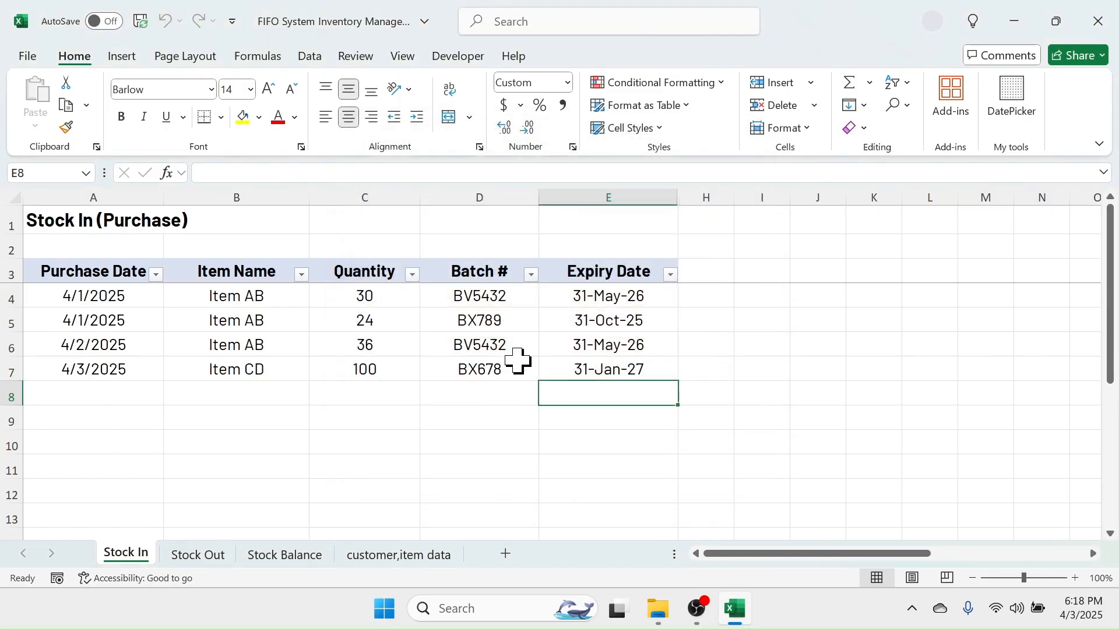
Step: Check the Item CD row on the Stock Balance sheet, including its purchase total, batch number and expiry date
{"action": "left_click", "coordinate": [299, 557]}
{"action": "left_click", "coordinate": [36, 367]}
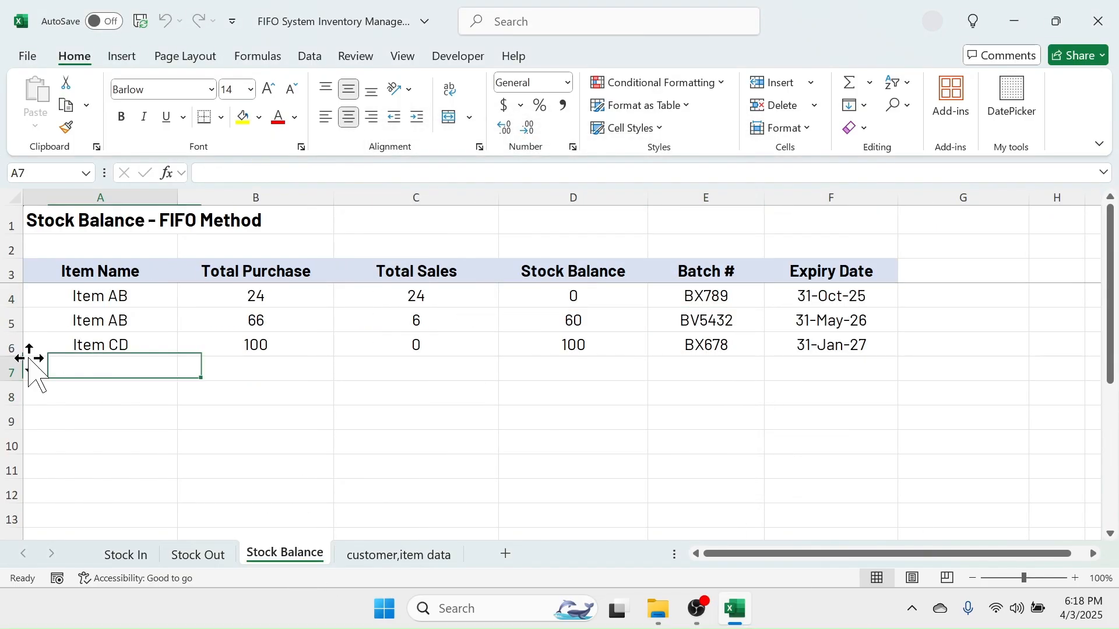
{"action": "left_click", "coordinate": [75, 350]}
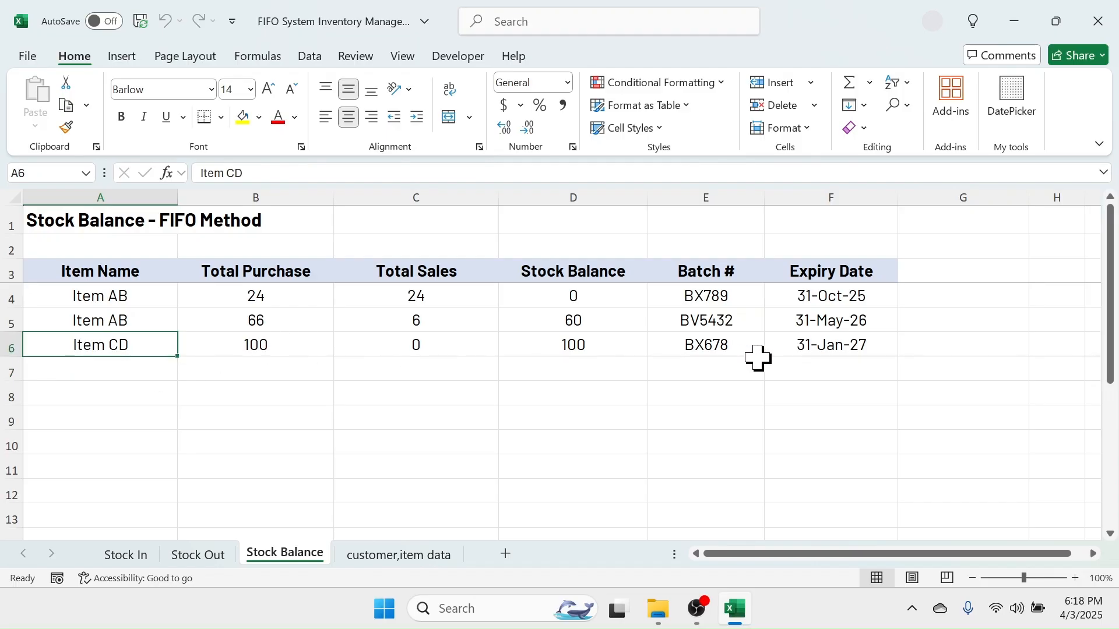
{"action": "left_click", "coordinate": [254, 352]}
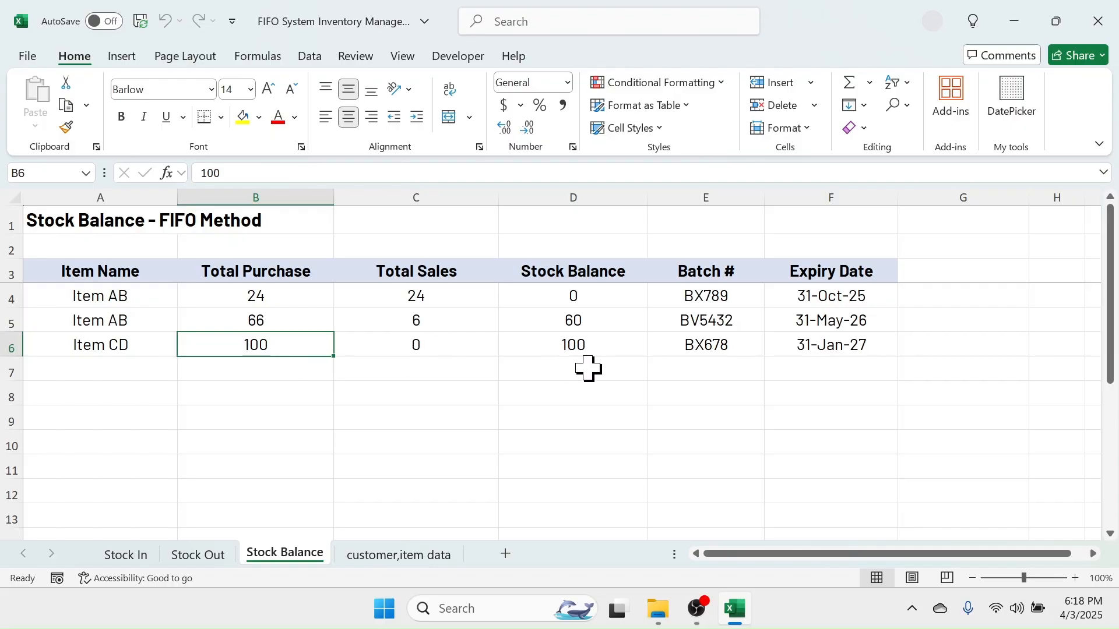
{"action": "left_click", "coordinate": [718, 349]}
{"action": "left_click", "coordinate": [826, 347]}
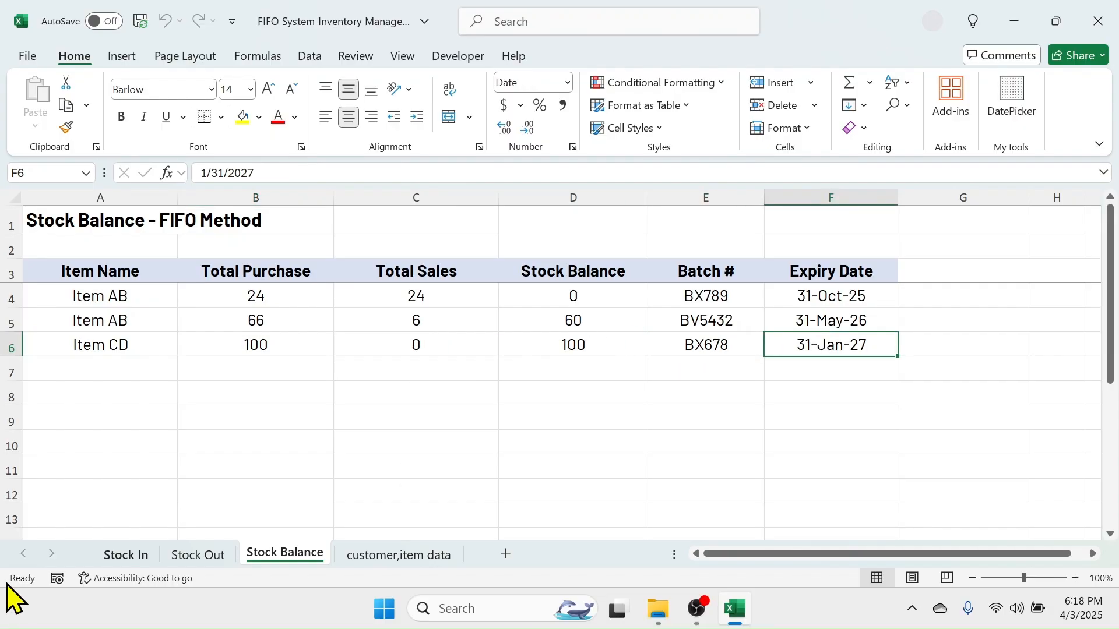
Step: Start another Stock In record in row 8 with the current date, 4/3/2025, and Item CD
{"action": "left_click", "coordinate": [126, 556]}
{"action": "left_click", "coordinate": [120, 398]}
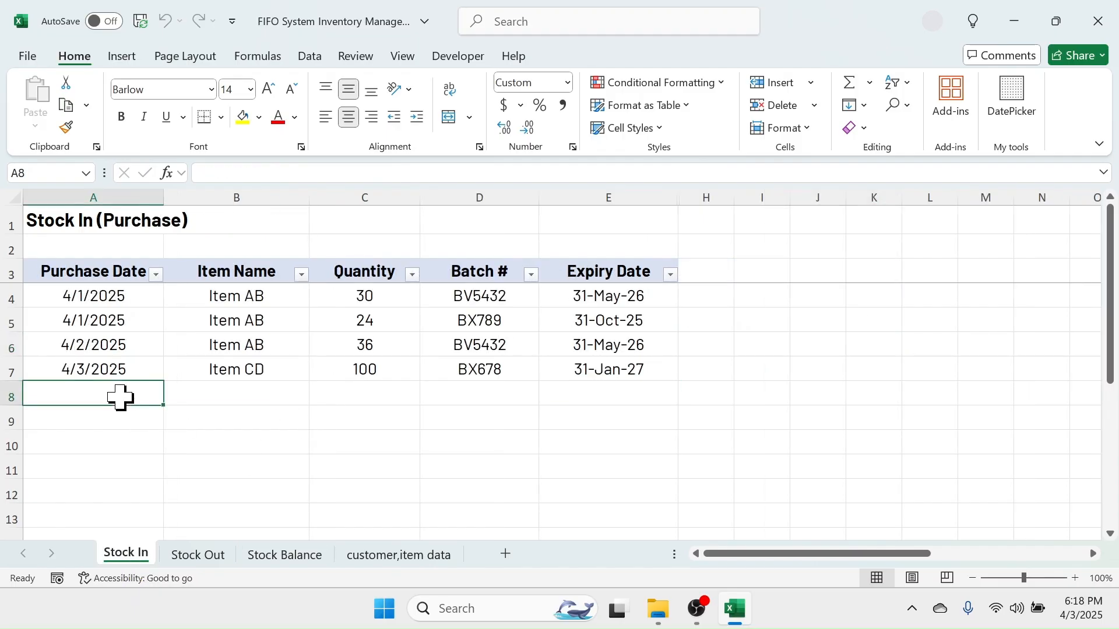
{"action": "key", "text": "ctrl+semicolon"}
{"action": "left_click", "coordinate": [232, 393]}
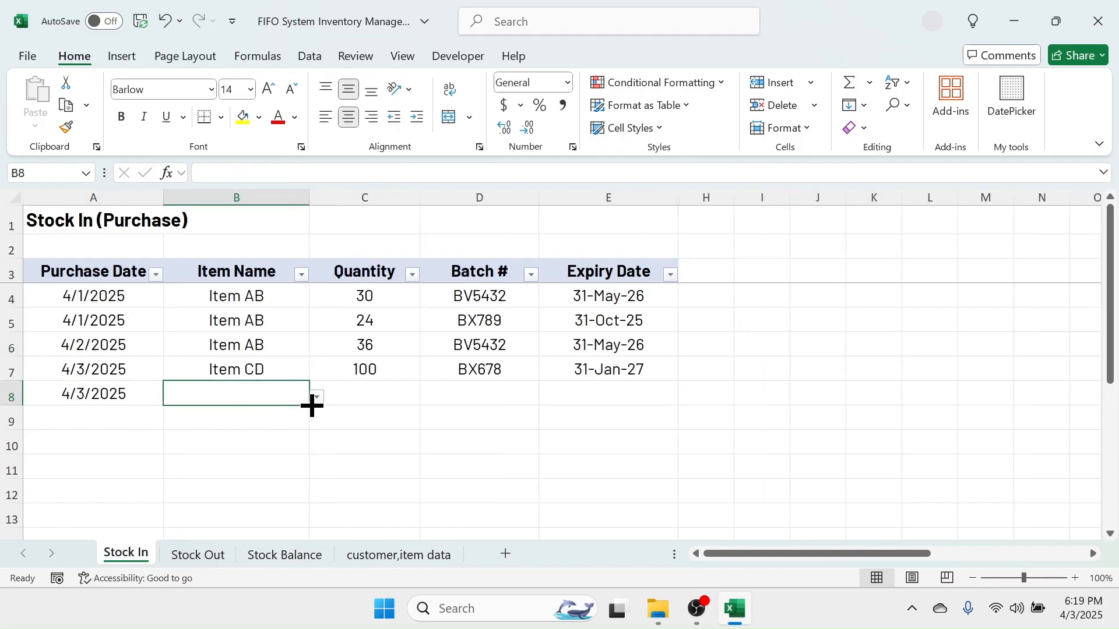
{"action": "left_click", "coordinate": [317, 398]}
{"action": "left_click", "coordinate": [196, 429]}
Step: Enter quantity 12 and batch number BY765 for the row 8 purchase
{"action": "left_click", "coordinate": [367, 390]}
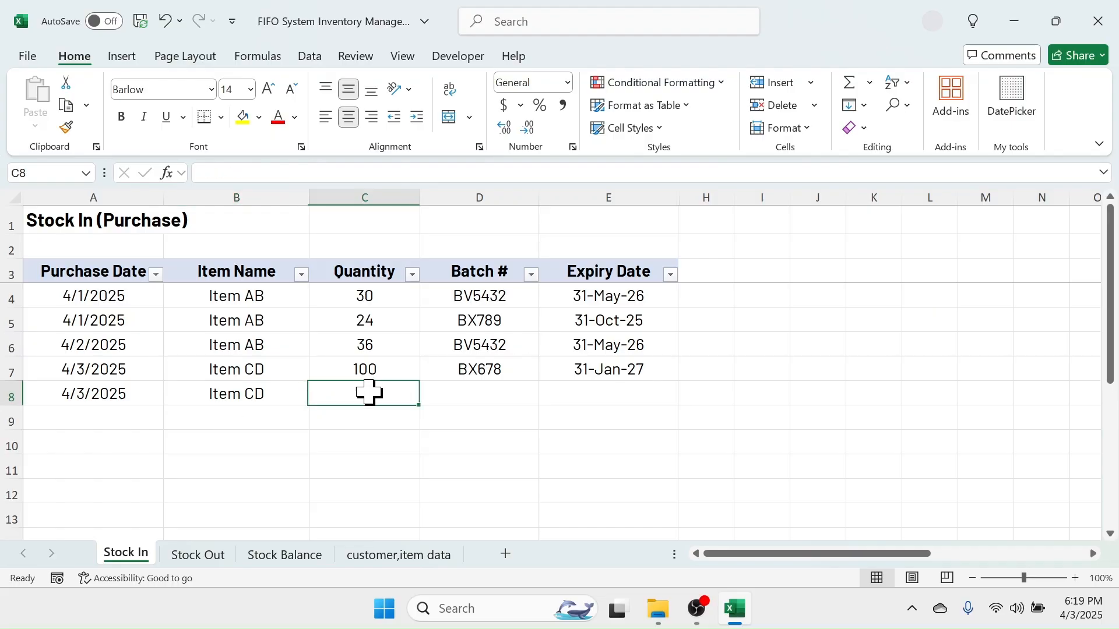
{"action": "type", "text": "12"}
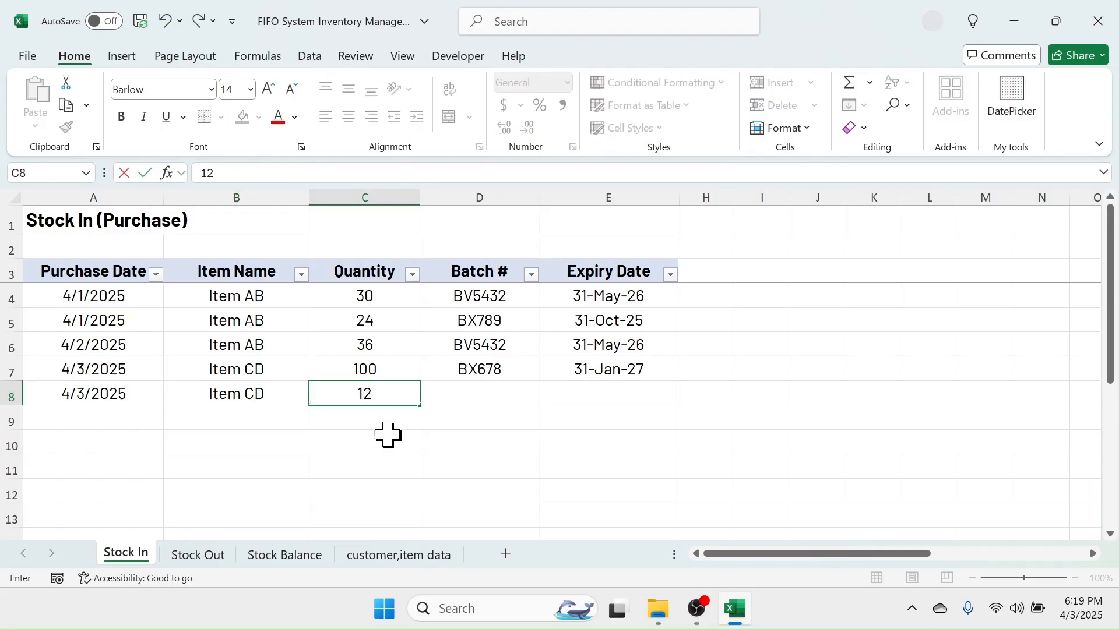
{"action": "left_click", "coordinate": [467, 395]}
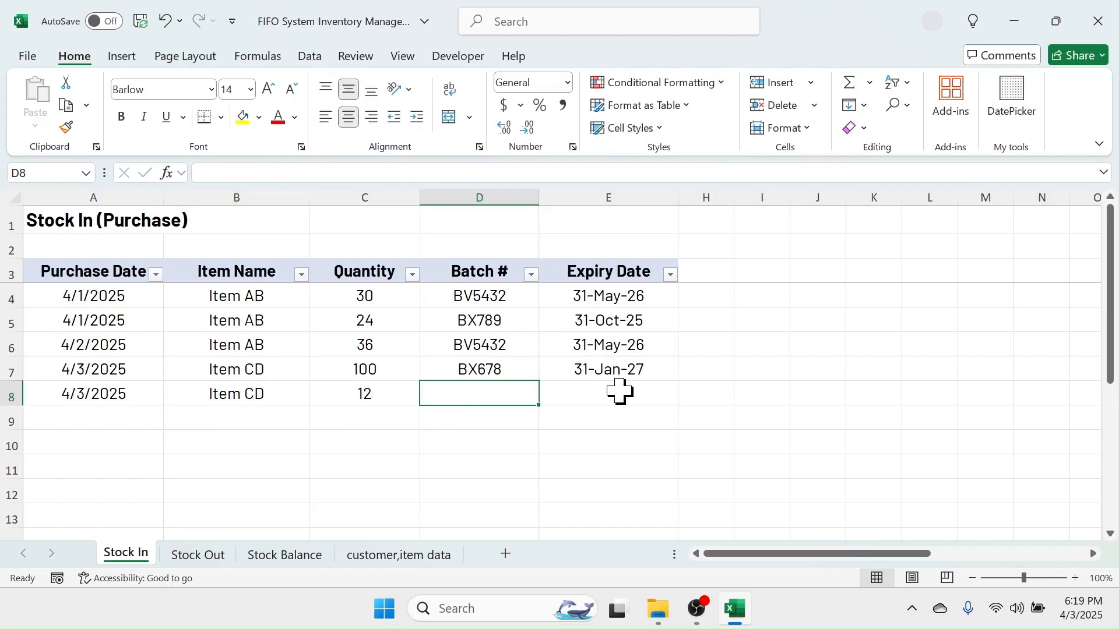
{"action": "left_click", "coordinate": [612, 370]}
{"action": "left_click", "coordinate": [500, 394]}
{"action": "type", "text": "BY"}
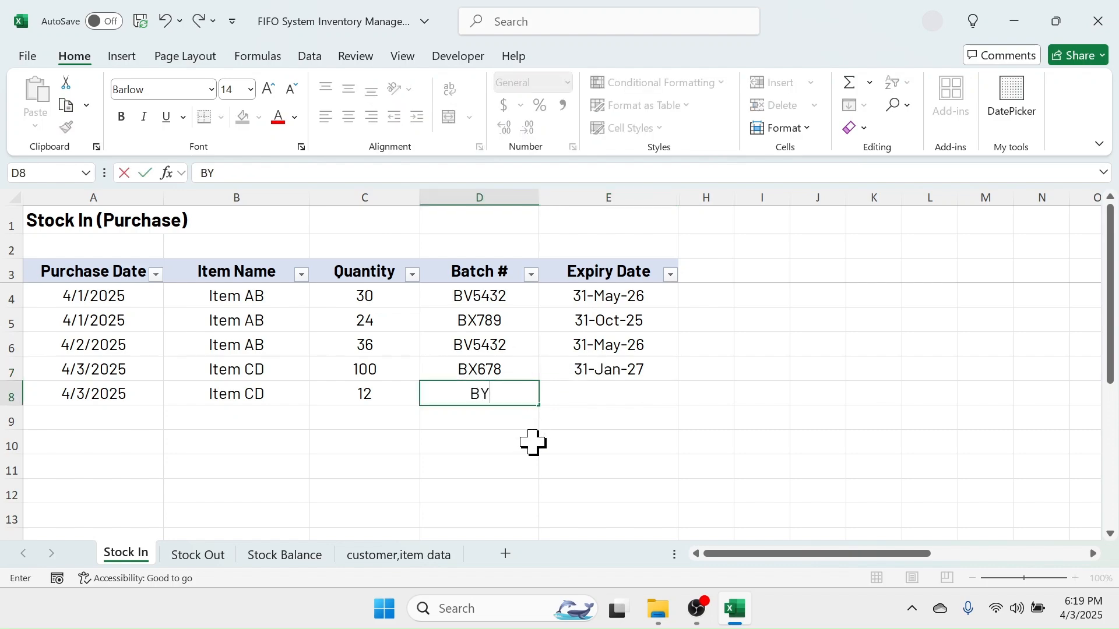
{"action": "type", "text": "765"}
Step: Set the row 8 purchase's expiry date to 31-Dec-26 with the date picker
{"action": "left_click", "coordinate": [612, 391]}
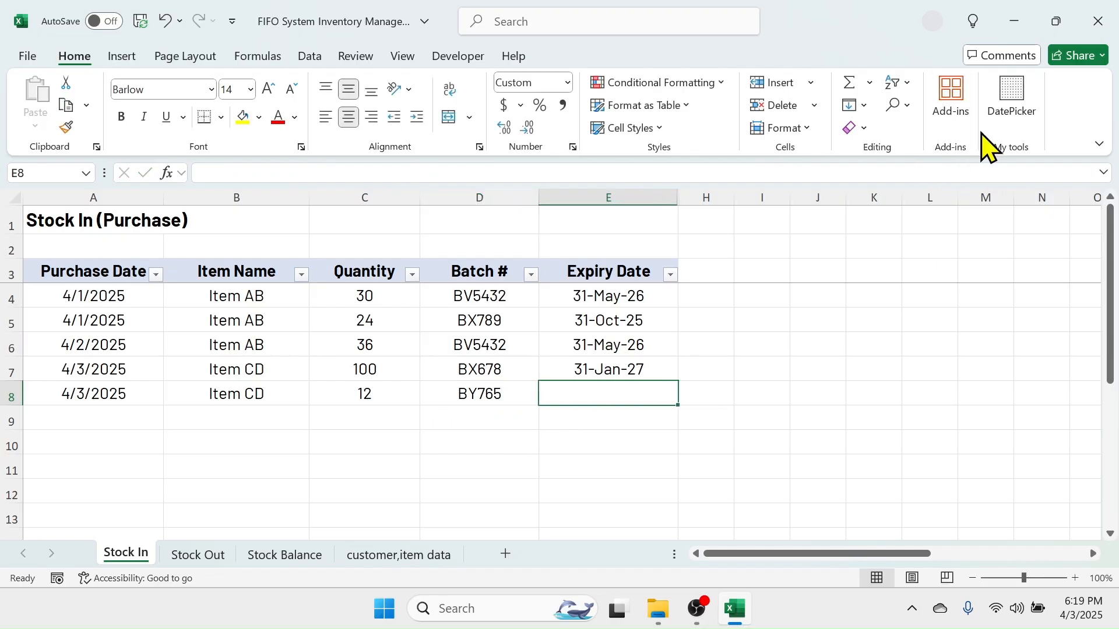
{"action": "left_click", "coordinate": [1020, 110]}
{"action": "left_click", "coordinate": [691, 185]}
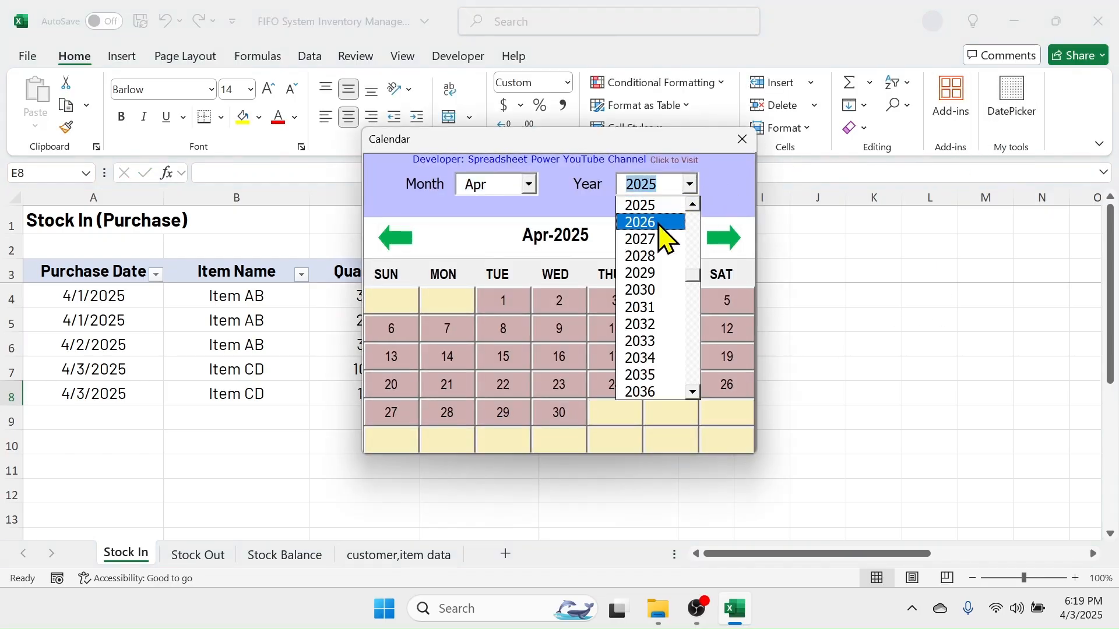
{"action": "left_click", "coordinate": [660, 226]}
{"action": "left_click", "coordinate": [528, 186]}
{"action": "left_click", "coordinate": [479, 394]}
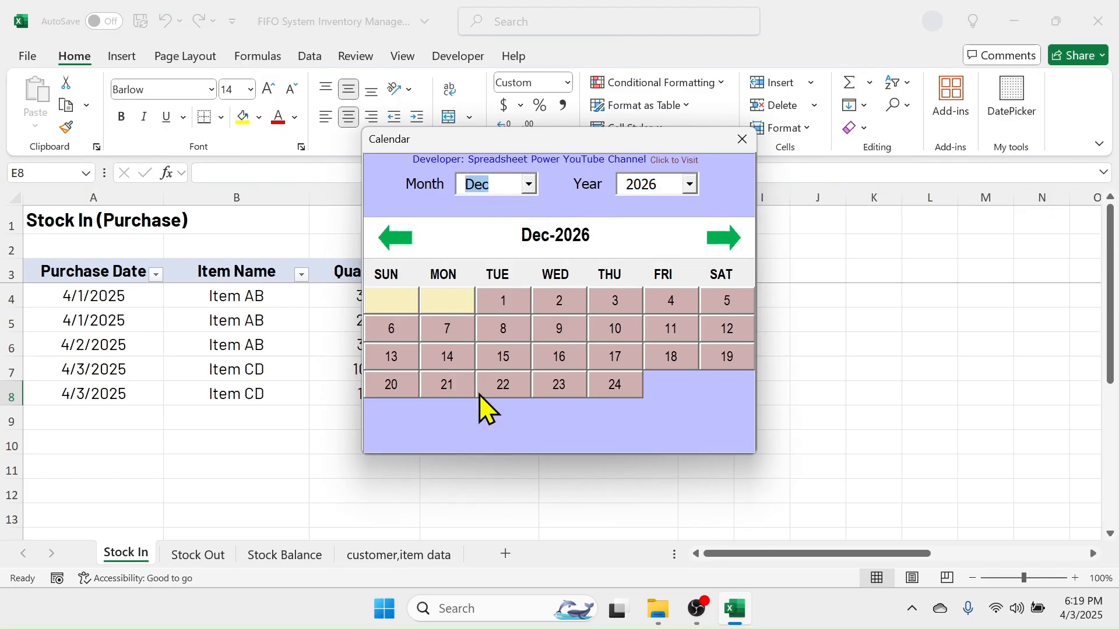
{"action": "left_click", "coordinate": [626, 413]}
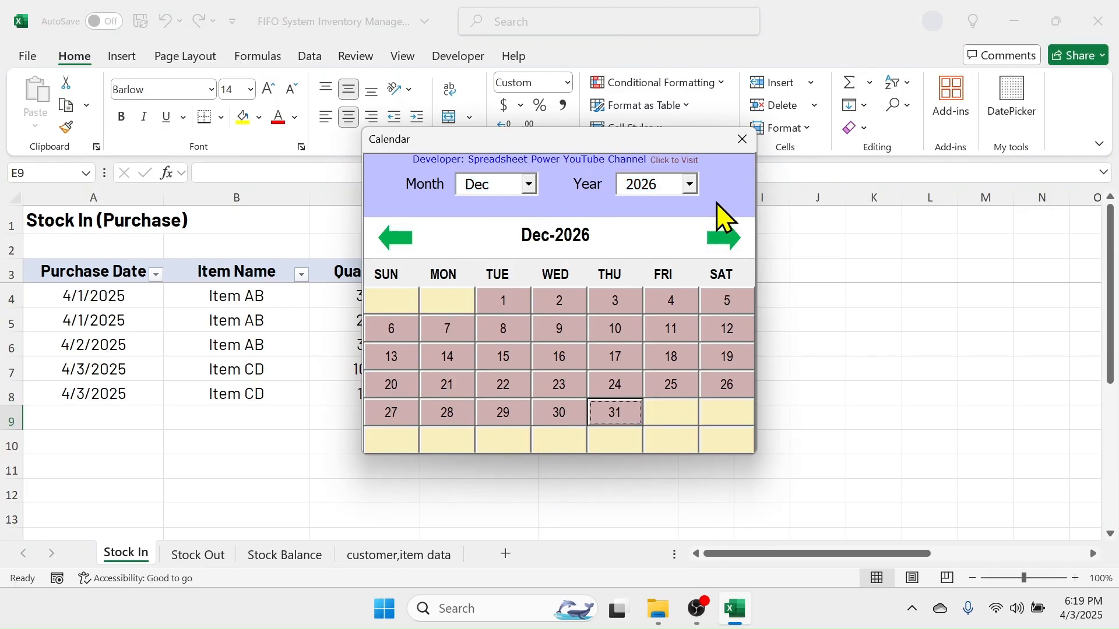
{"action": "left_click", "coordinate": [741, 140]}
{"action": "left_click", "coordinate": [467, 460]}
{"action": "left_click", "coordinate": [380, 417]}
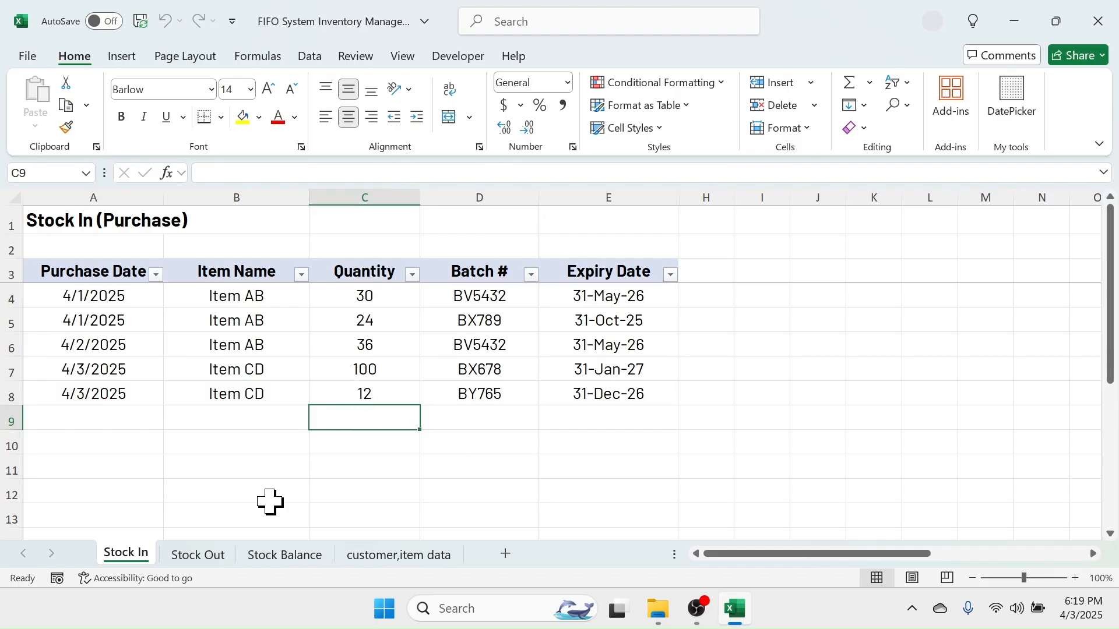
Step: Check the purchase, sales, balance and batch values of the second Item CD row on the Stock Balance sheet
{"action": "left_click", "coordinate": [284, 558]}
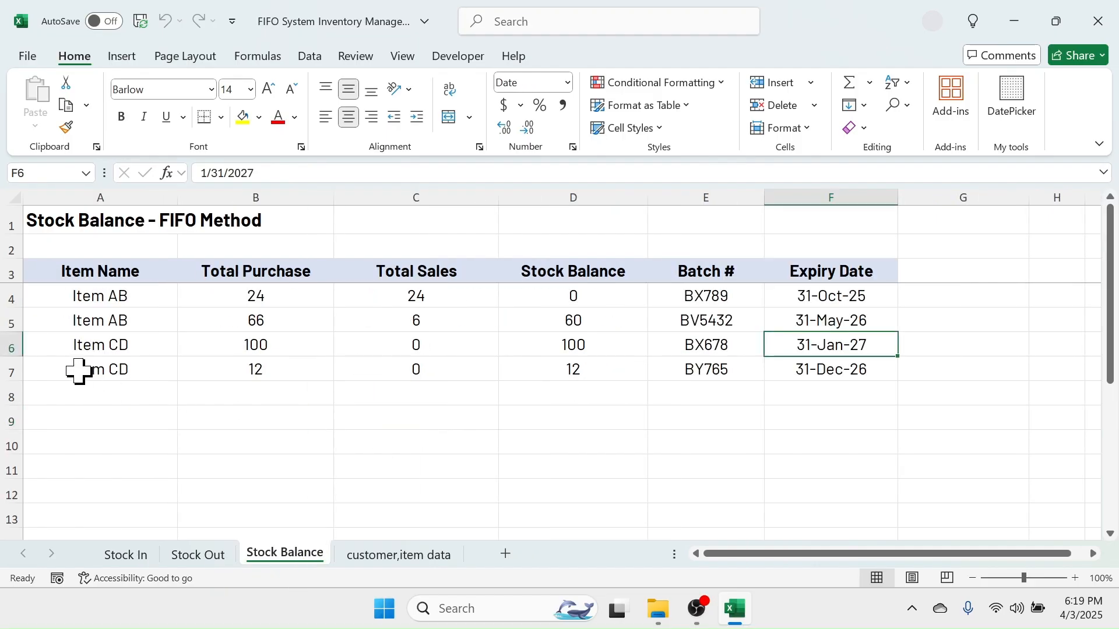
{"action": "left_click", "coordinate": [123, 373]}
{"action": "left_click", "coordinate": [268, 373]}
{"action": "left_click", "coordinate": [431, 372]}
{"action": "left_click", "coordinate": [583, 371]}
{"action": "left_click", "coordinate": [714, 368]}
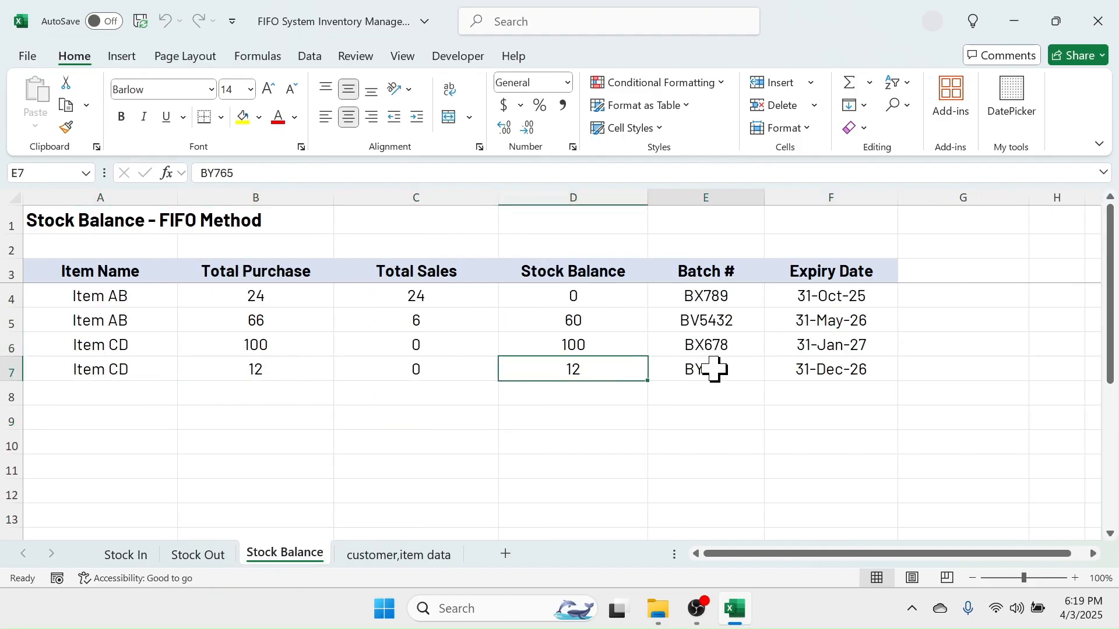
Step: Start a new sales record in row 7 of the Stock Out sheet dated 5-Apr-25 using the date picker
{"action": "left_click", "coordinate": [198, 557]}
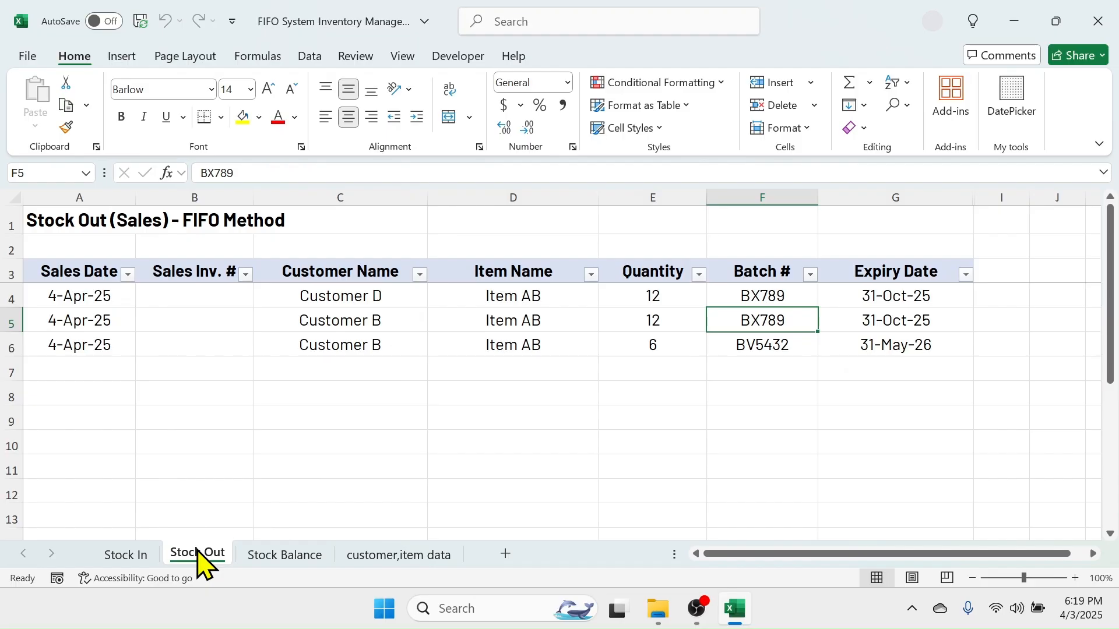
{"action": "left_click", "coordinate": [78, 368]}
{"action": "left_click", "coordinate": [1014, 96]}
{"action": "left_click", "coordinate": [728, 301]}
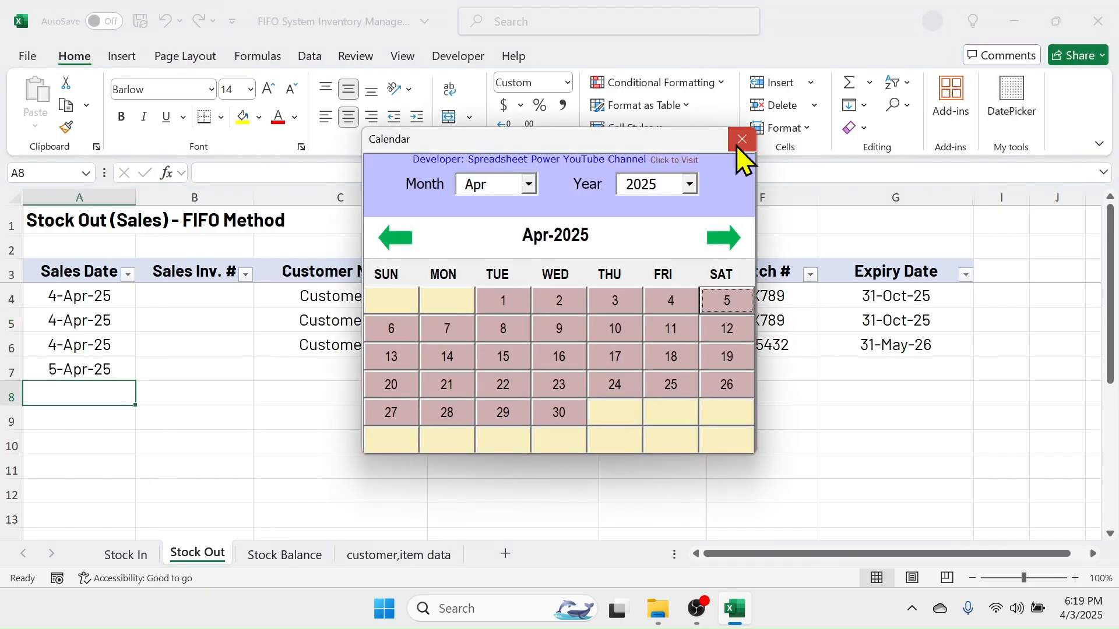
{"action": "left_click", "coordinate": [733, 150]}
Step: Choose Customer E and Item CD for the row 7 sale
{"action": "left_click", "coordinate": [362, 379]}
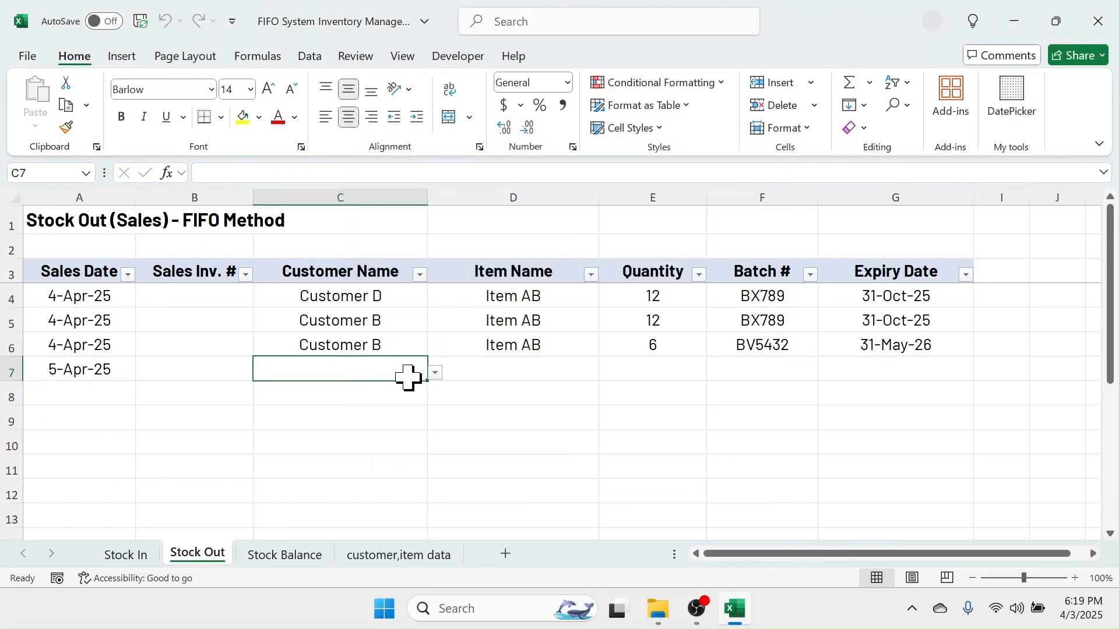
{"action": "left_click", "coordinate": [436, 373]}
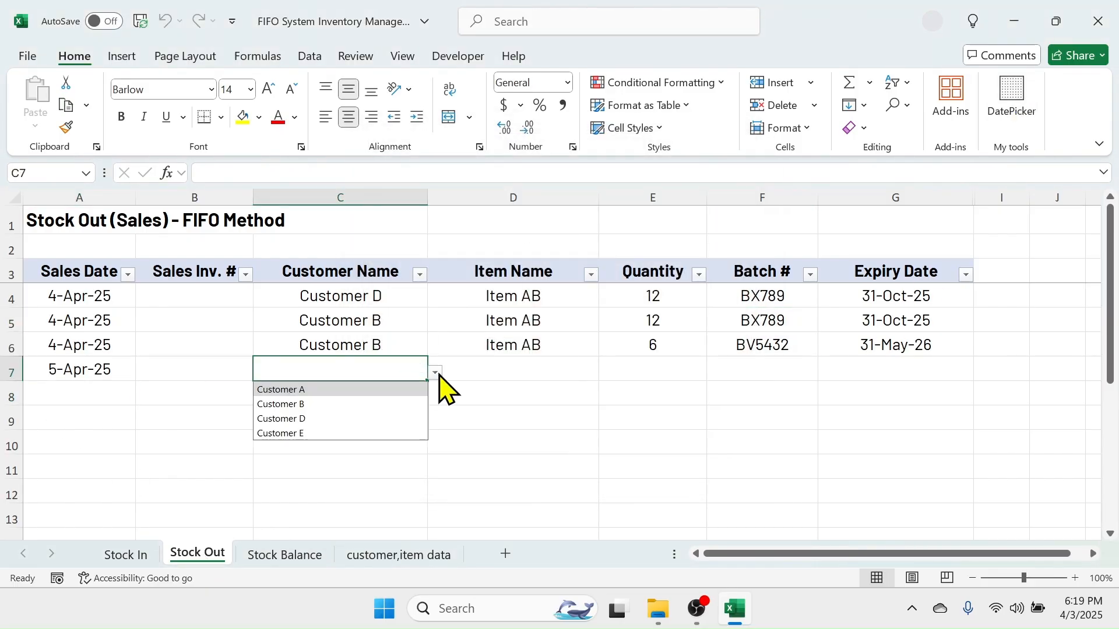
{"action": "left_click", "coordinate": [288, 433]}
{"action": "left_click", "coordinate": [314, 444]}
{"action": "left_click", "coordinate": [574, 371]}
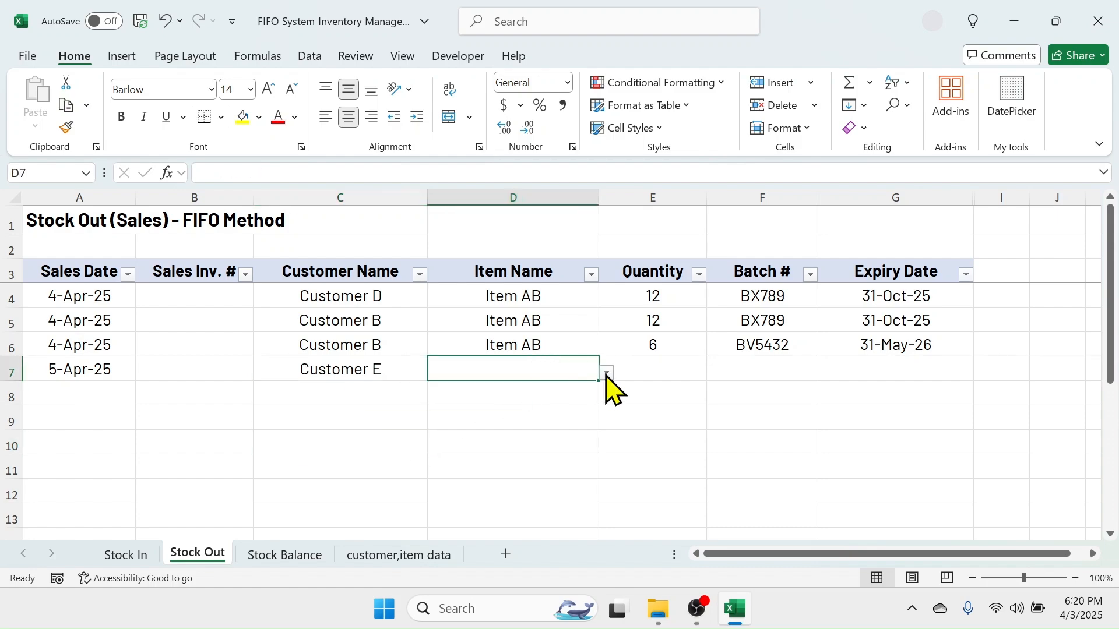
{"action": "left_click", "coordinate": [606, 373]}
{"action": "left_click", "coordinate": [454, 404]}
Step: Enter quantity 10 for the row 7 sale and check its allocated batch number and expiry date
{"action": "key", "text": "Tab"}
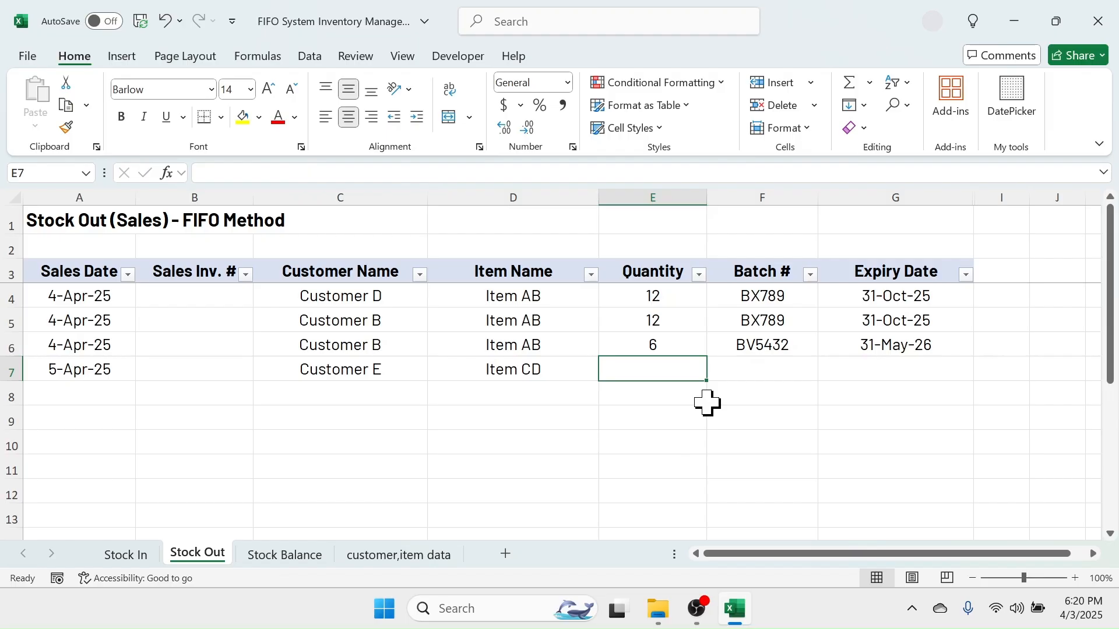
{"action": "type", "text": "1"}
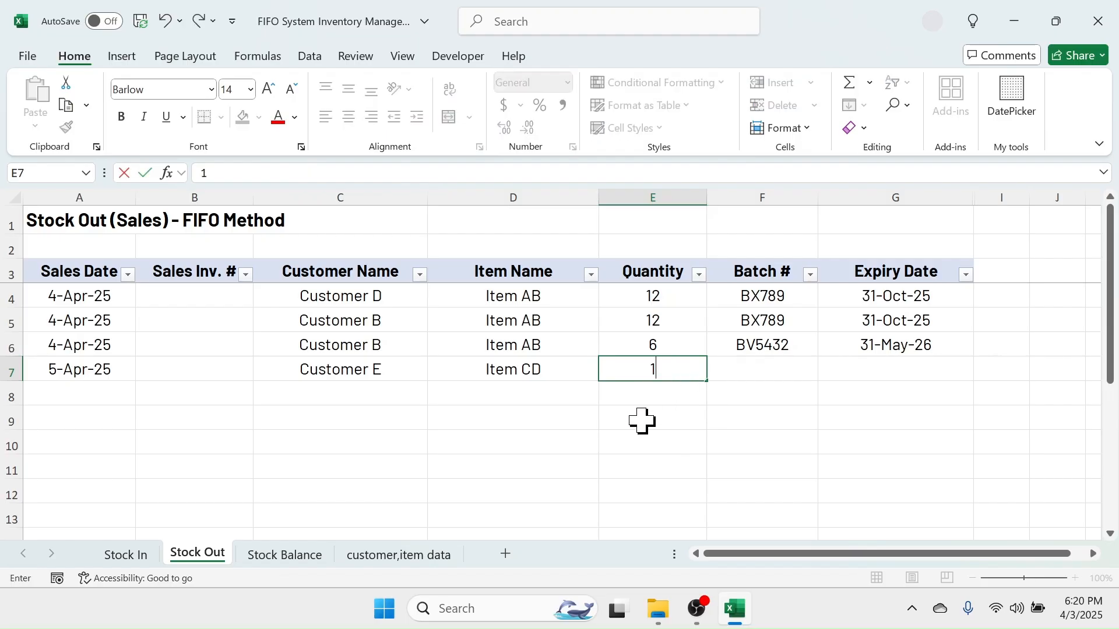
{"action": "key", "text": "Return"}
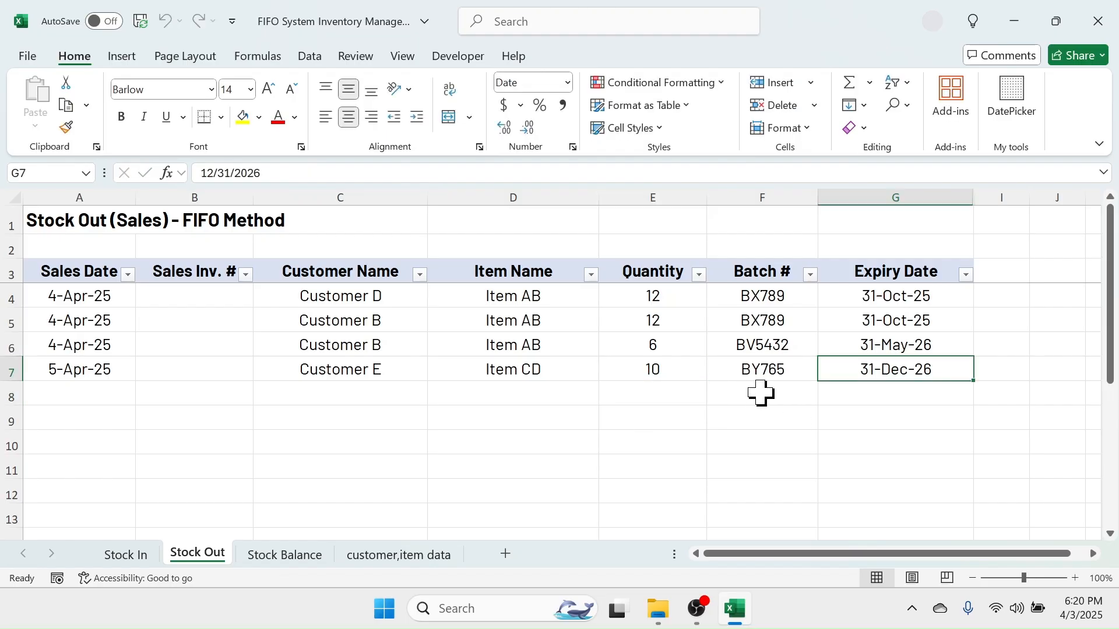
{"action": "left_click", "coordinate": [792, 373]}
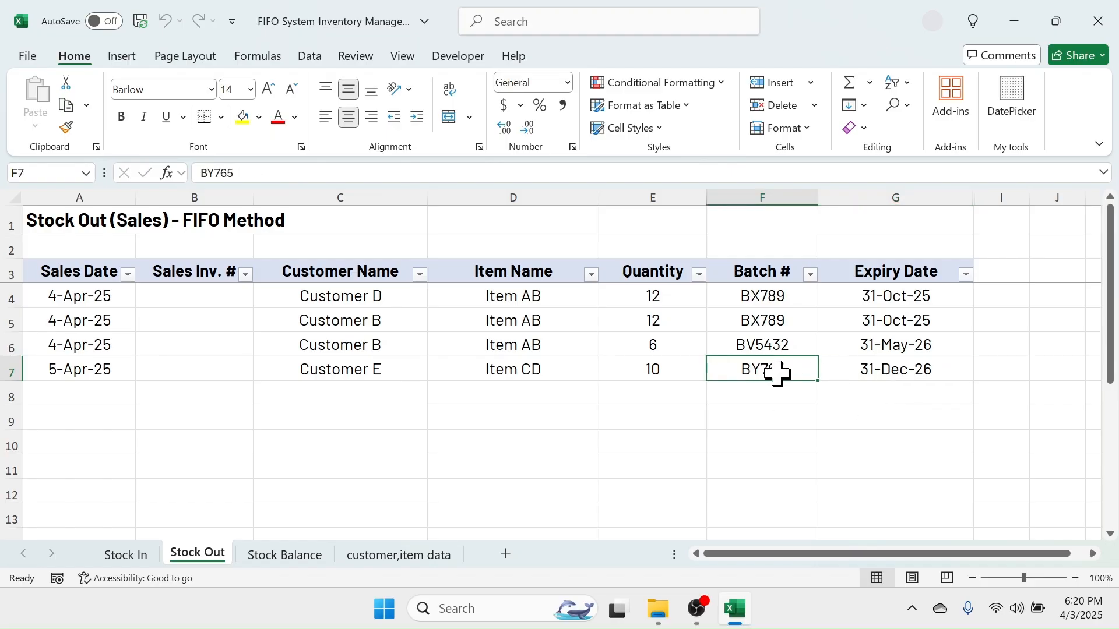
{"action": "left_click", "coordinate": [862, 373]}
{"action": "left_click", "coordinate": [775, 373]}
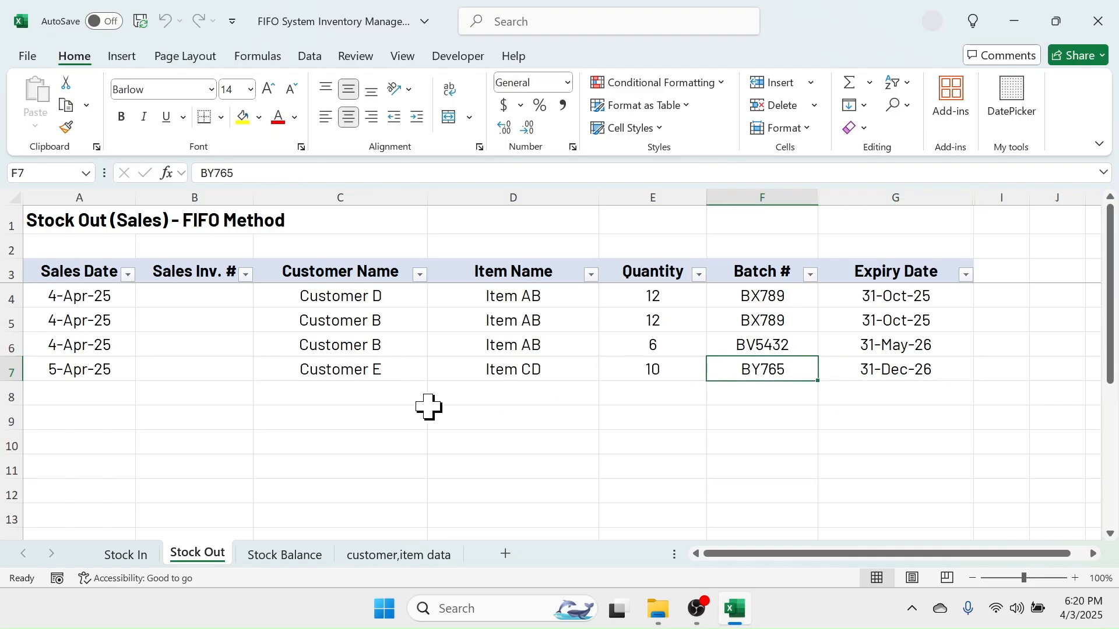
Step: Check the total sales of Item CD batch BY765 on the Stock Balance sheet
{"action": "left_click", "coordinate": [292, 557]}
{"action": "left_click", "coordinate": [501, 415]}
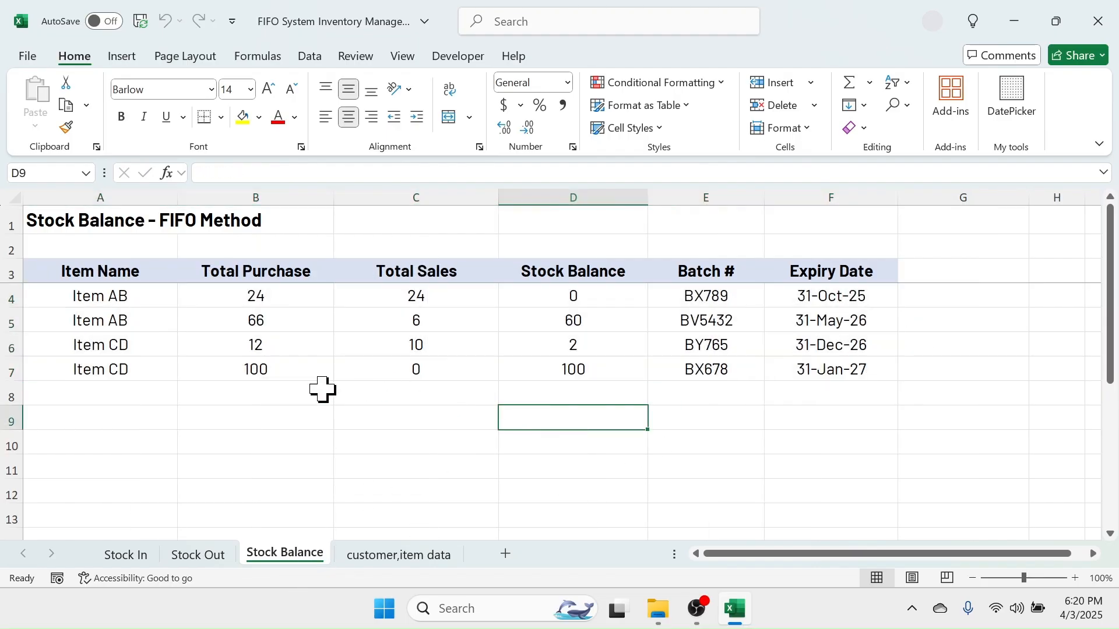
{"action": "left_click", "coordinate": [431, 348]}
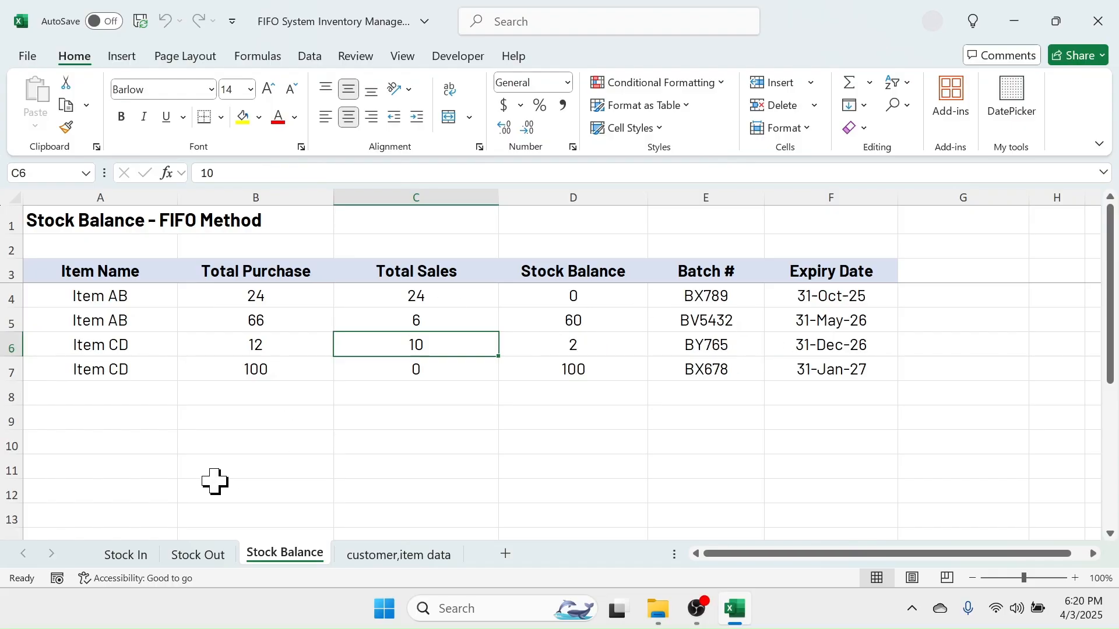
Step: Start a Stock Out record in row 8, filling the 5-Apr-25 date down and choosing Customer A and Item CD
{"action": "left_click", "coordinate": [212, 557]}
{"action": "left_click", "coordinate": [80, 388]}
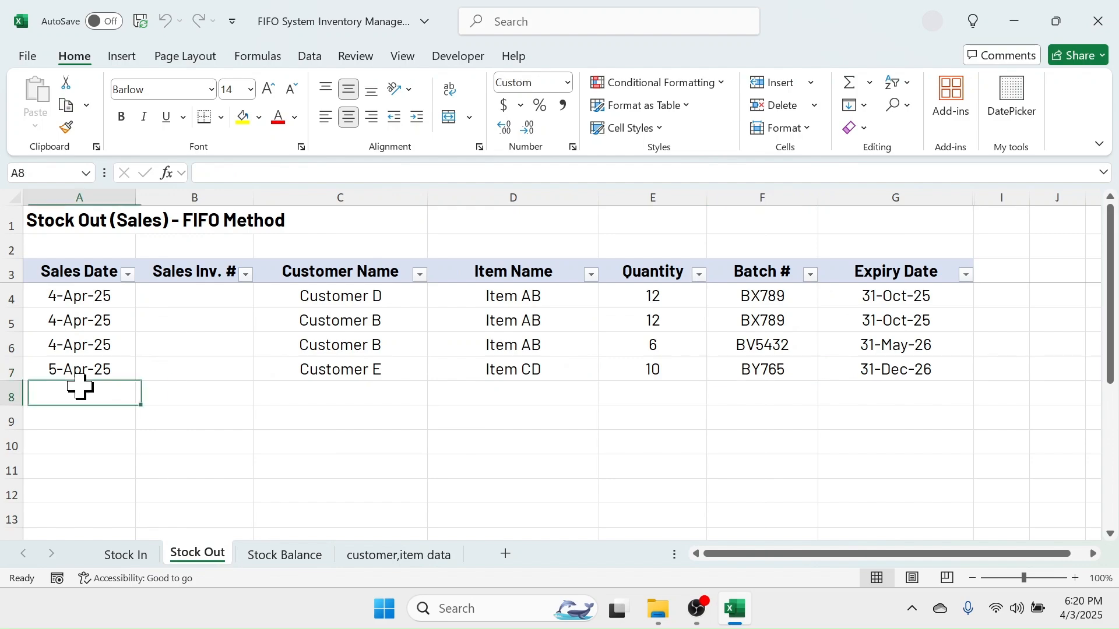
{"action": "key", "text": "ctrl+d"}
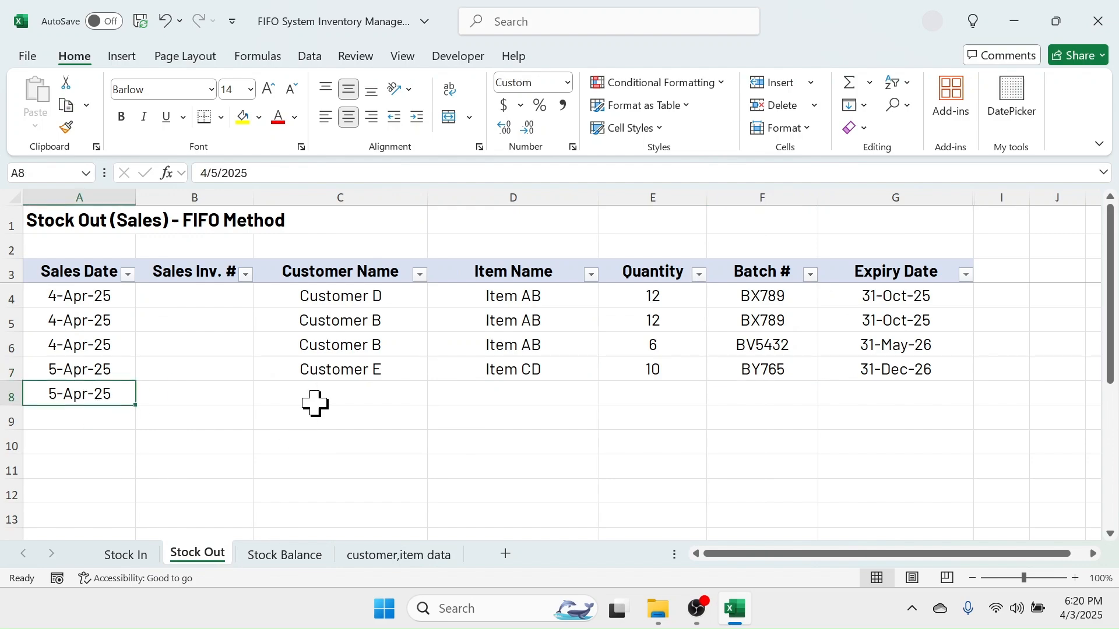
{"action": "left_click", "coordinate": [400, 389]}
{"action": "left_click", "coordinate": [434, 397]}
{"action": "left_click", "coordinate": [288, 414]}
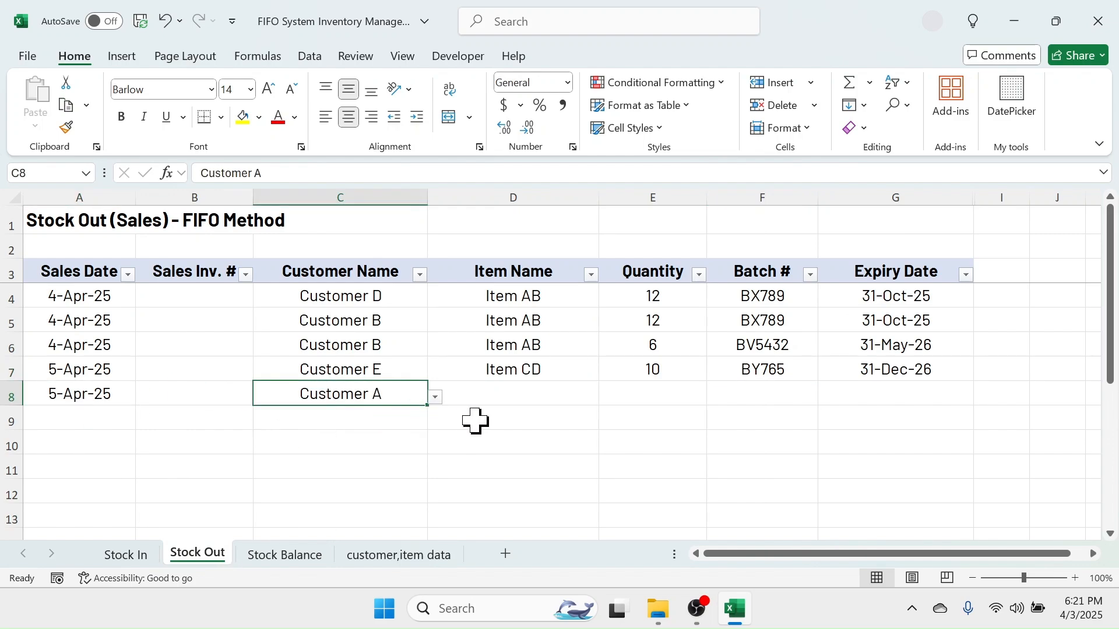
{"action": "left_click", "coordinate": [510, 396]}
{"action": "left_click", "coordinate": [607, 396]}
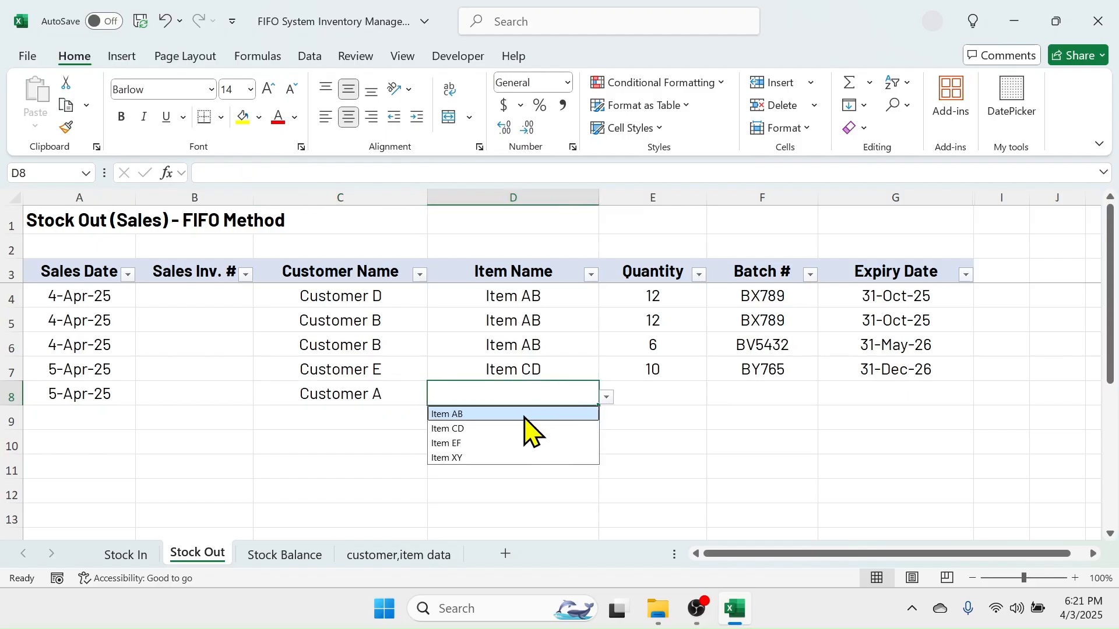
{"action": "left_click", "coordinate": [460, 429]}
Step: Try to enter quantity 6 for the row 8 sale of Item CD
{"action": "left_click", "coordinate": [676, 395]}
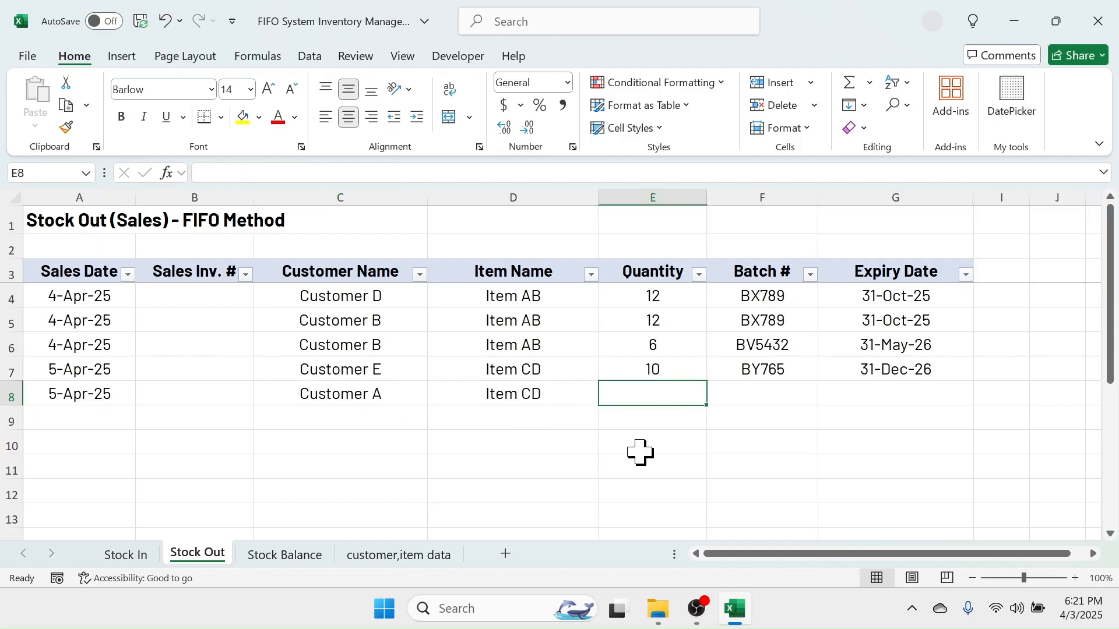
{"action": "type", "text": "6"}
{"action": "key", "text": "Return"}
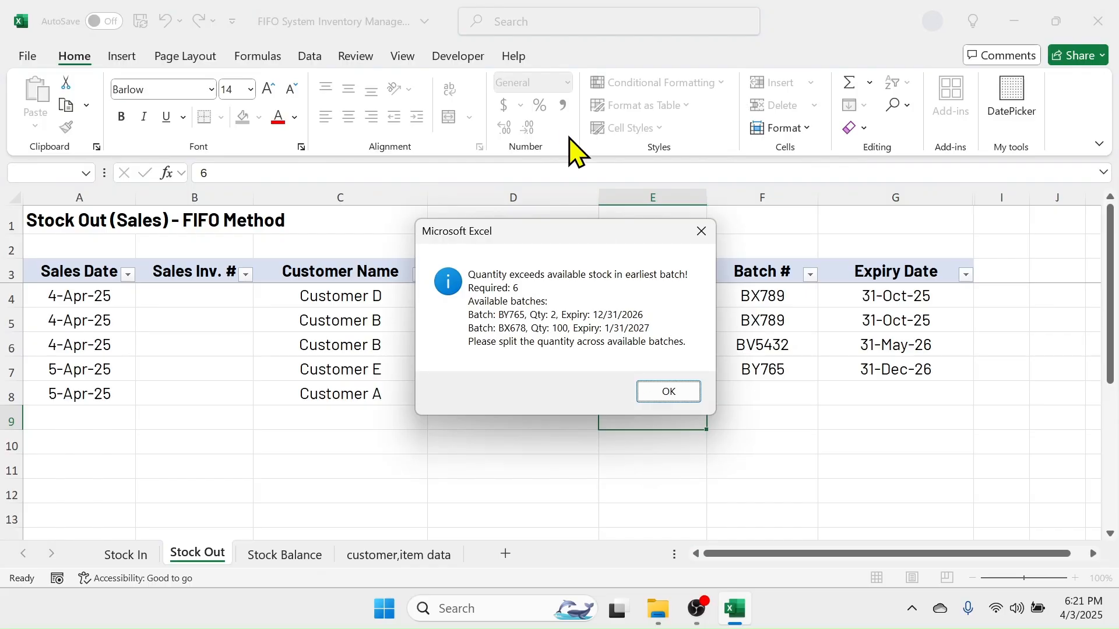
{"action": "left_click_drag", "start_coordinate": [592, 237], "coordinate": [441, 346]}
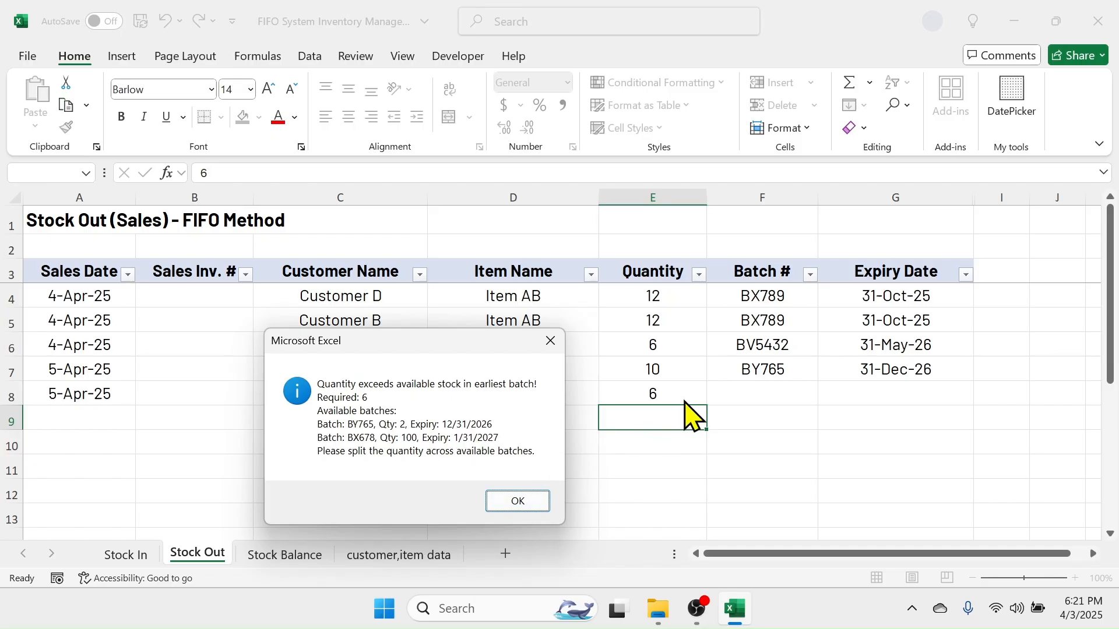
{"action": "left_click", "coordinate": [524, 499]}
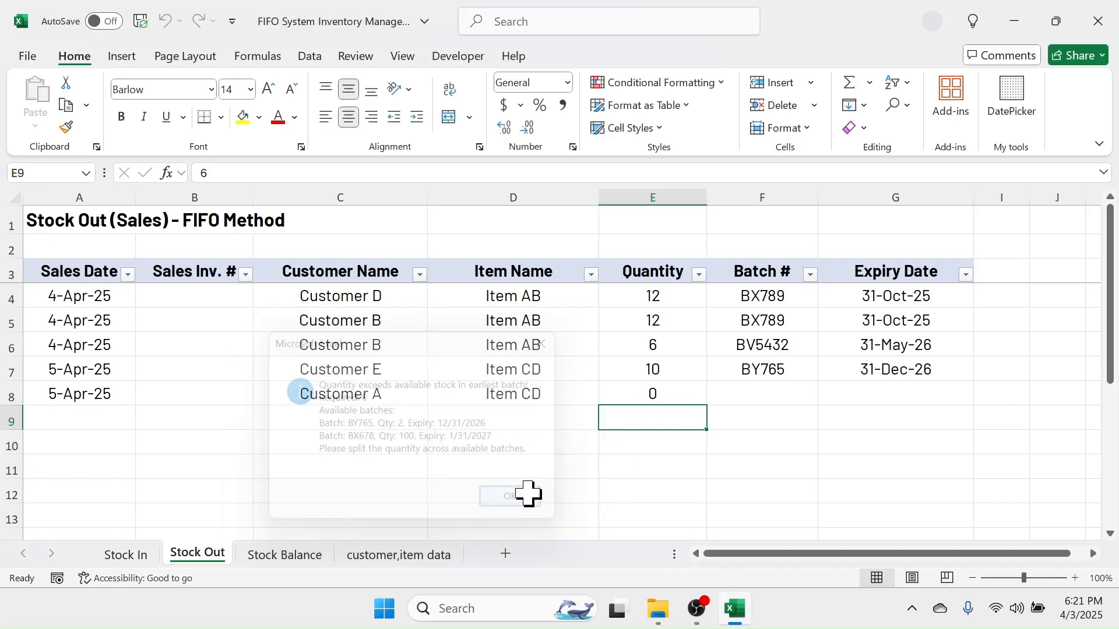
Step: Set the row 8 sale's quantity to 2 and check its allocated batch number and expiry date
{"action": "type", "text": "2"}
{"action": "key", "text": "Return"}
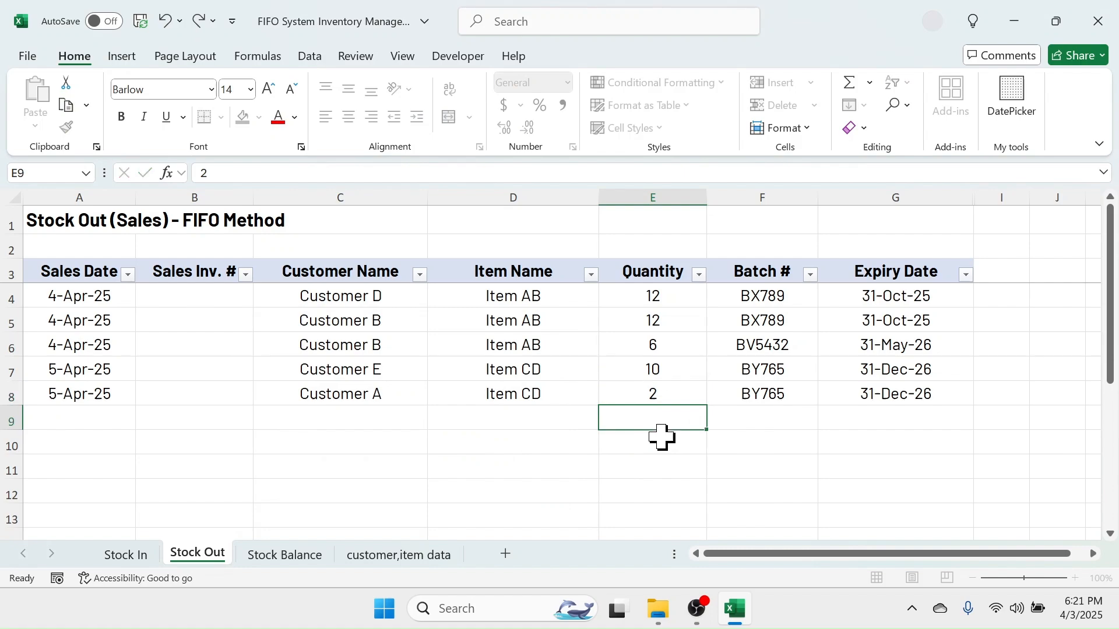
{"action": "left_click", "coordinate": [804, 401]}
{"action": "left_click", "coordinate": [901, 402]}
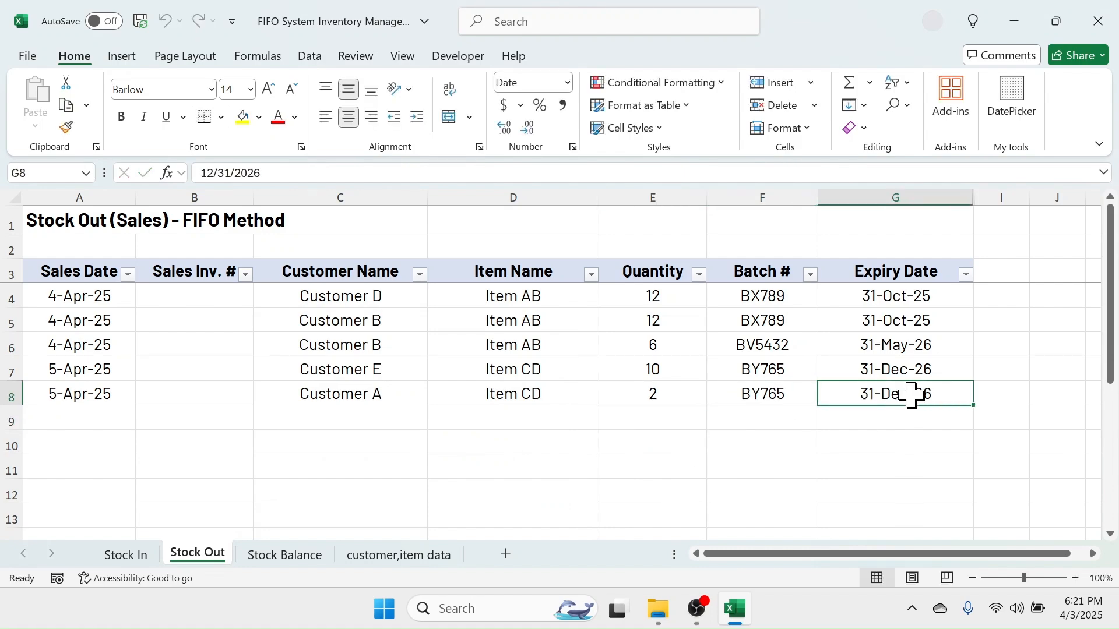
{"action": "left_click", "coordinate": [656, 399]}
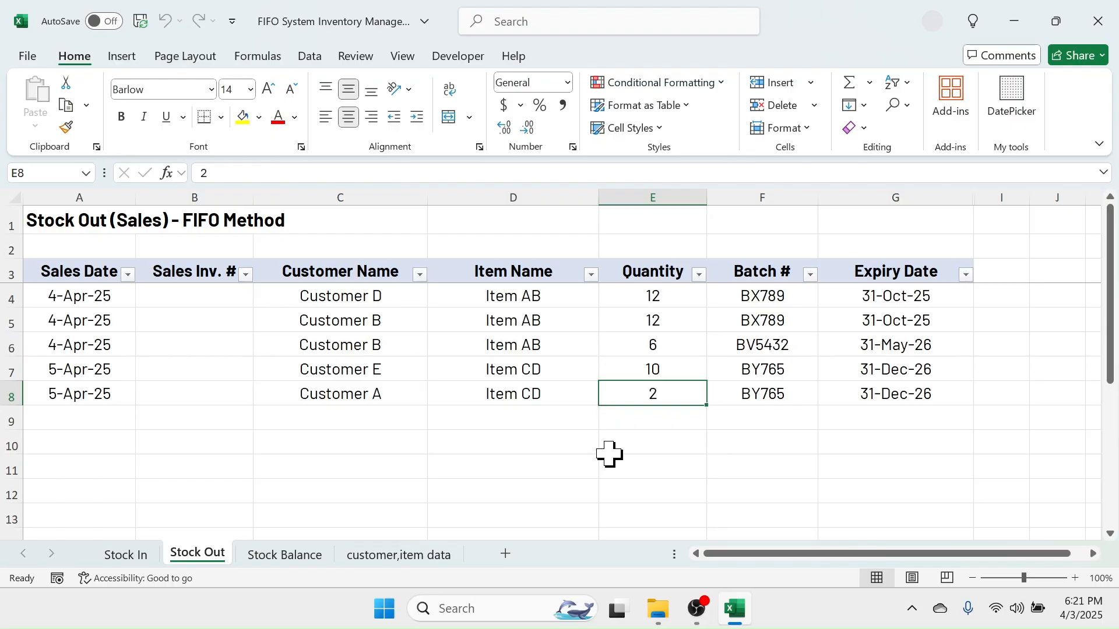
Step: Add a Stock Out record in row 9 with the 5-Apr-25 date filled down, Customer A and Item CD
{"action": "left_click", "coordinate": [68, 420]}
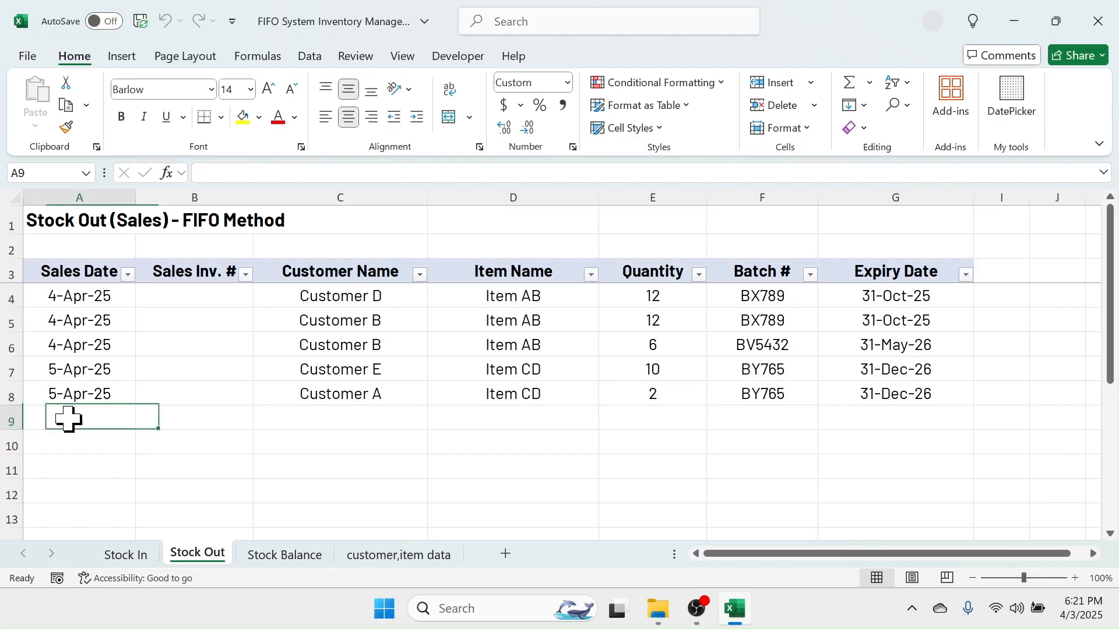
{"action": "key", "text": "ctrl+d"}
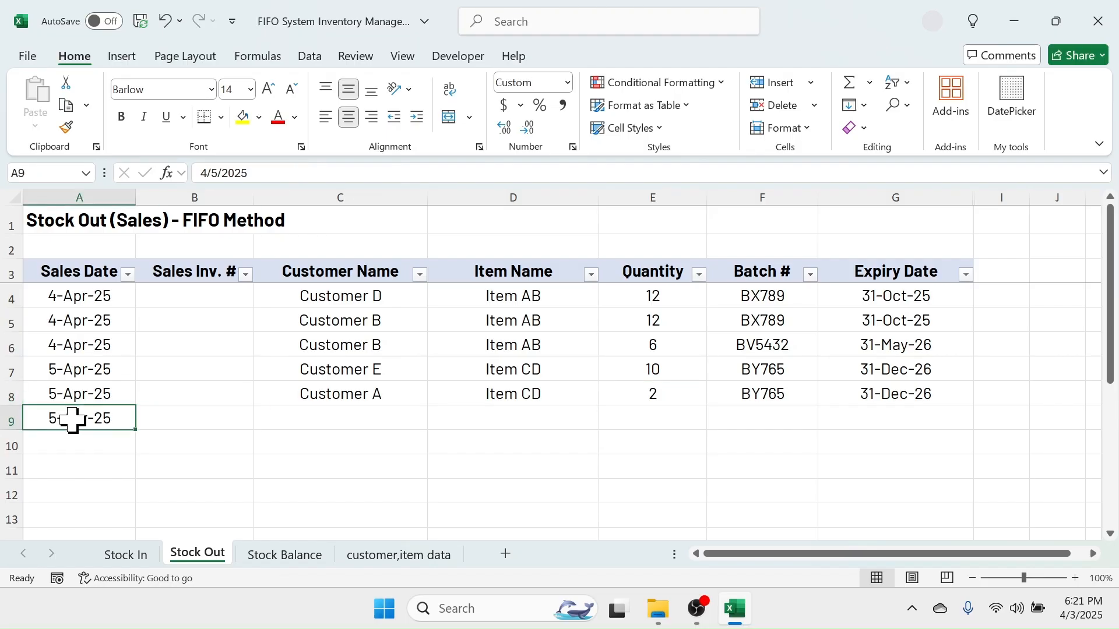
{"action": "left_click", "coordinate": [391, 424]}
{"action": "left_click", "coordinate": [435, 421]}
{"action": "left_click", "coordinate": [332, 438]}
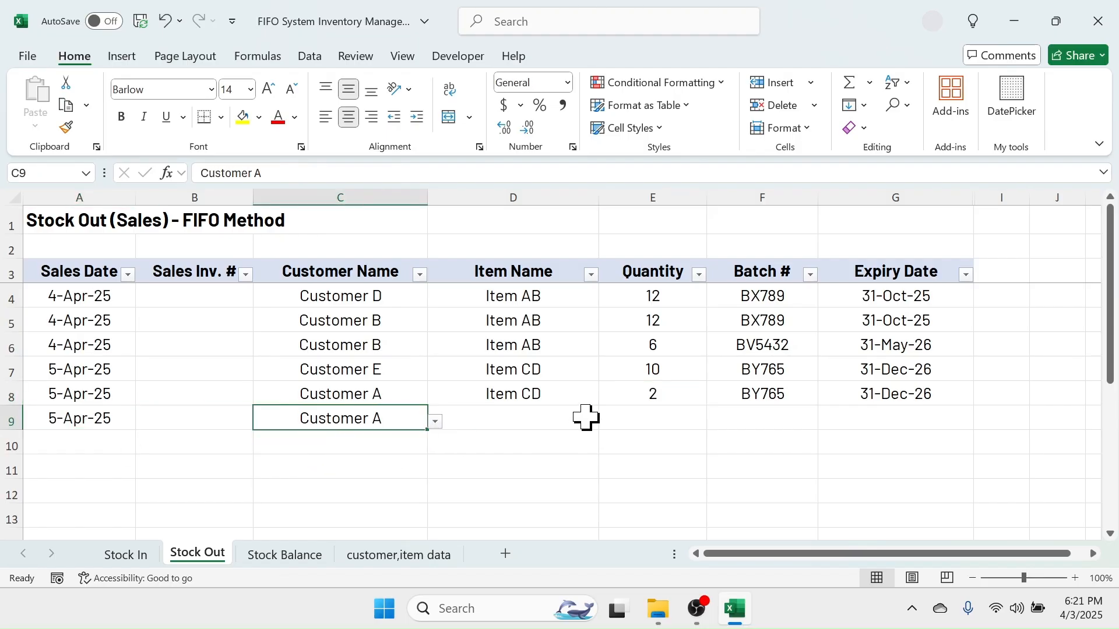
{"action": "left_click", "coordinate": [574, 419]}
{"action": "left_click", "coordinate": [607, 422]}
{"action": "left_click", "coordinate": [477, 453]}
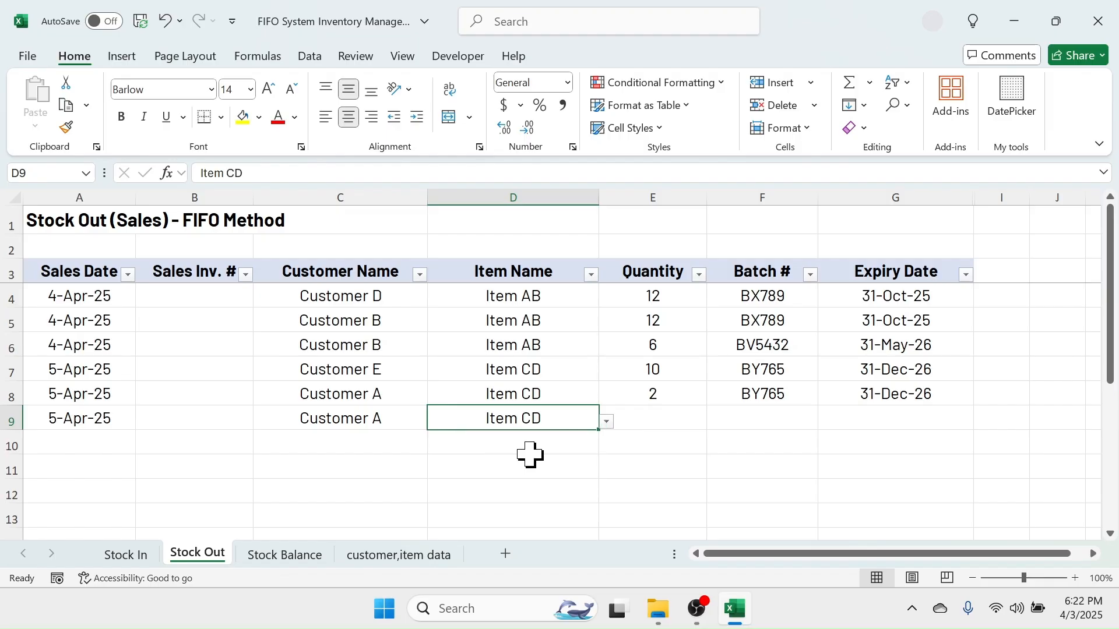
Step: Enter quantity 4 for the row 9 sale and compare its batch and expiry date with those of row 8
{"action": "left_click", "coordinate": [679, 422]}
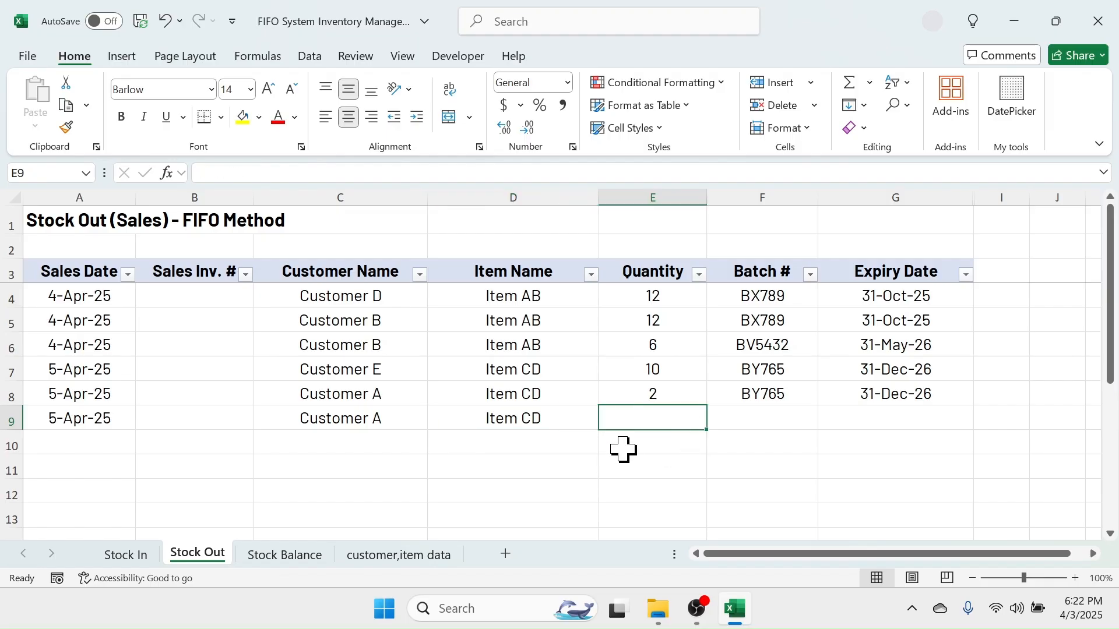
{"action": "type", "text": "4"}
{"action": "key", "text": "Tab"}
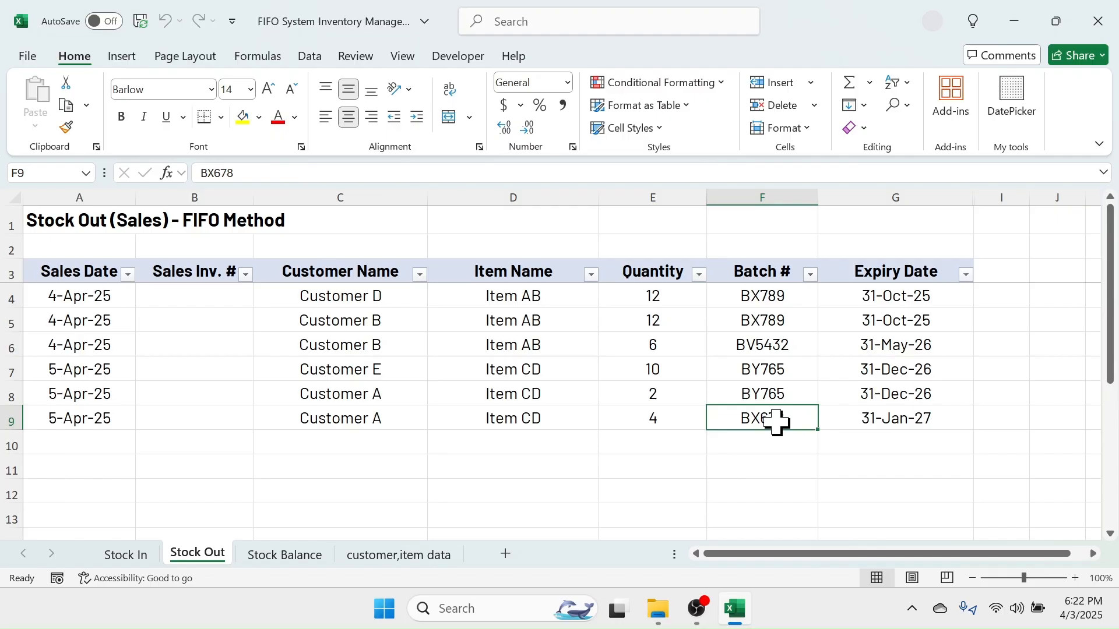
{"action": "left_click_drag", "start_coordinate": [807, 419], "coordinate": [868, 417]}
{"action": "left_click_drag", "start_coordinate": [781, 396], "coordinate": [863, 397]}
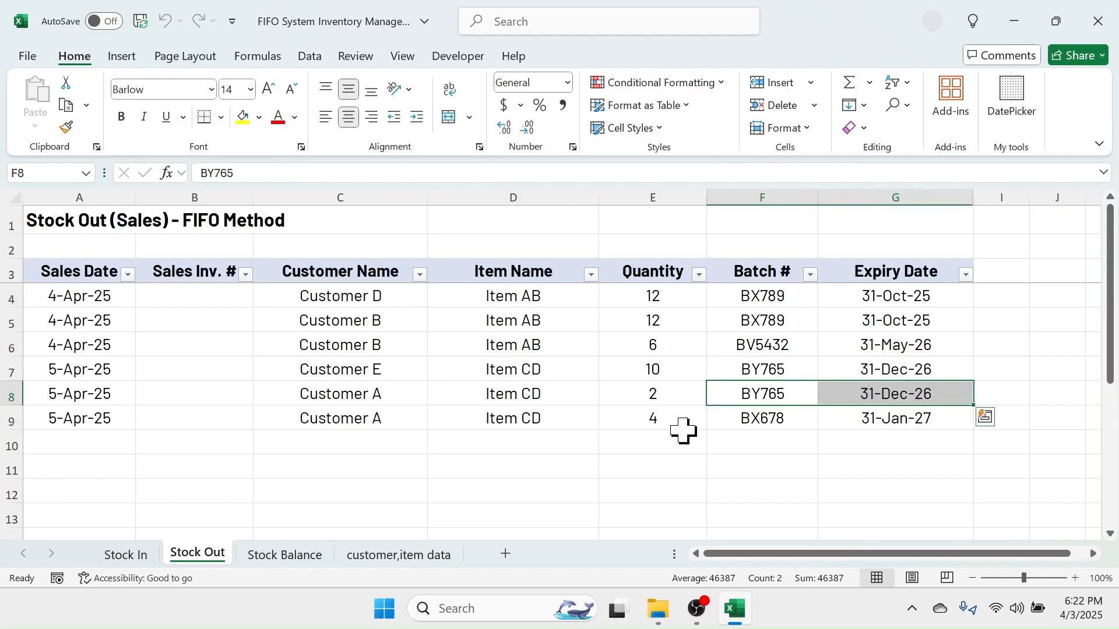
{"action": "left_click", "coordinate": [663, 418]}
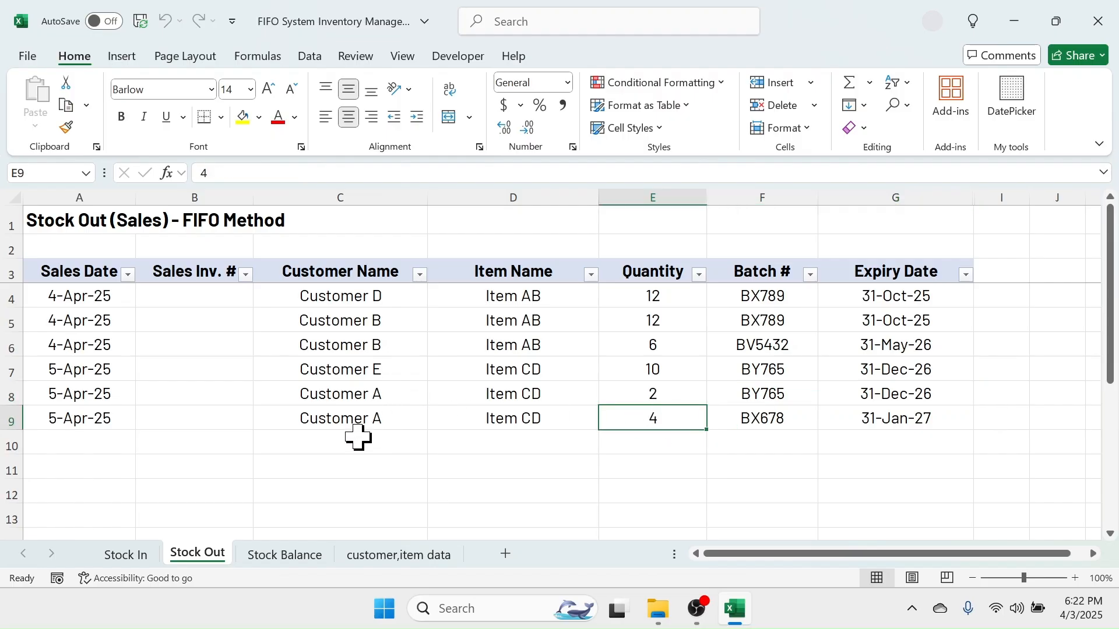
Step: Enter the sales invoice numbers 1, 2, 2, 3, 4 and 4 for the sales in rows 4 to 9
{"action": "left_click", "coordinate": [211, 299]}
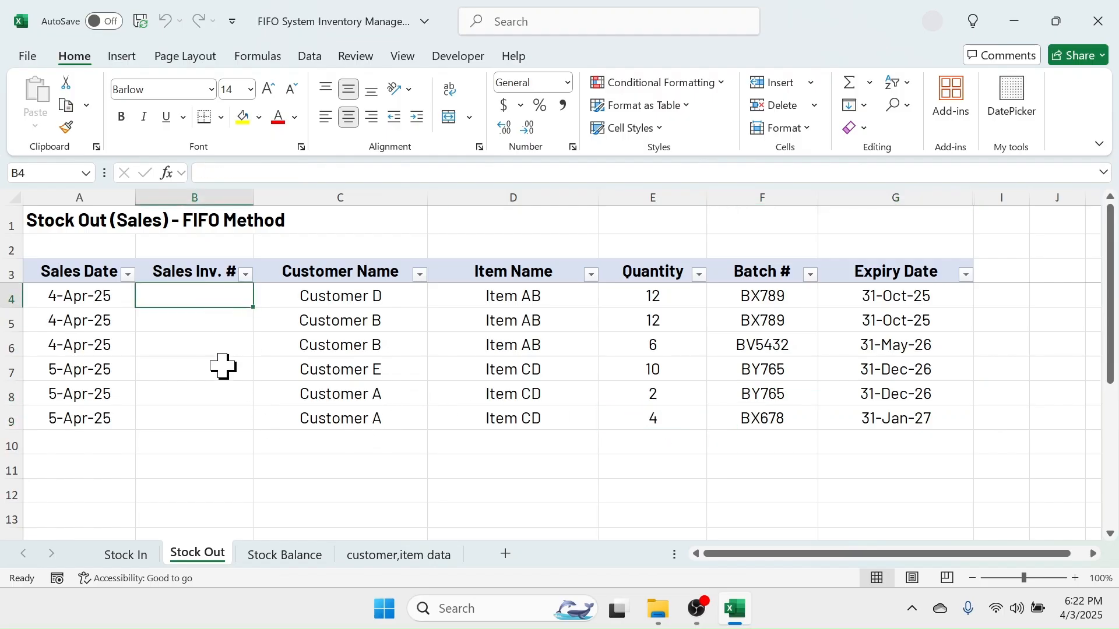
{"action": "type", "text": "1"}
{"action": "key", "text": "Return"}
{"action": "type", "text": "2"}
{"action": "key", "text": "Return"}
{"action": "type", "text": "2"}
{"action": "key", "text": "Return"}
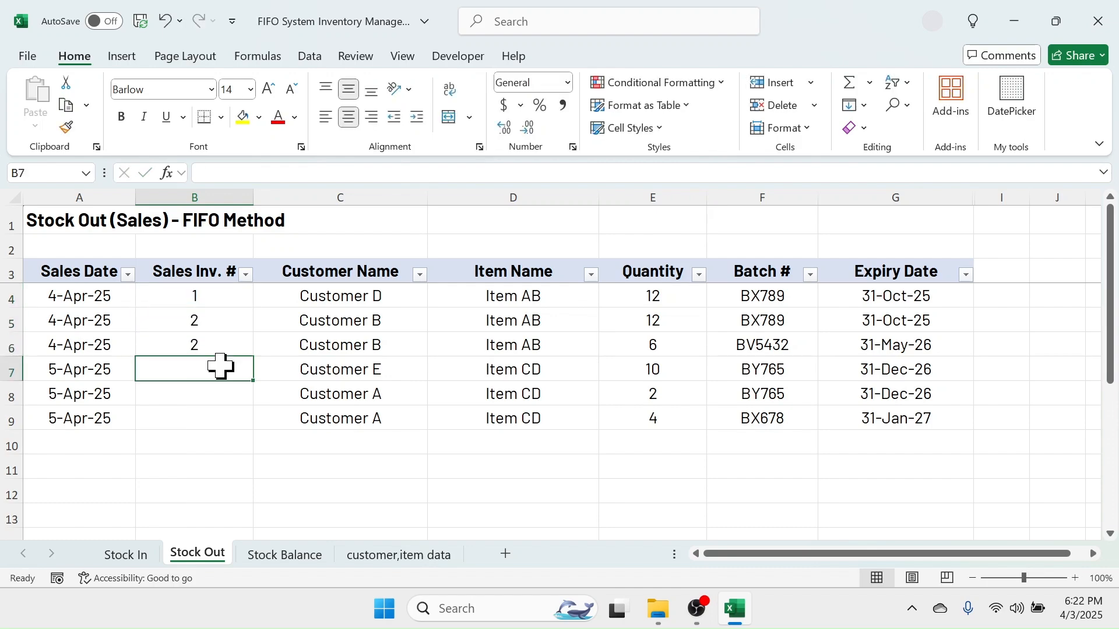
{"action": "type", "text": "3"}
{"action": "key", "text": "Return"}
{"action": "type", "text": "4"}
{"action": "key", "text": "Return"}
{"action": "type", "text": "4"}
{"action": "key", "text": "Return"}
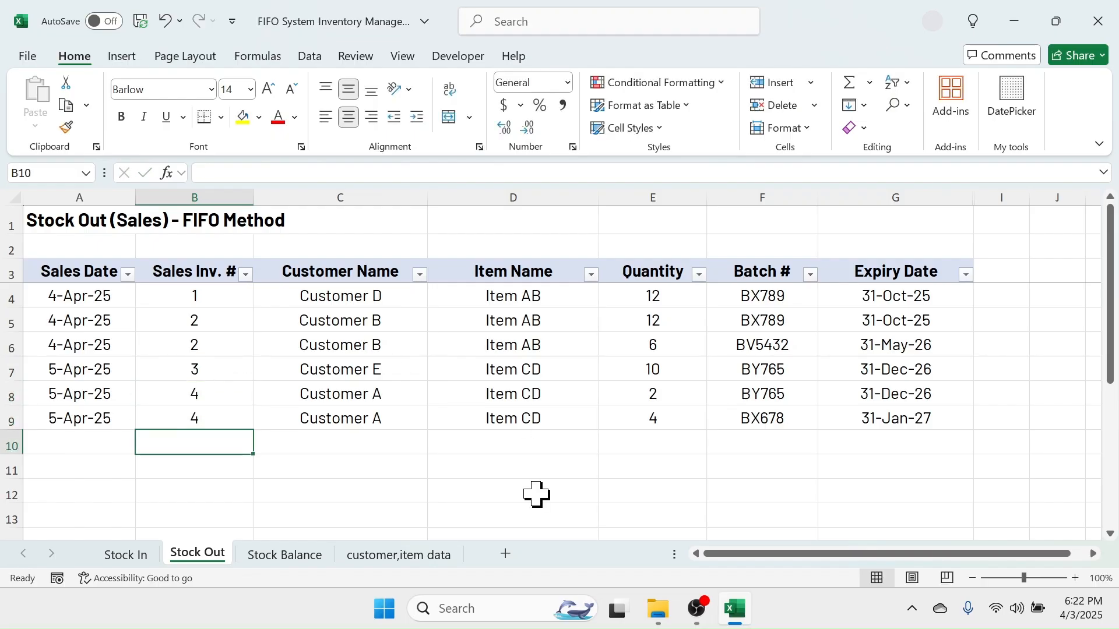